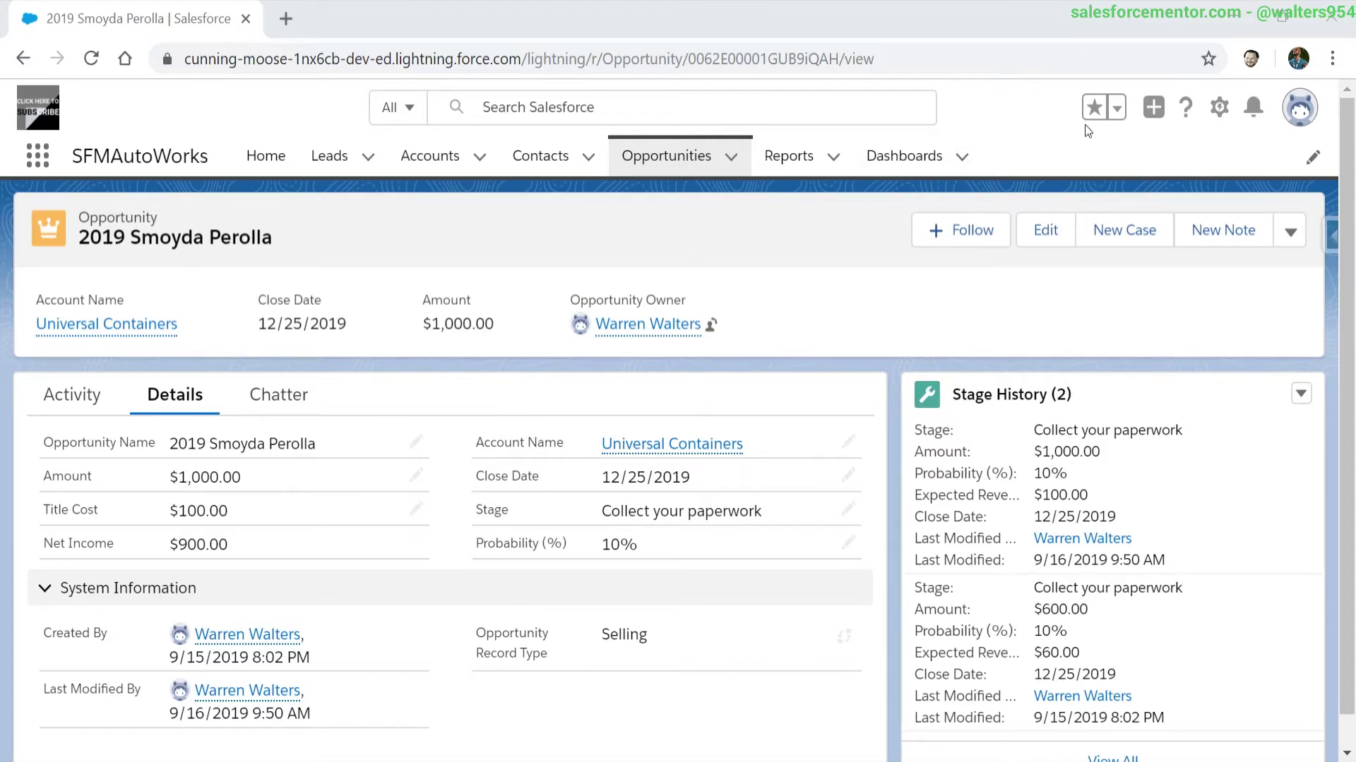
# Start a new Formula custom field on the Opportunity object
pyautogui.click(1219, 110)
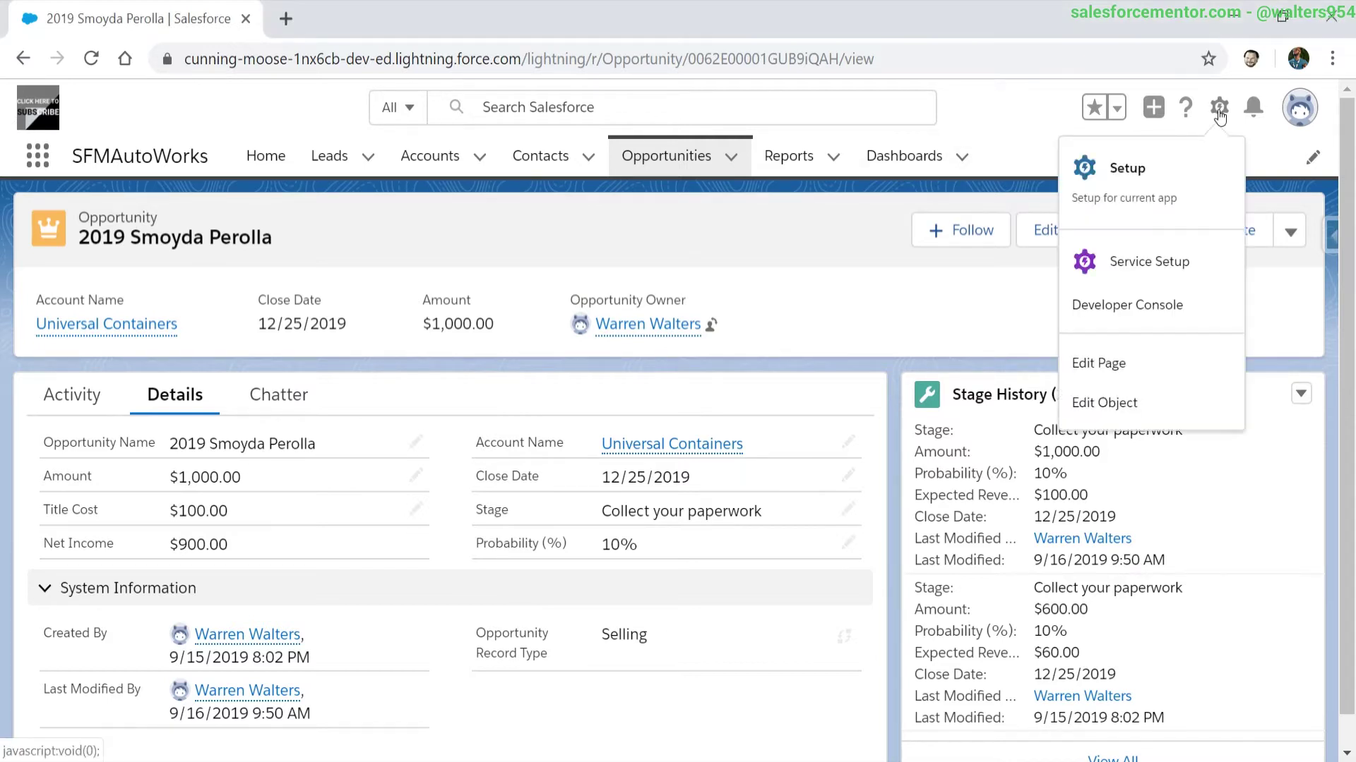
pyautogui.click(1087, 401)
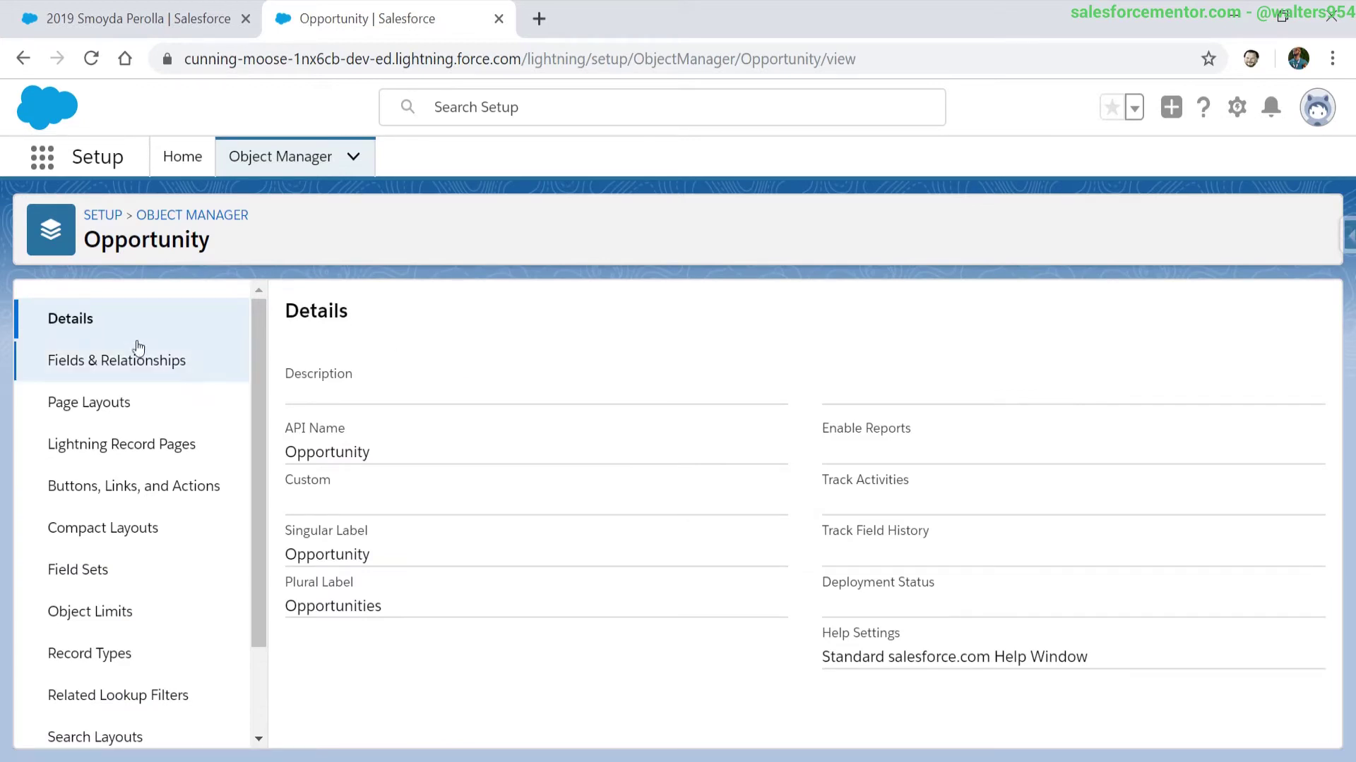
pyautogui.click(121, 361)
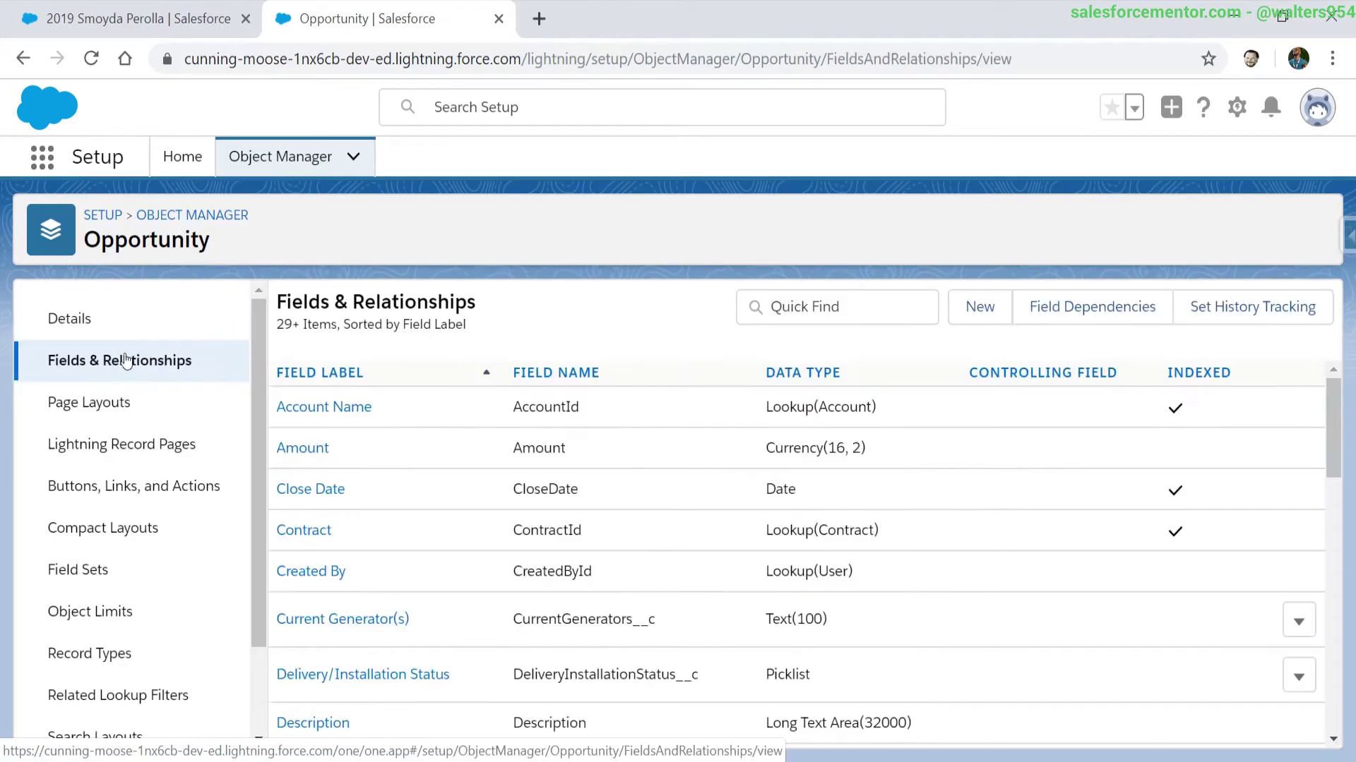
pyautogui.click(1005, 312)
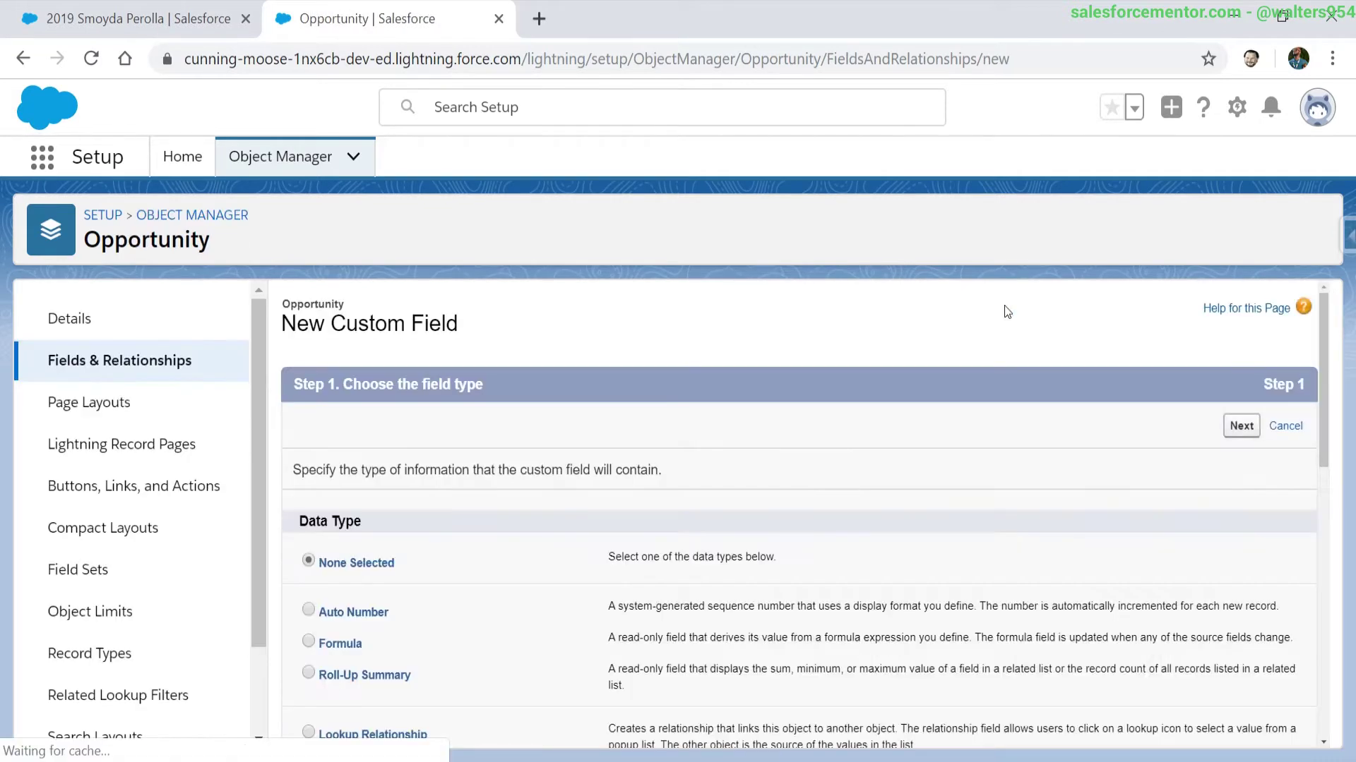
pyautogui.click(334, 648)
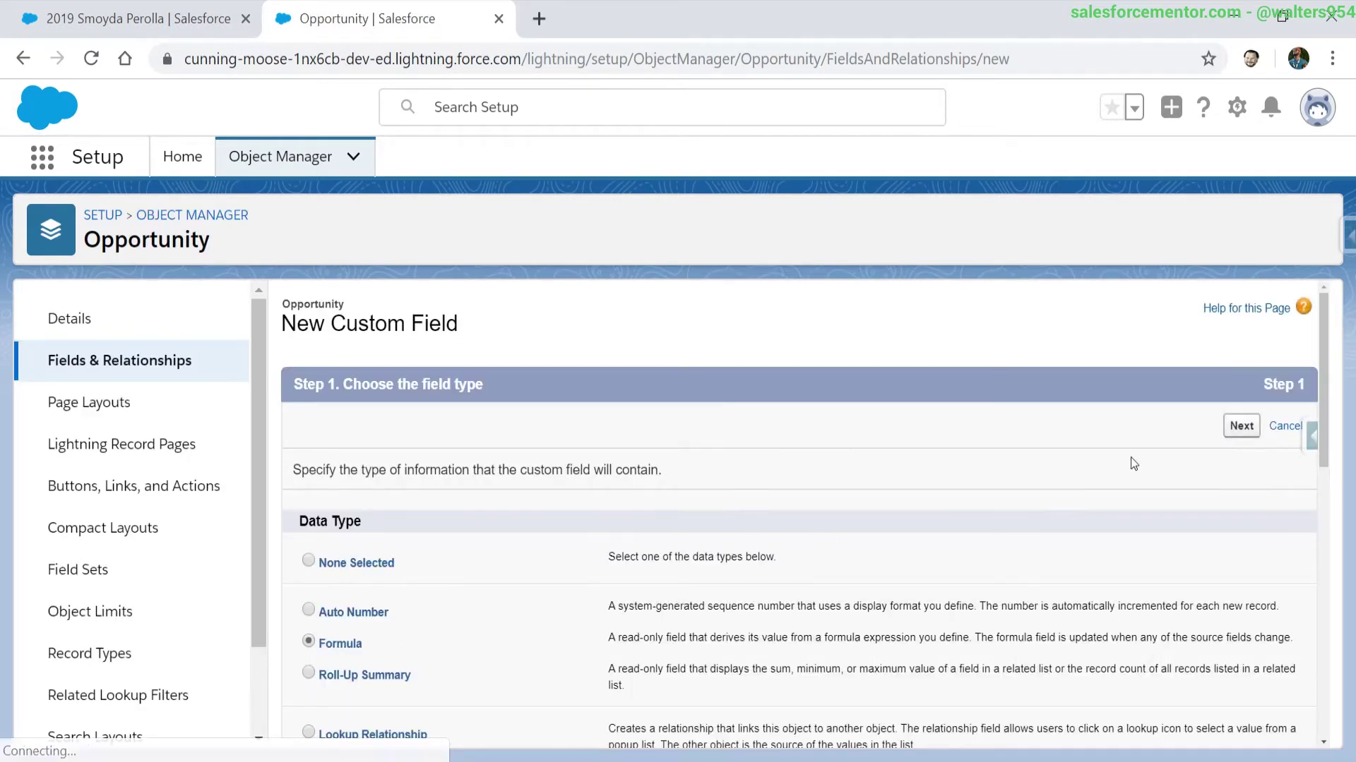
pyautogui.click(1243, 426)
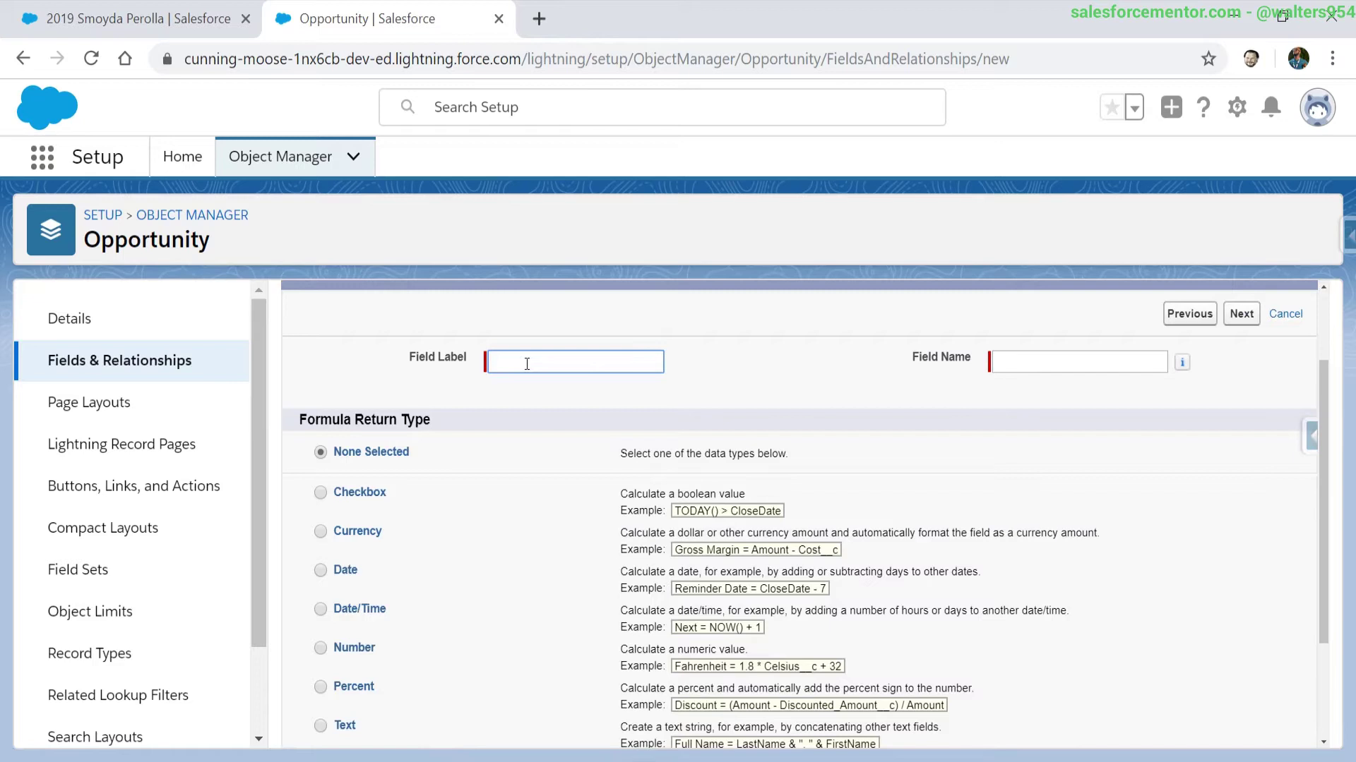
# Label the field Underwater and choose the Checkbox return type
pyautogui.write('Underwater')
pyautogui.click(514, 398)
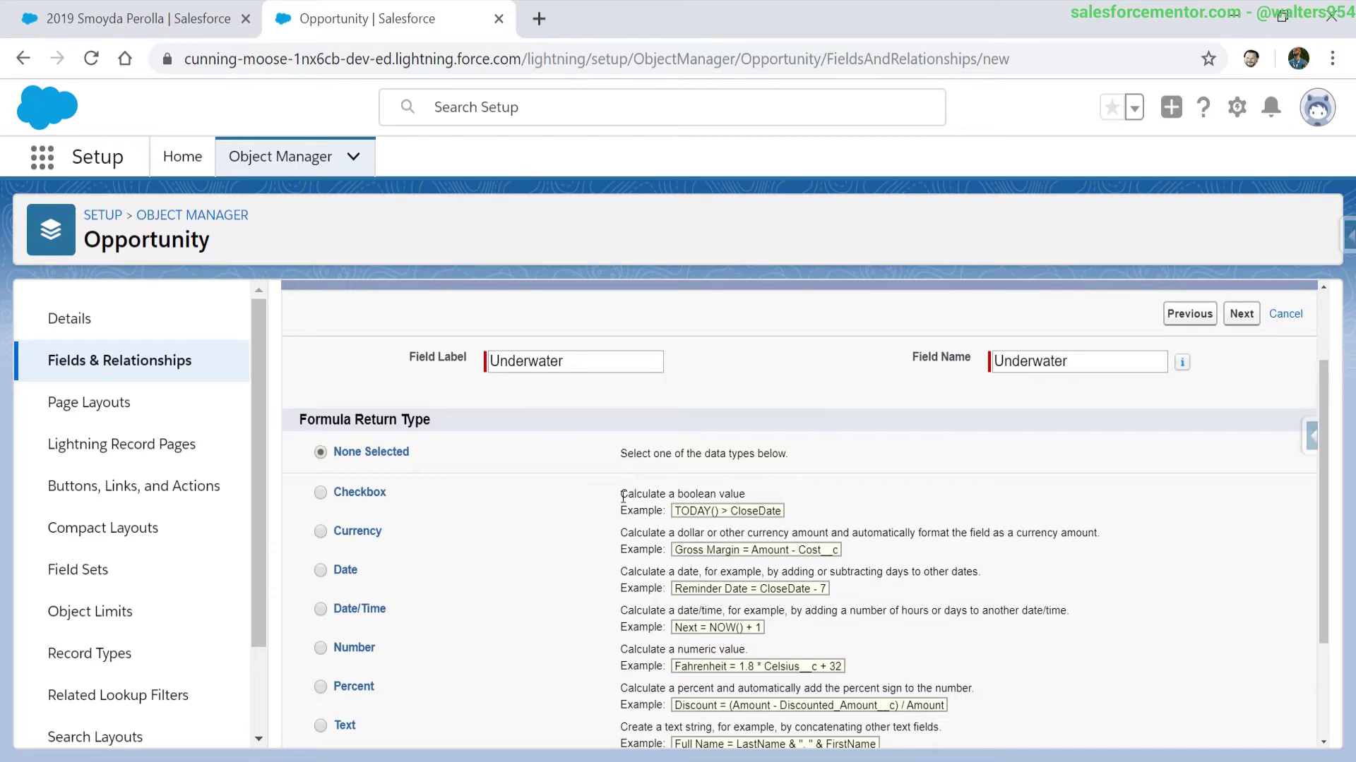
pyautogui.moveTo(621, 494); pyautogui.dragTo(747, 504)
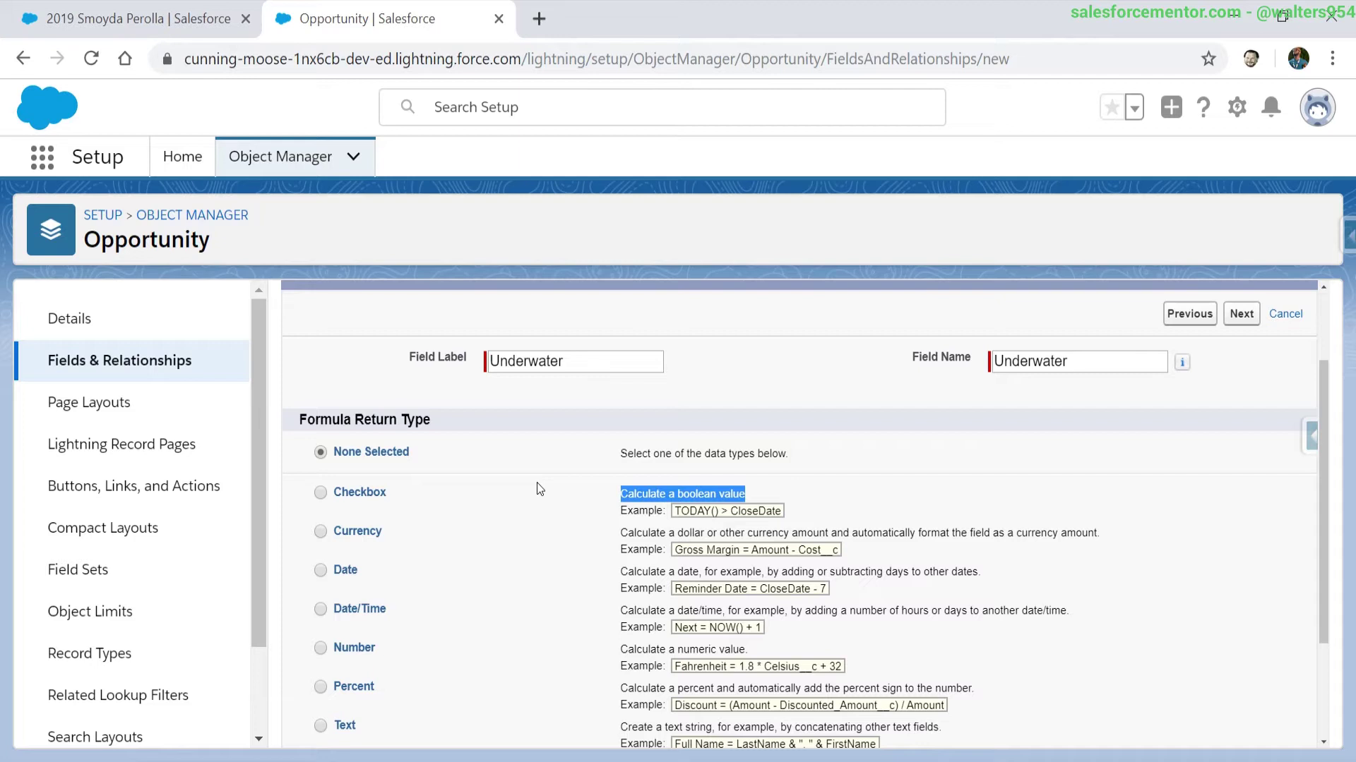
pyautogui.click(370, 493)
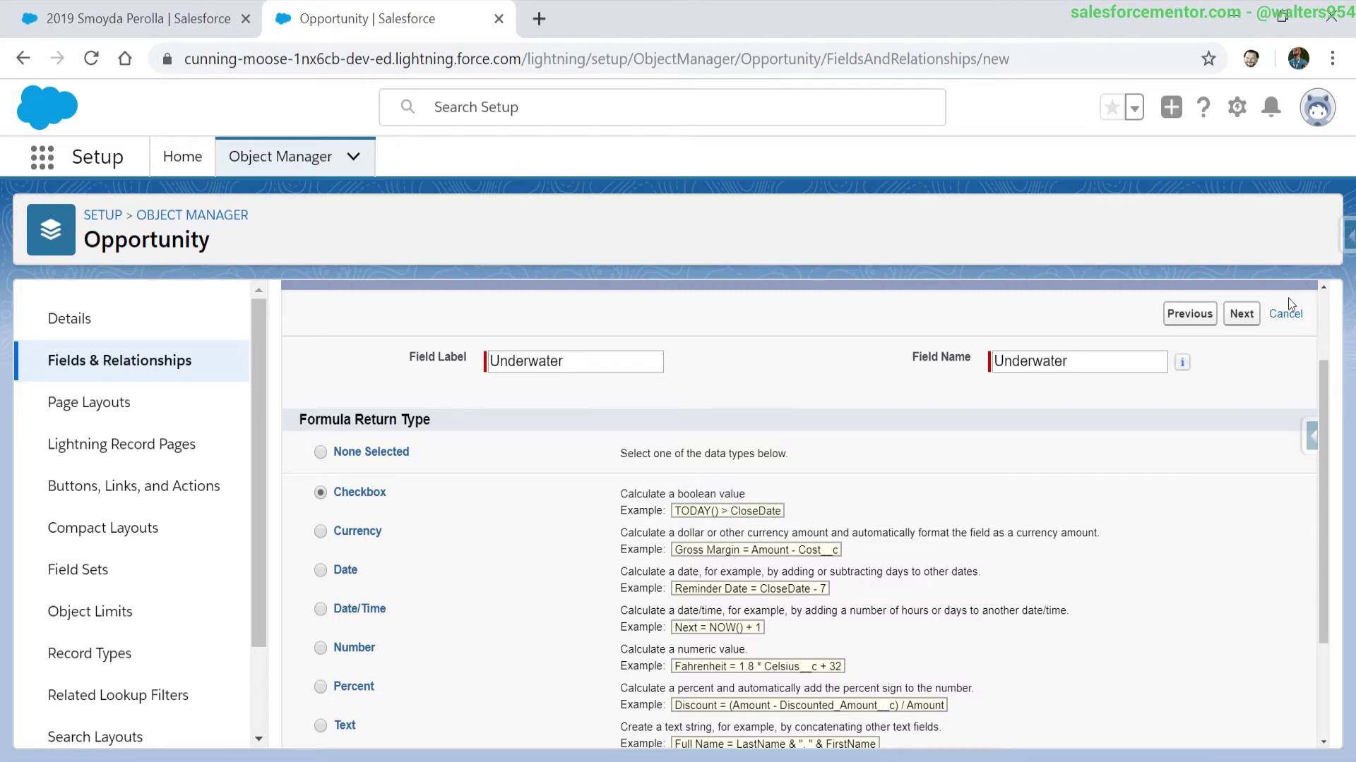
# Enter false as the Underwater formula and save it to all page layouts
pyautogui.click(1241, 315)
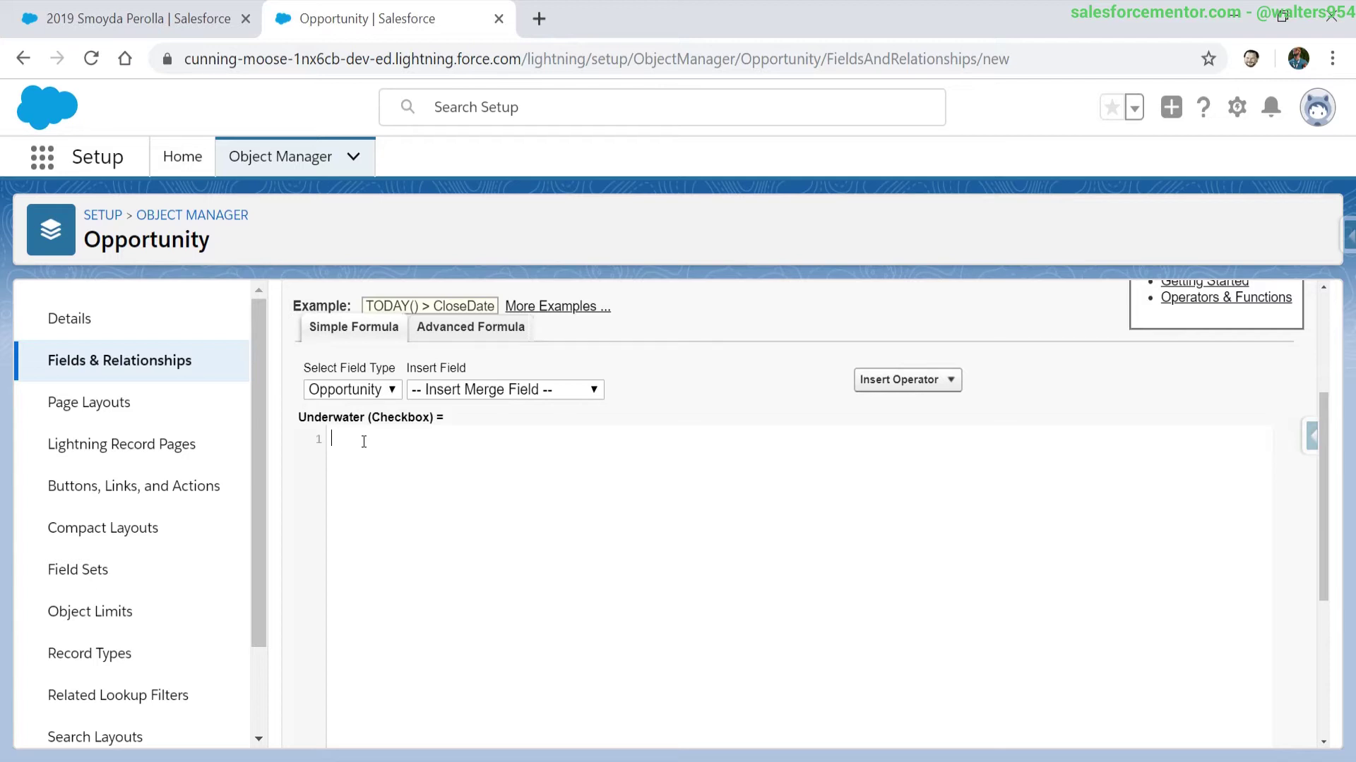
pyautogui.write('false')
pyautogui.scroll(2, 364, 441)
pyautogui.click(1240, 426)
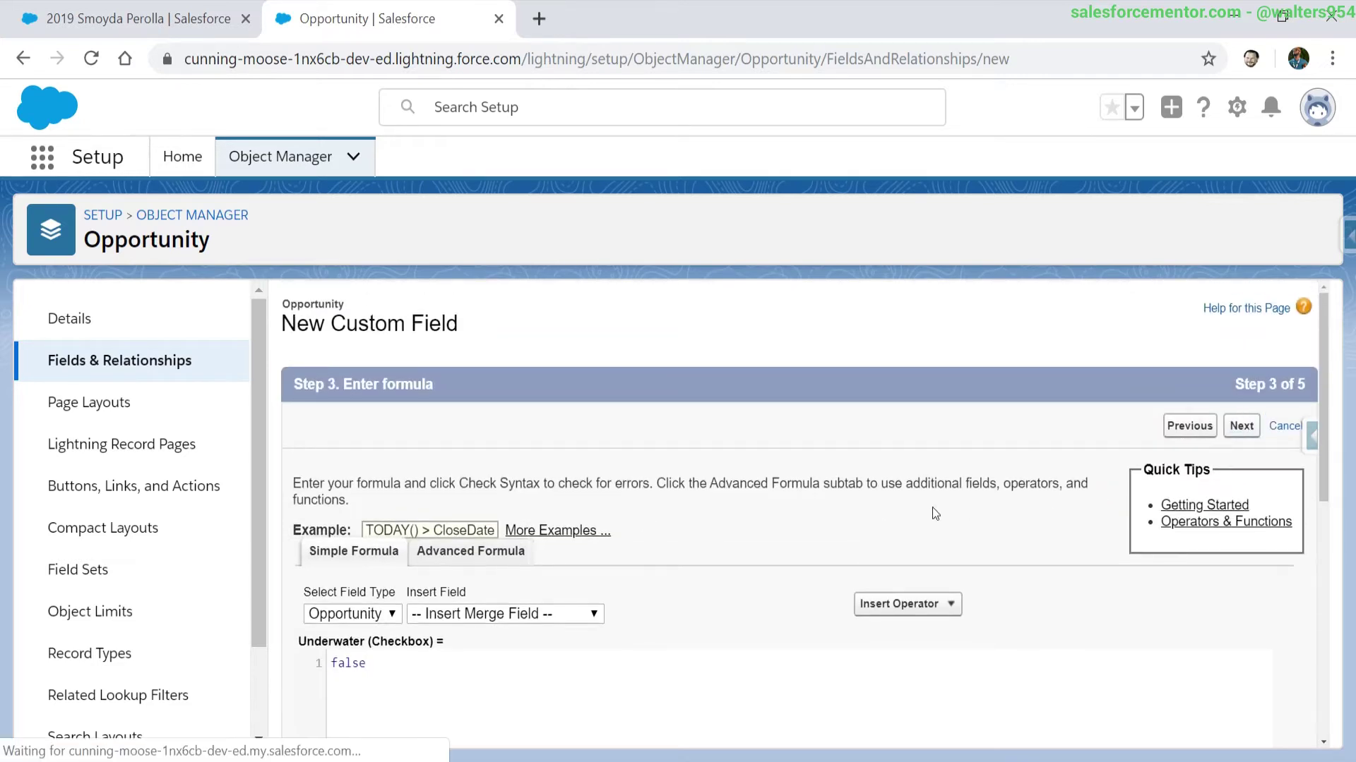
pyautogui.click(1241, 426)
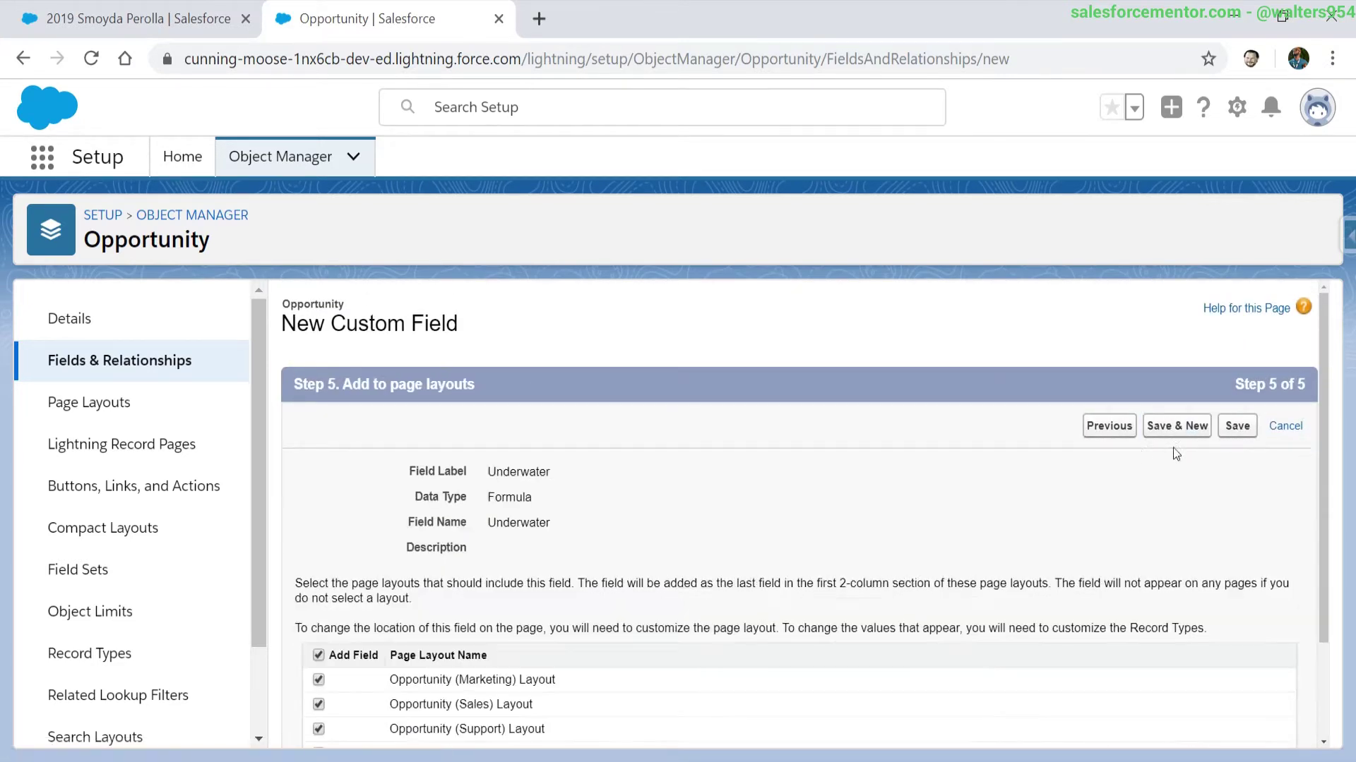
pyautogui.click(1237, 428)
# Reload the 2019 Smoyda Perolla record, then open the Underwater field's setup details
pyautogui.click(104, 7)
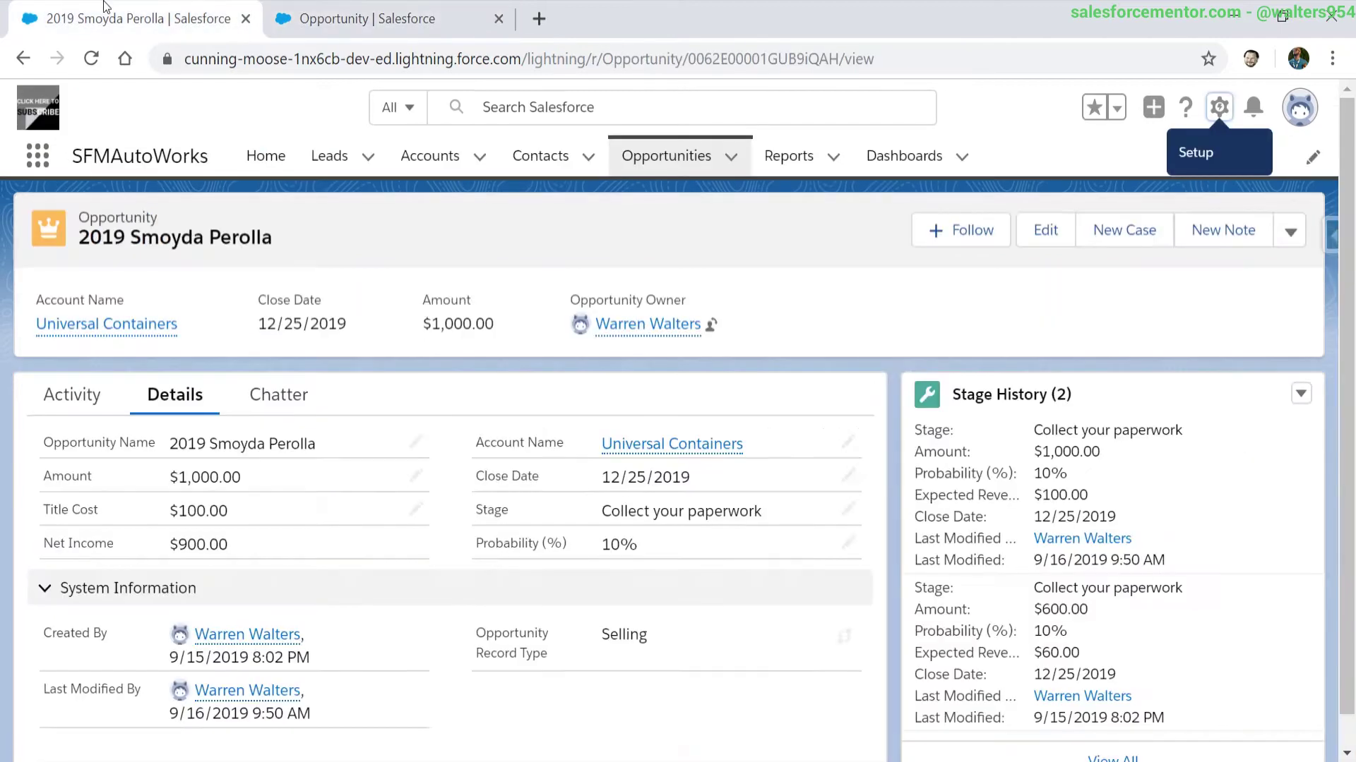
pyautogui.click(89, 58)
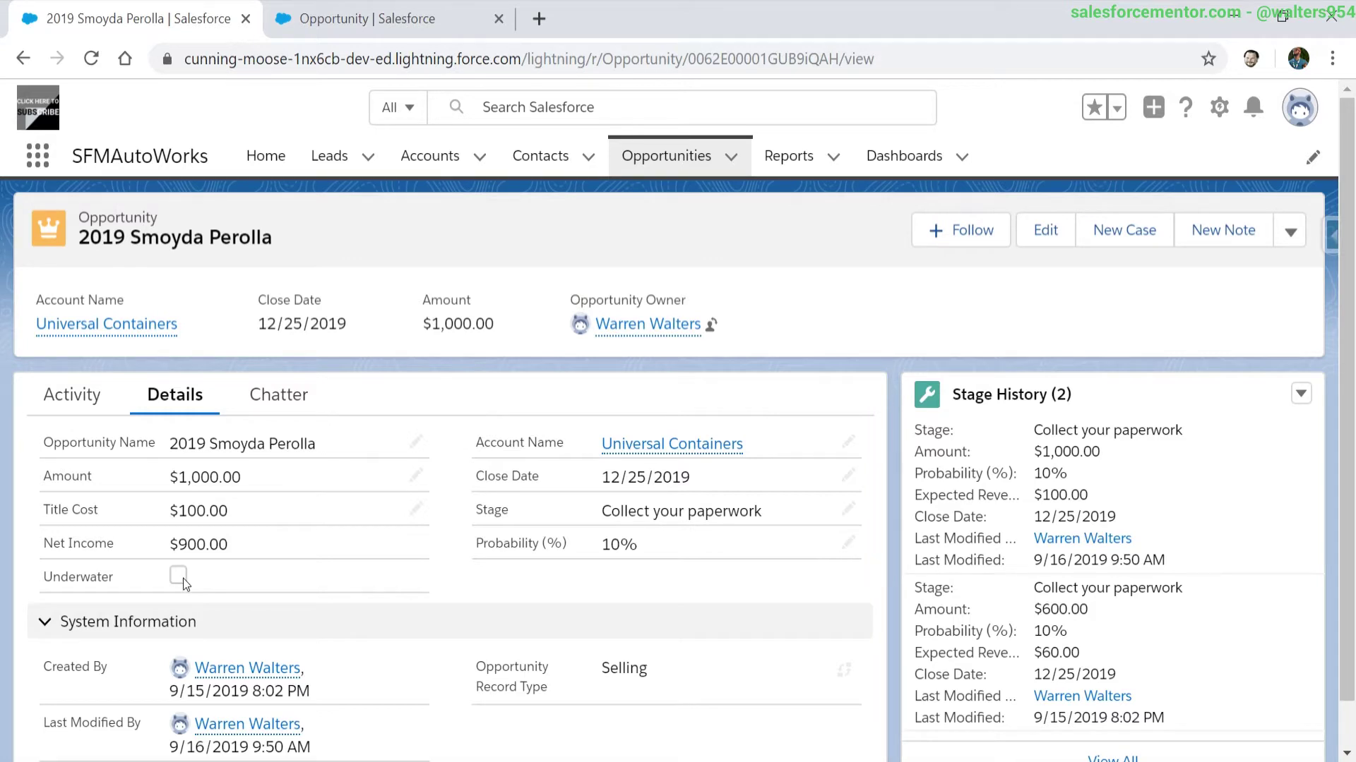
pyautogui.click(360, 18)
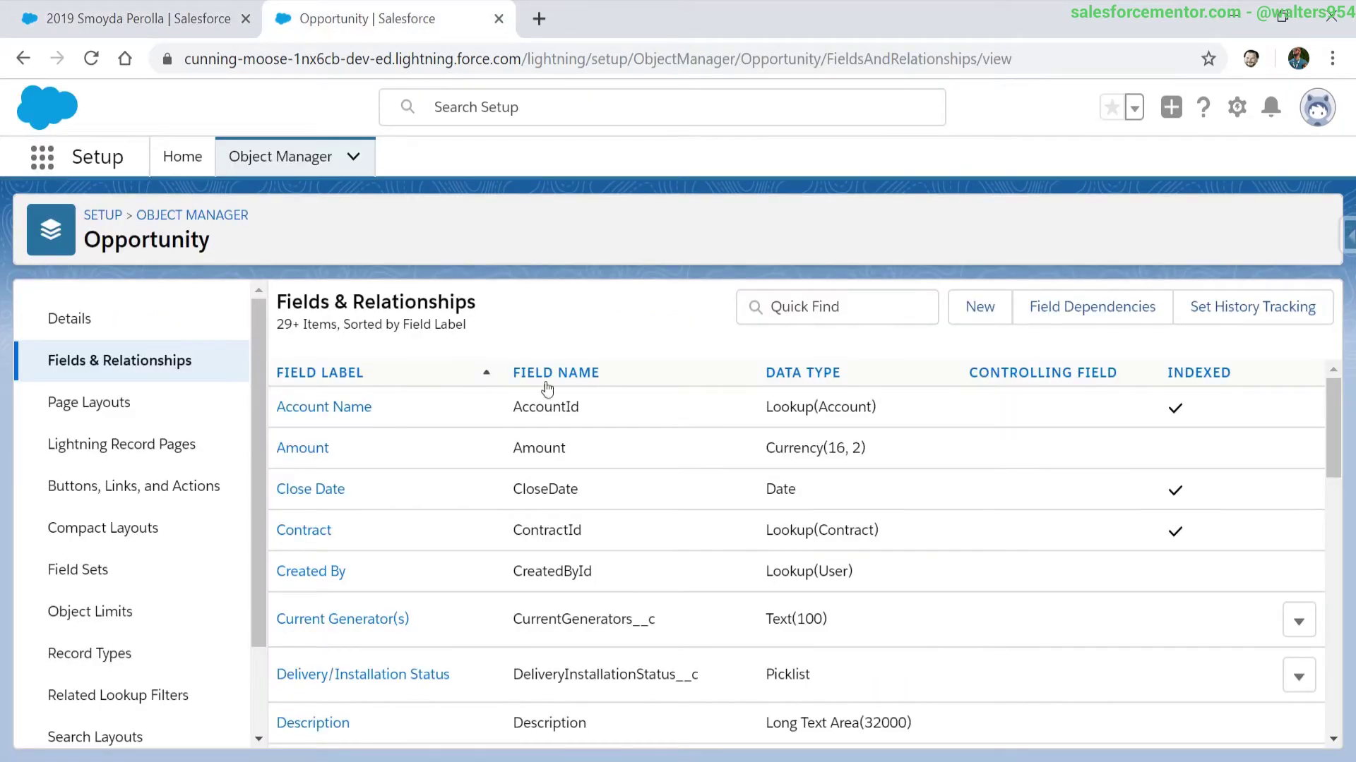
pyautogui.scroll(-5, 540, 494)
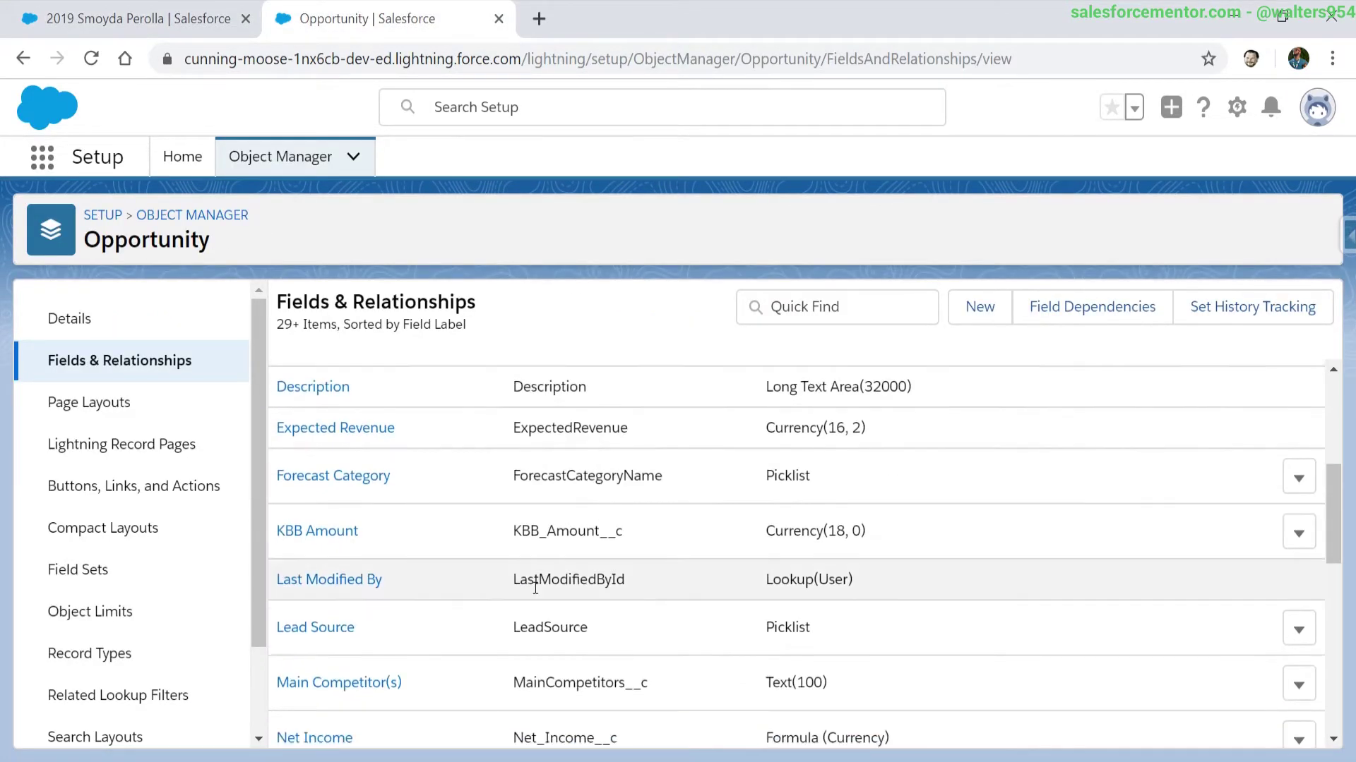
pyautogui.scroll(-10, 535, 588)
pyautogui.click(303, 717)
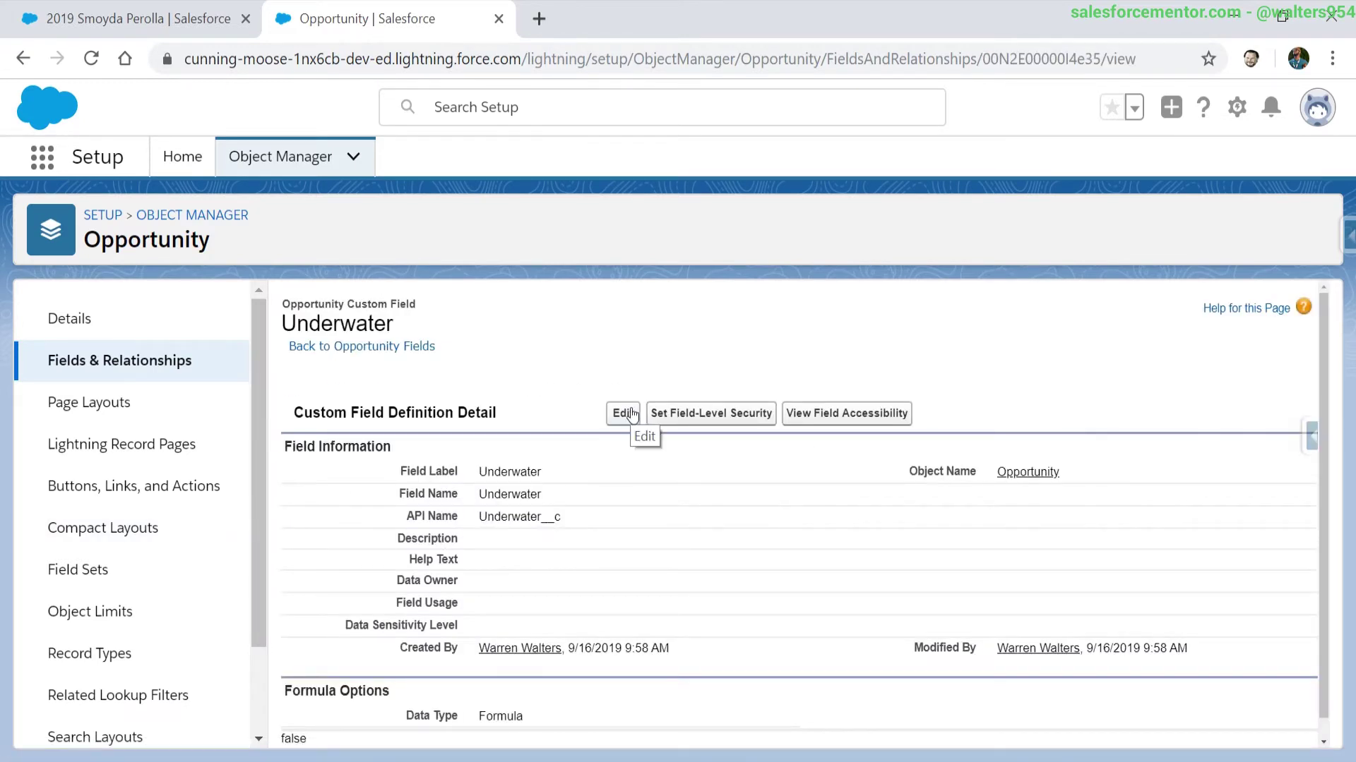
# Change the Underwater formula from false to true, save, and reload the record
pyautogui.click(625, 413)
pyautogui.scroll(-6, 447, 511)
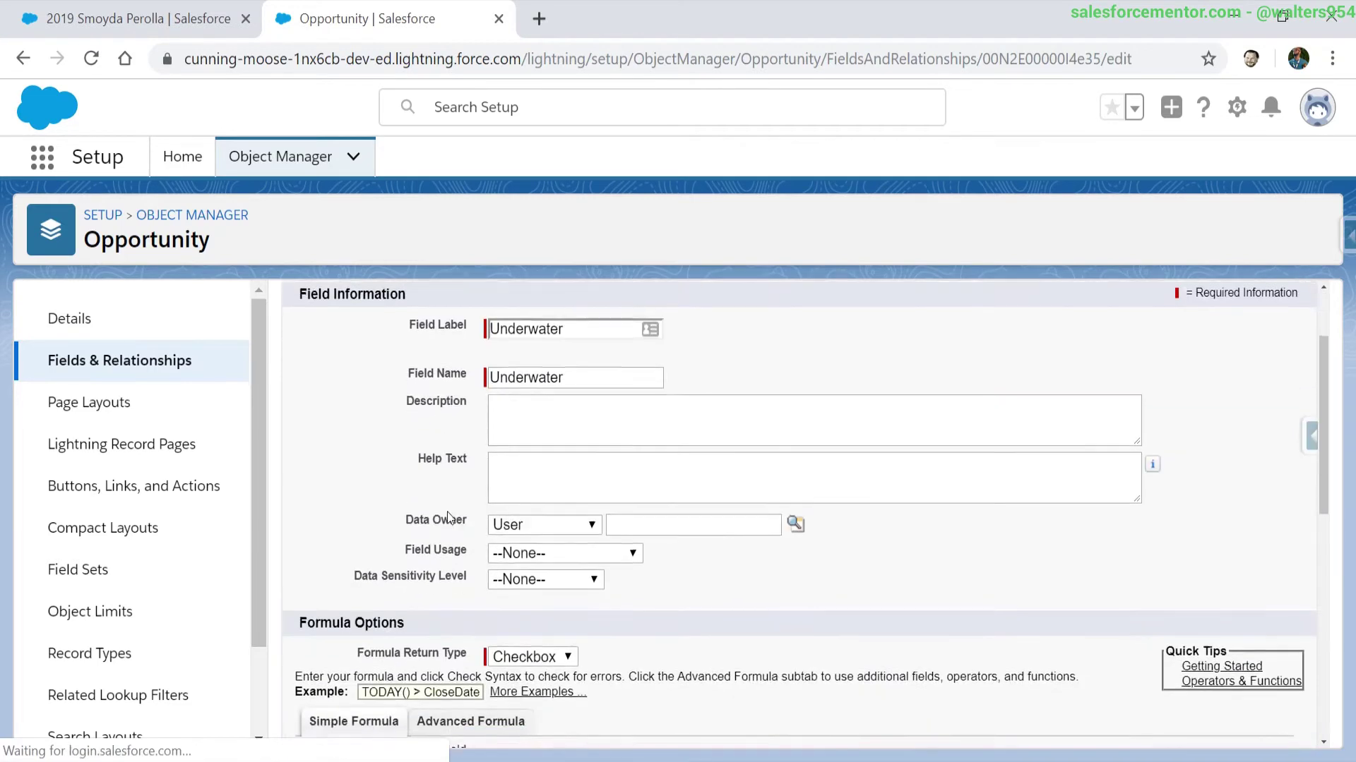
pyautogui.scroll(-1, 427, 505)
pyautogui.doubleClick(361, 484)
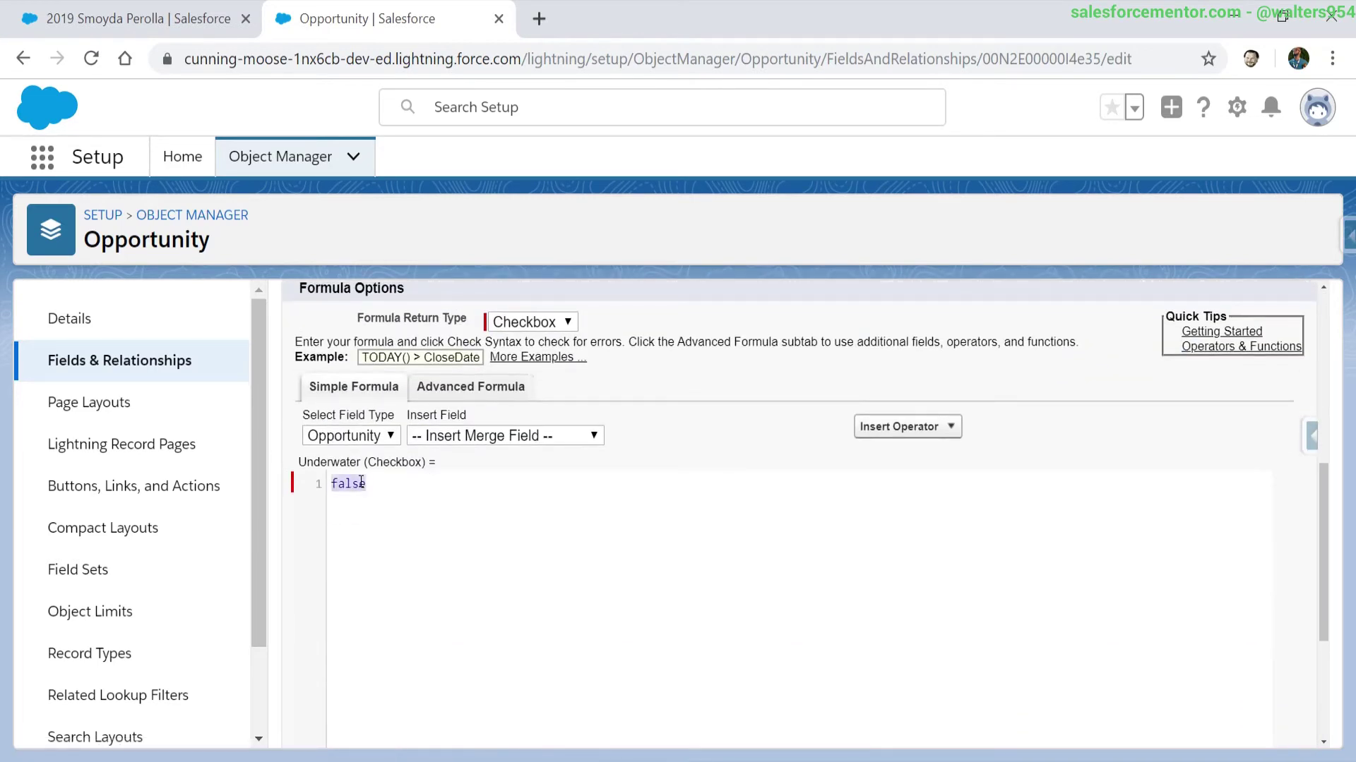
pyautogui.write('true')
pyautogui.scroll(7, 621, 388)
pyautogui.click(620, 381)
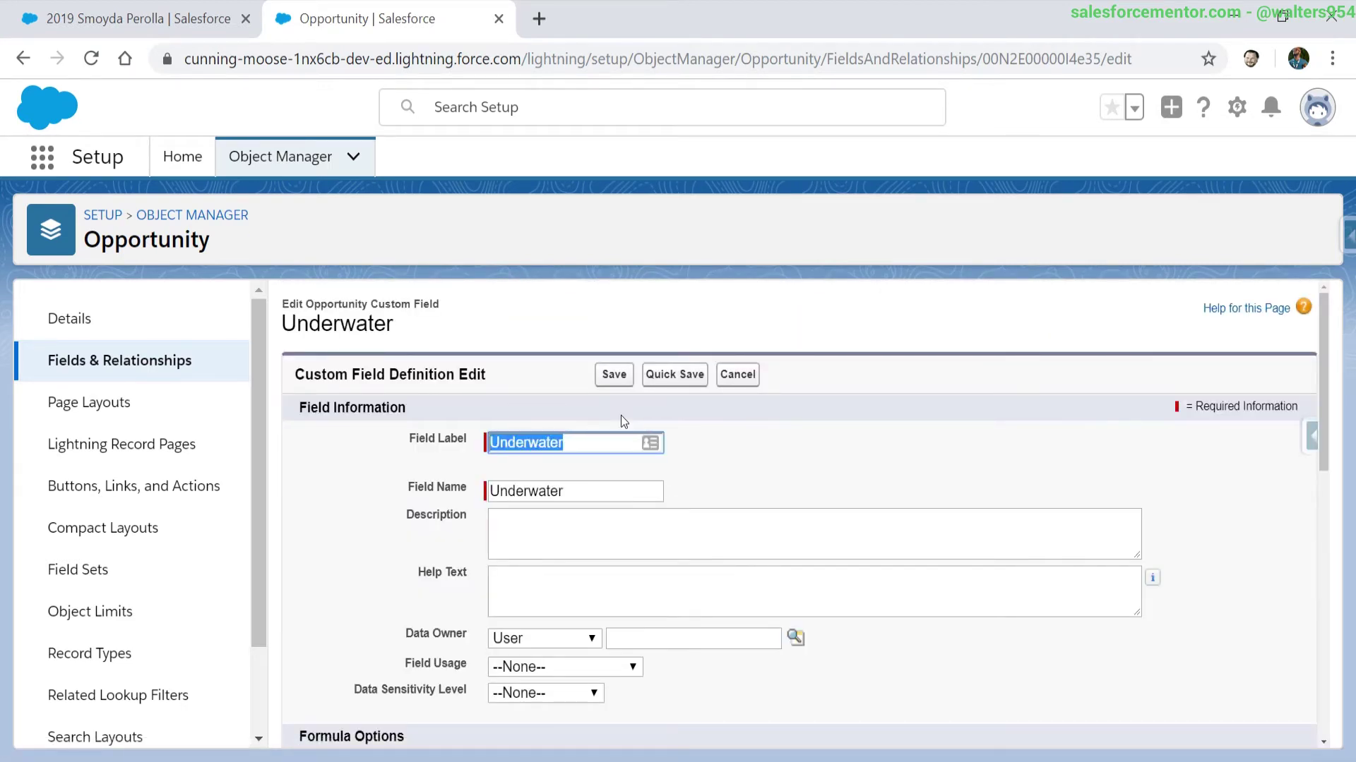
pyautogui.click(116, 17)
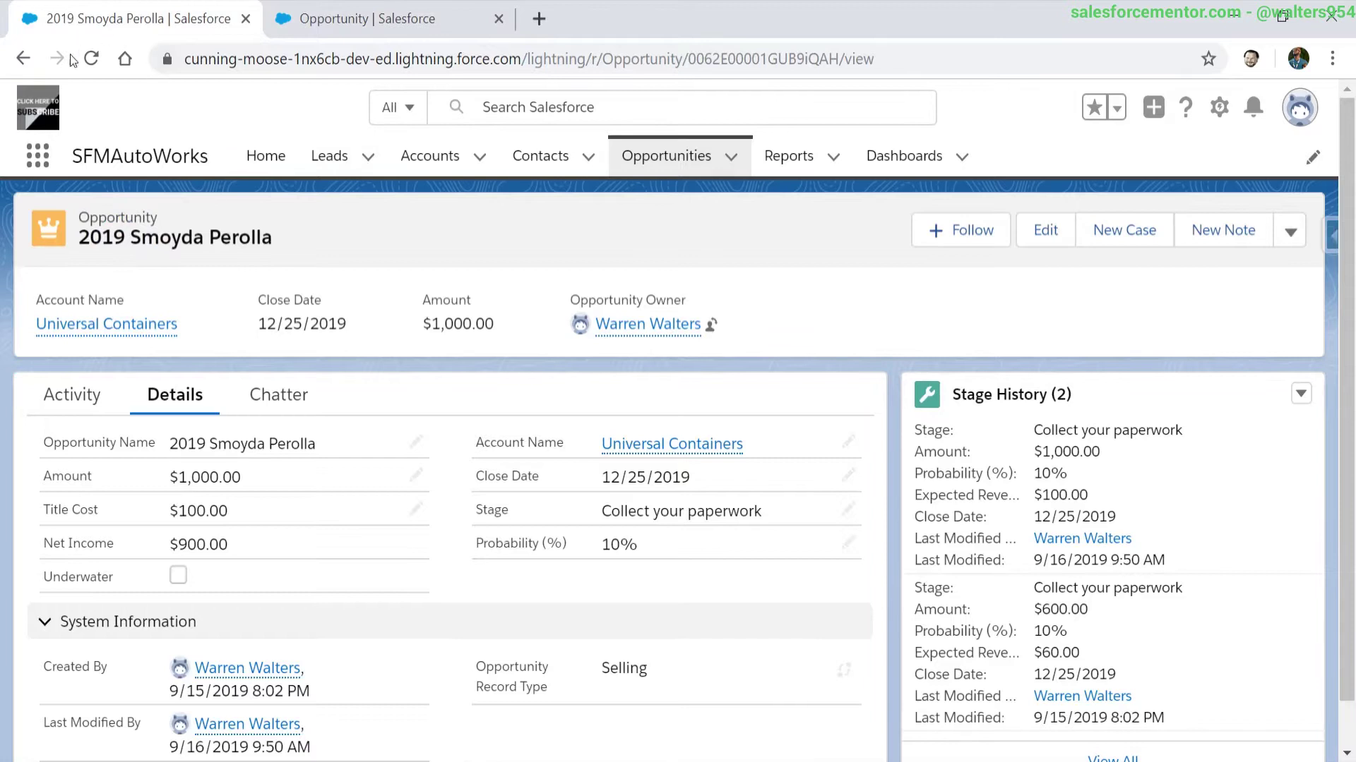
pyautogui.click(91, 57)
# Open 2019 Smoyda Spamery from Recently Viewed and confirm Underwater is checked
pyautogui.click(661, 159)
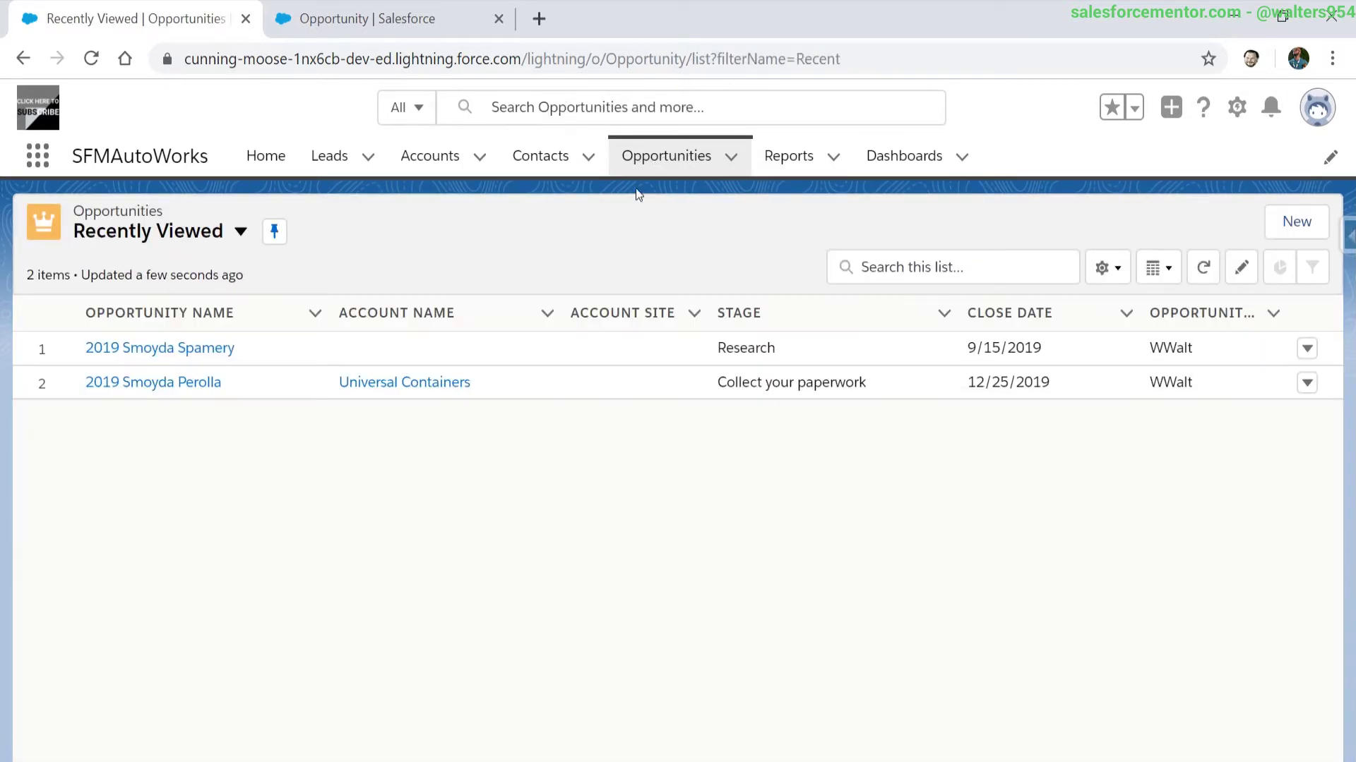
pyautogui.click(146, 353)
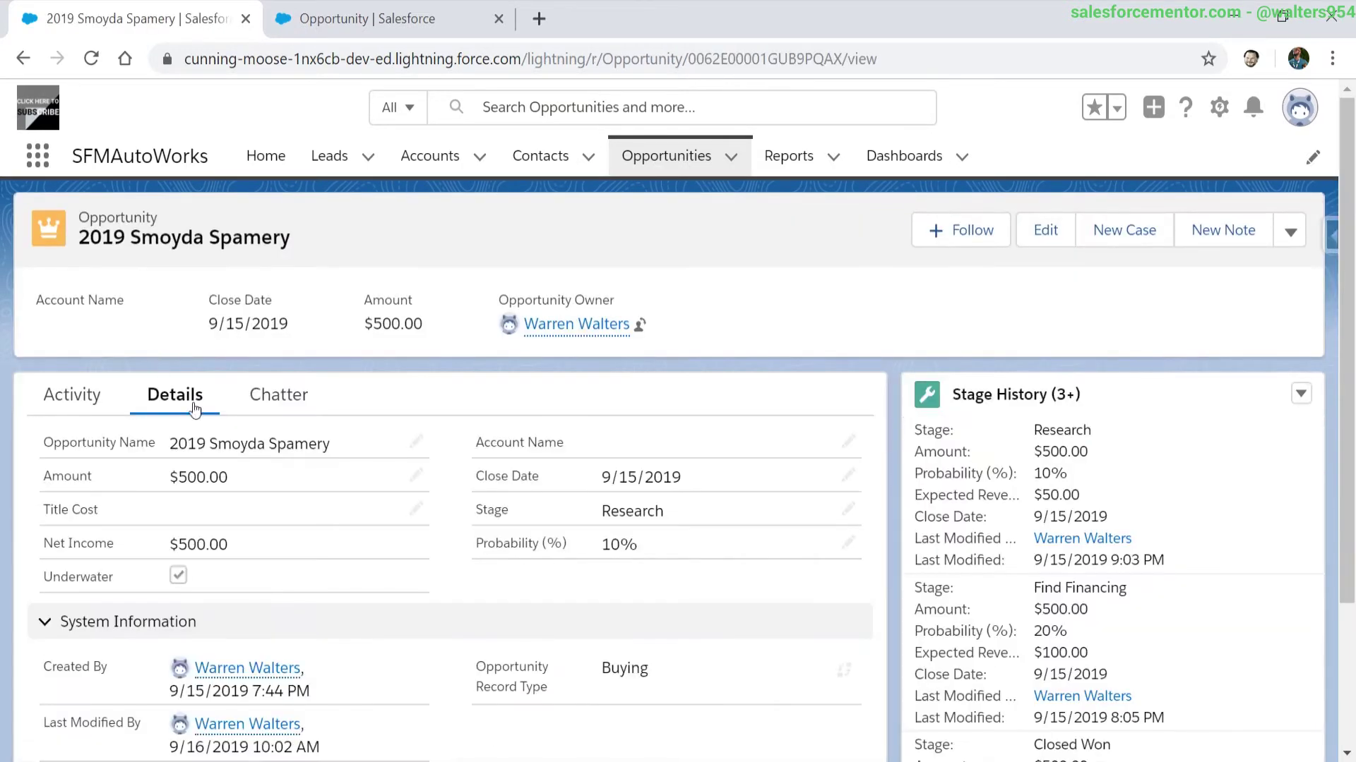
pyautogui.moveTo(54, 571); pyautogui.dragTo(180, 577)
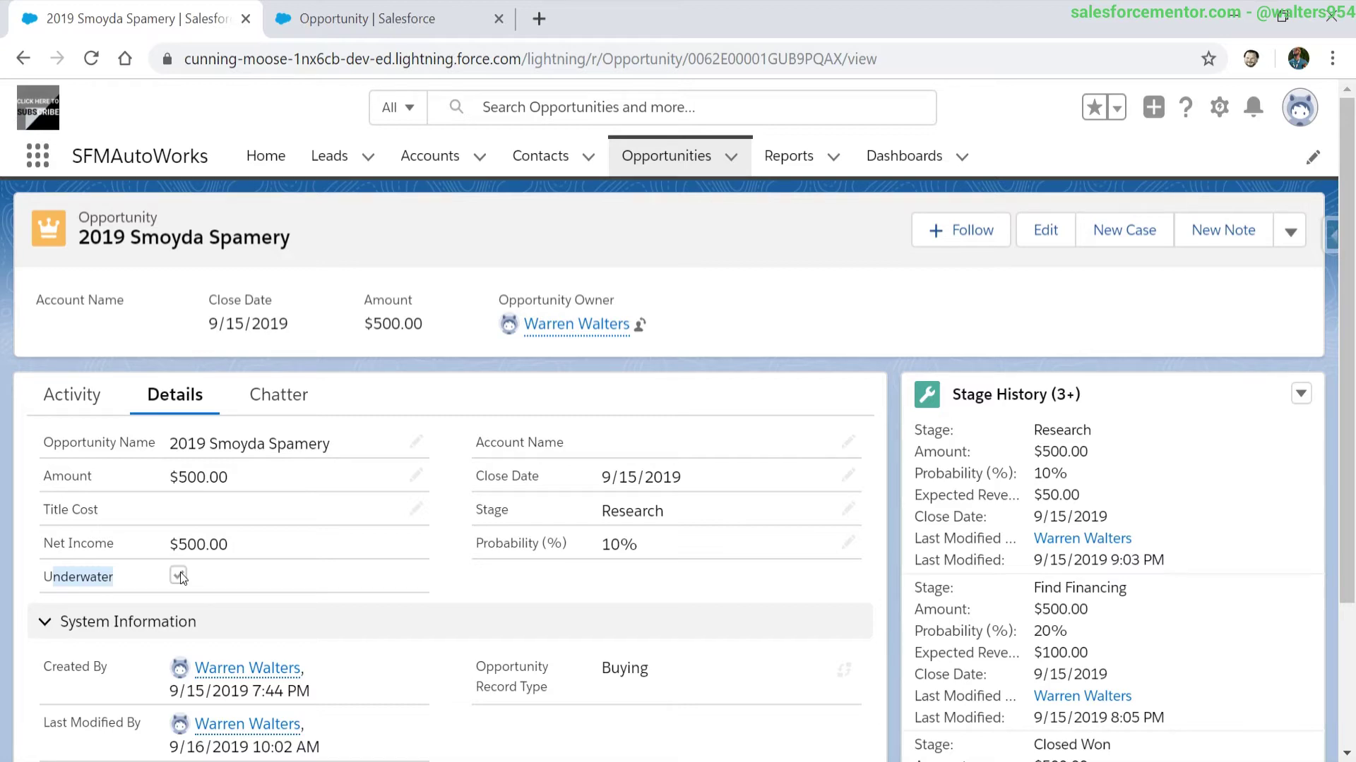
# Start a new report and search for the Opportunities report type
pyautogui.keyDown('ctrl'); pyautogui.keyDown('shift'); pyautogui.click(784, 156); pyautogui.keyUp('shift'); pyautogui.keyUp('ctrl')
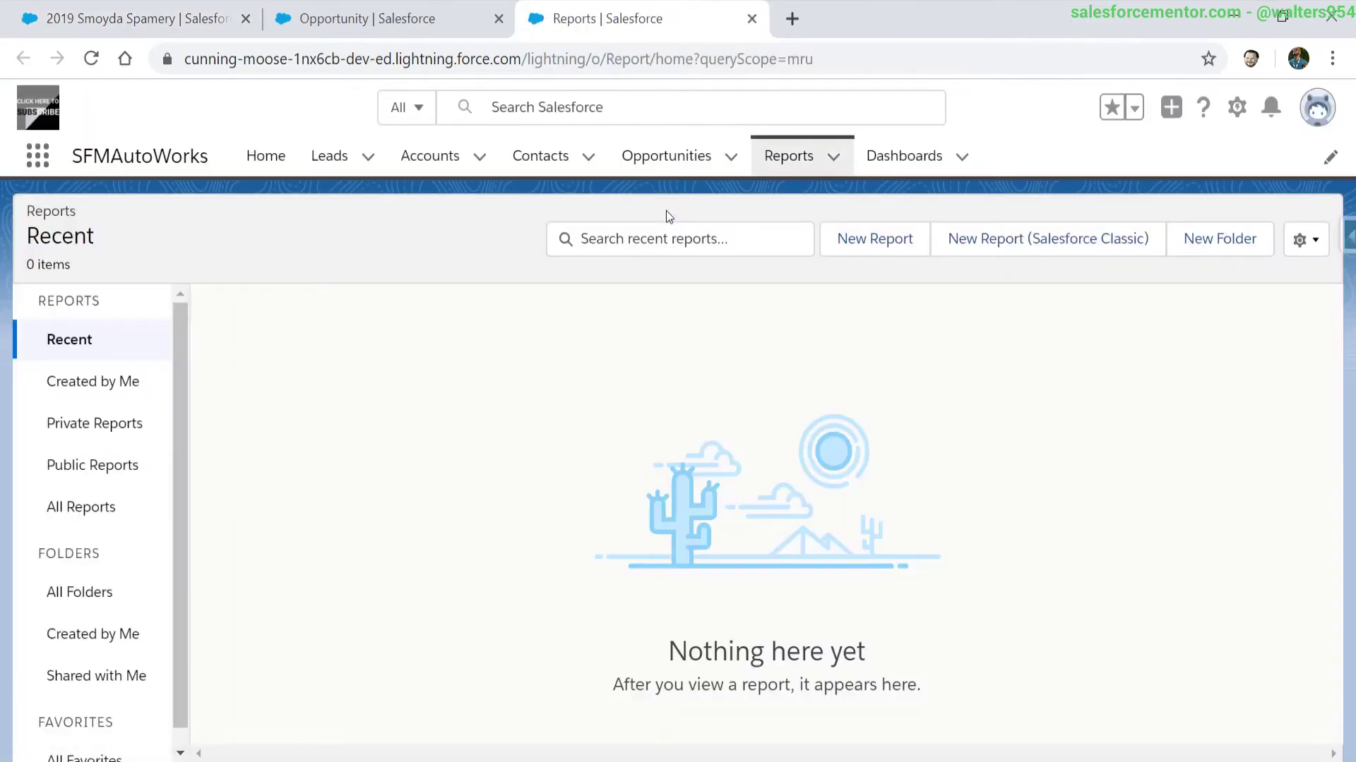
pyautogui.click(843, 245)
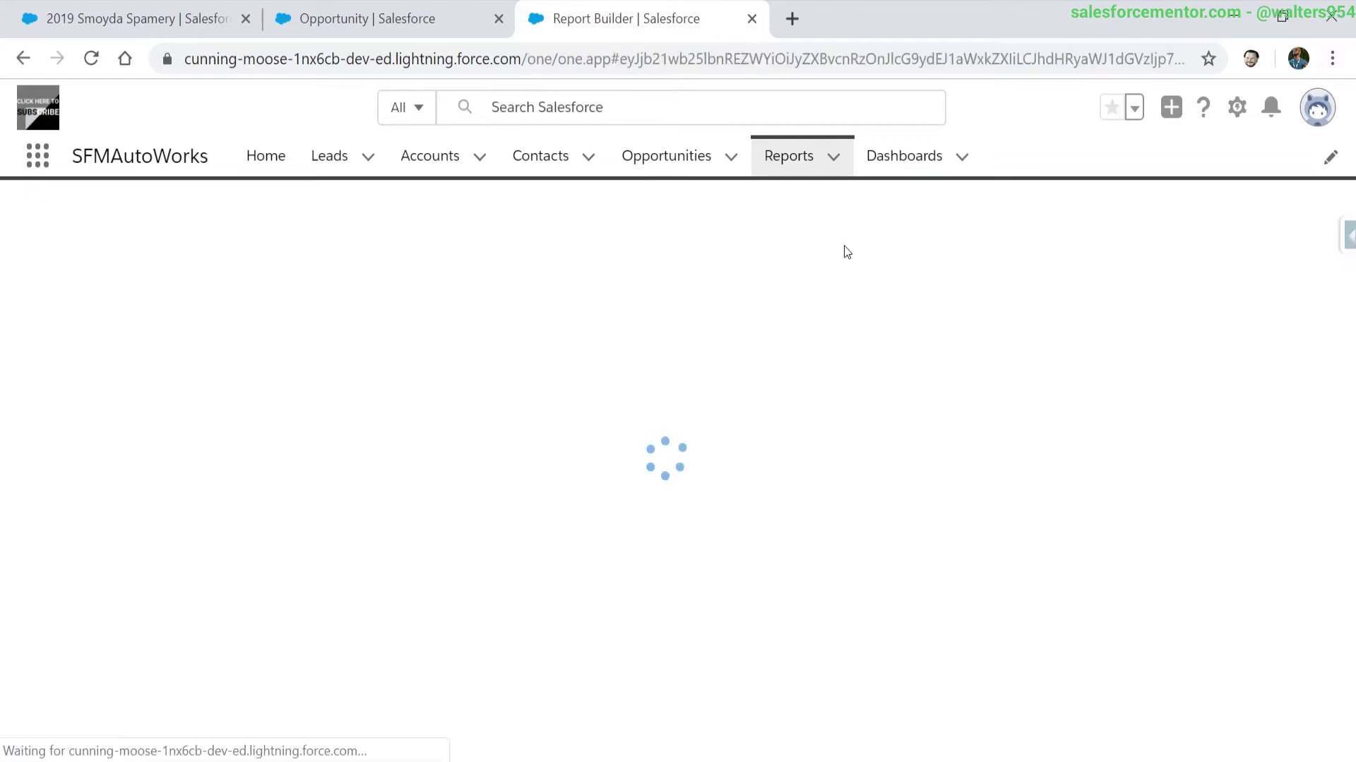
pyautogui.click(664, 381)
pyautogui.write('opp')
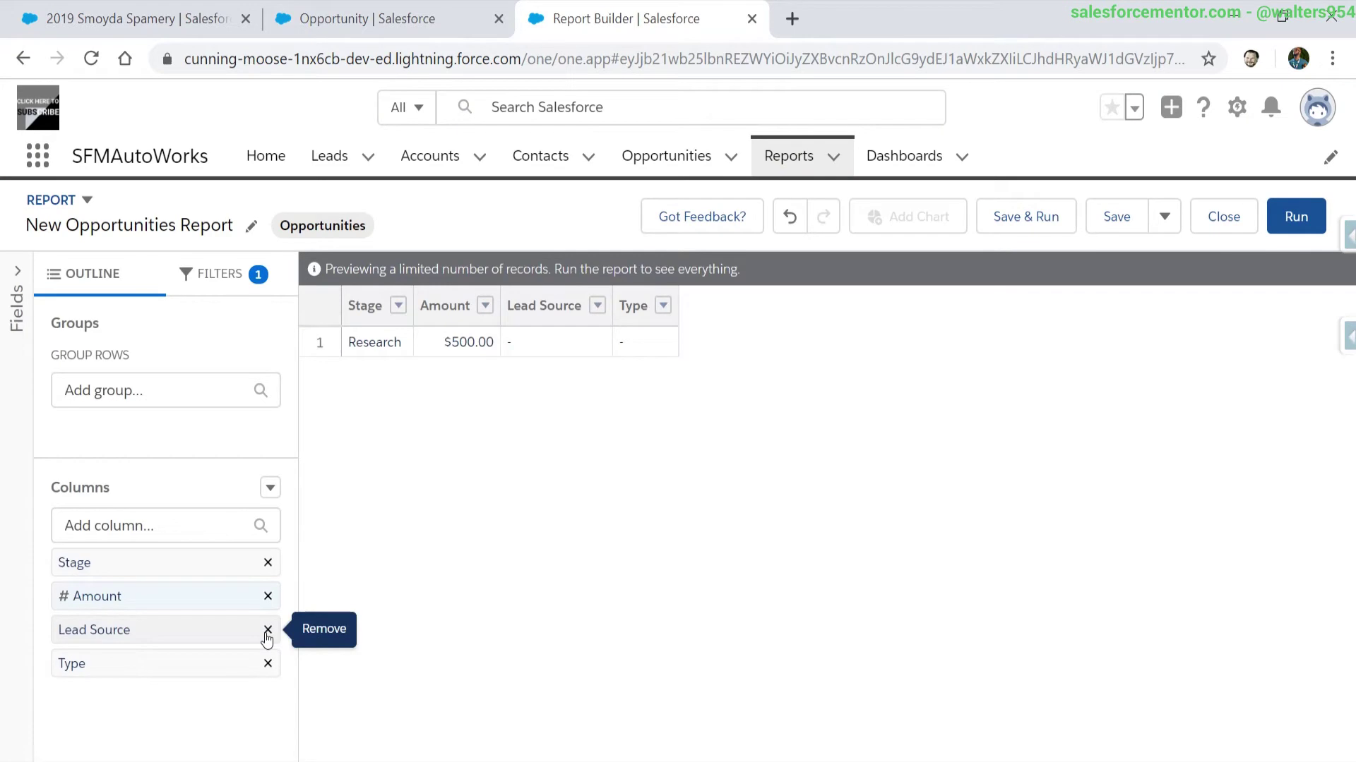
# Remove unwanted columns and add Opportunity Name as the first column
pyautogui.click(268, 630)
pyautogui.click(268, 630)
pyautogui.click(142, 525)
pyautogui.write('name')
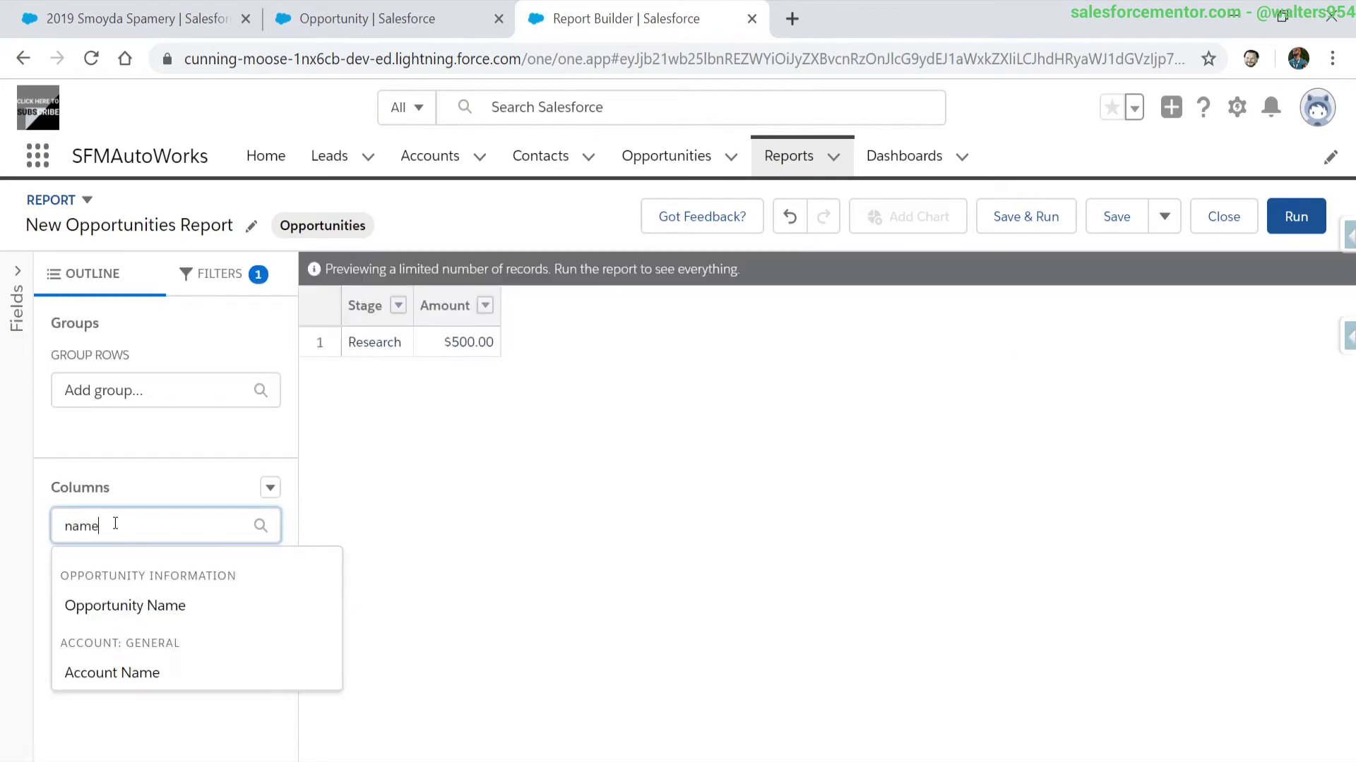
pyautogui.click(150, 609)
pyautogui.moveTo(120, 625); pyautogui.dragTo(121, 562)
pyautogui.click(142, 525)
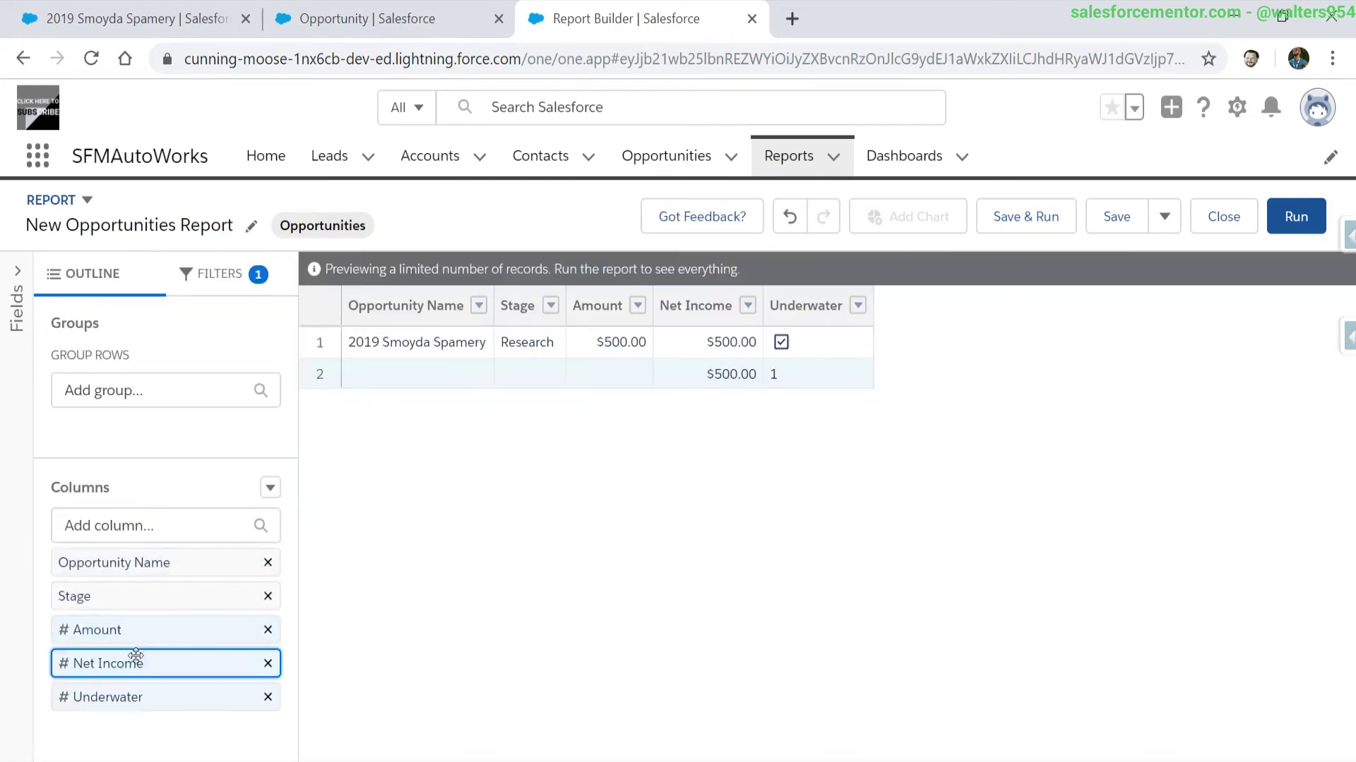
# Set the Close Date filter to All Time and run the report
pyautogui.click(219, 274)
pyautogui.click(166, 466)
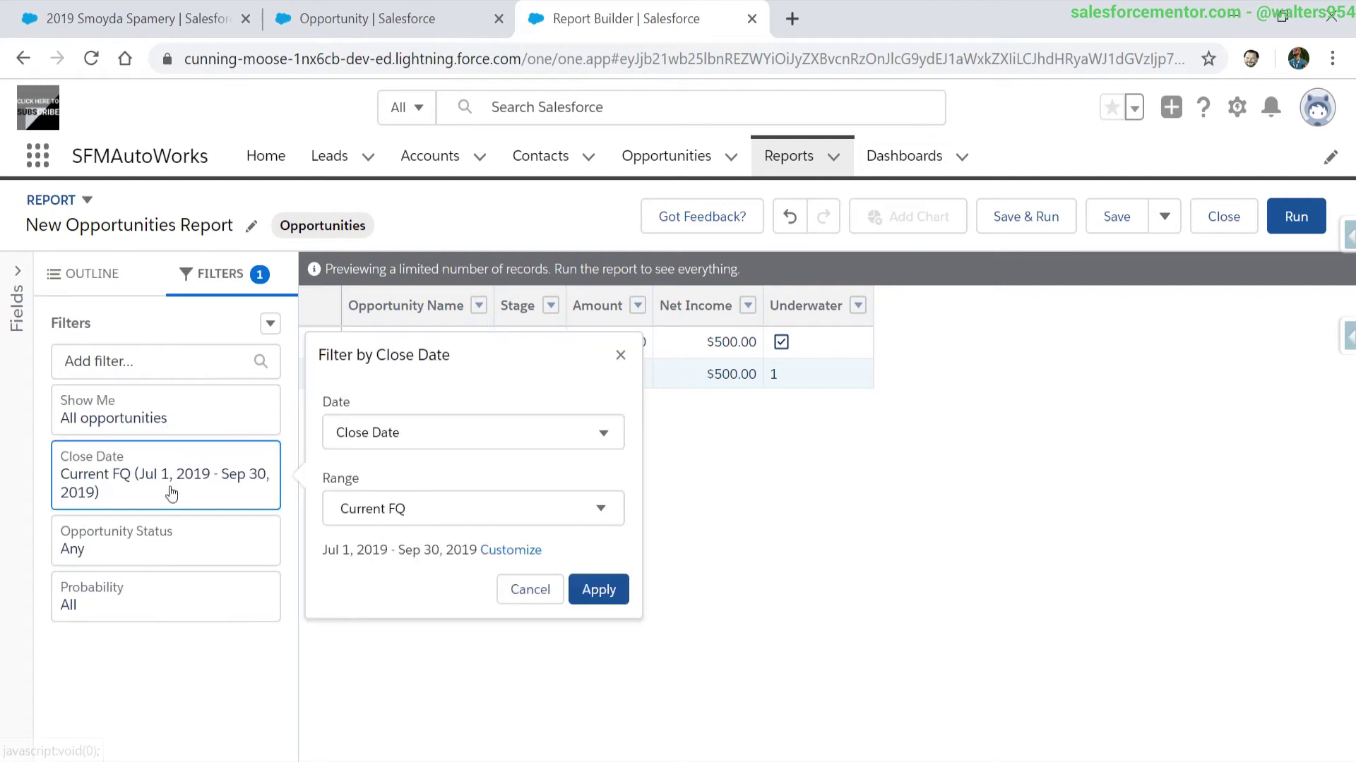
pyautogui.click(416, 508)
pyautogui.click(414, 553)
pyautogui.click(611, 588)
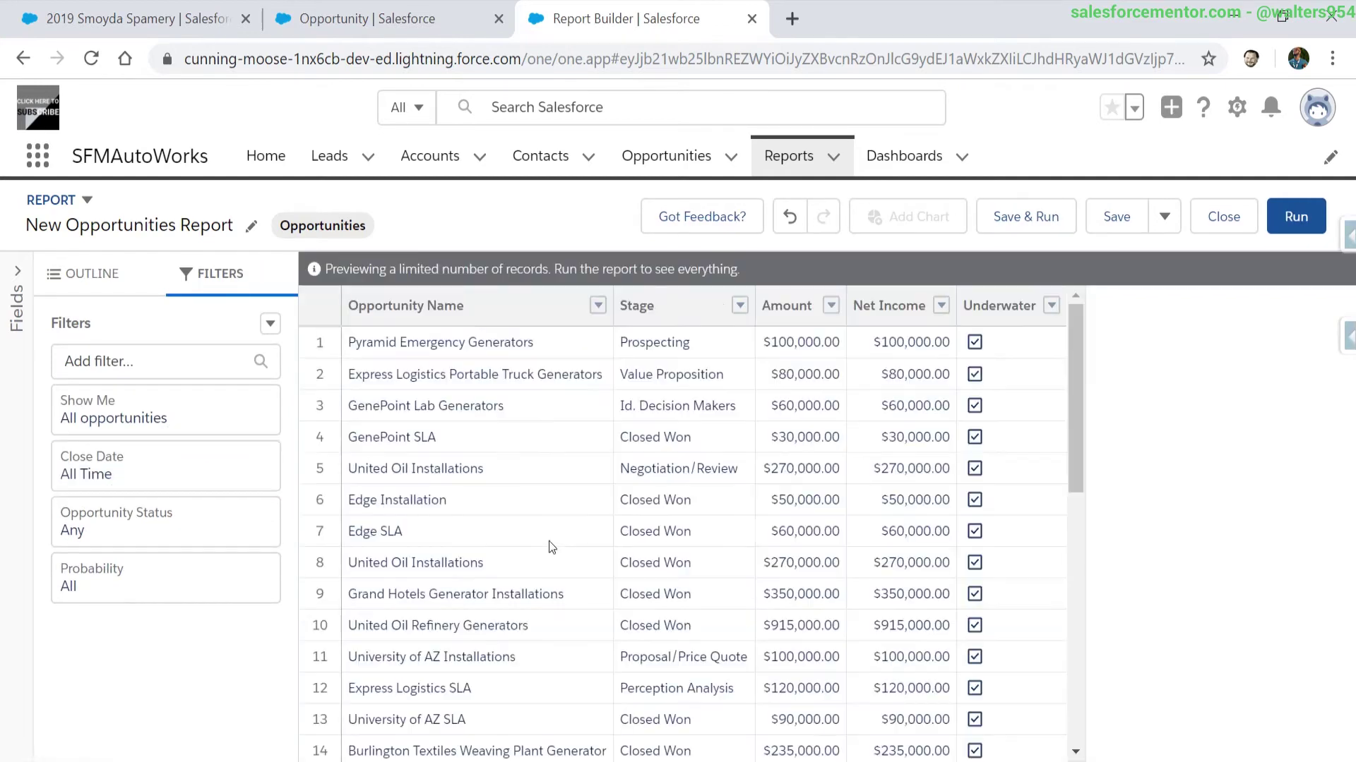
pyautogui.click(1295, 216)
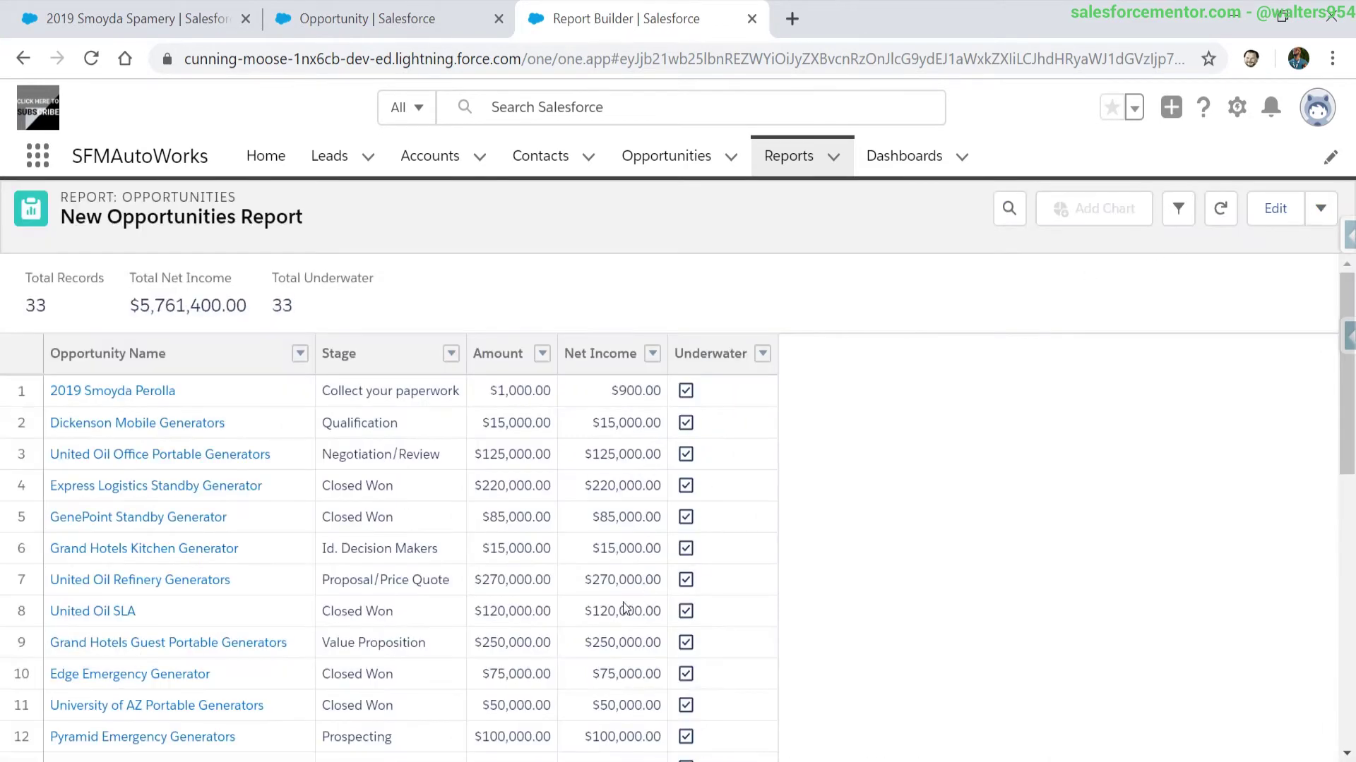
pyautogui.scroll(-10, 706, 403)
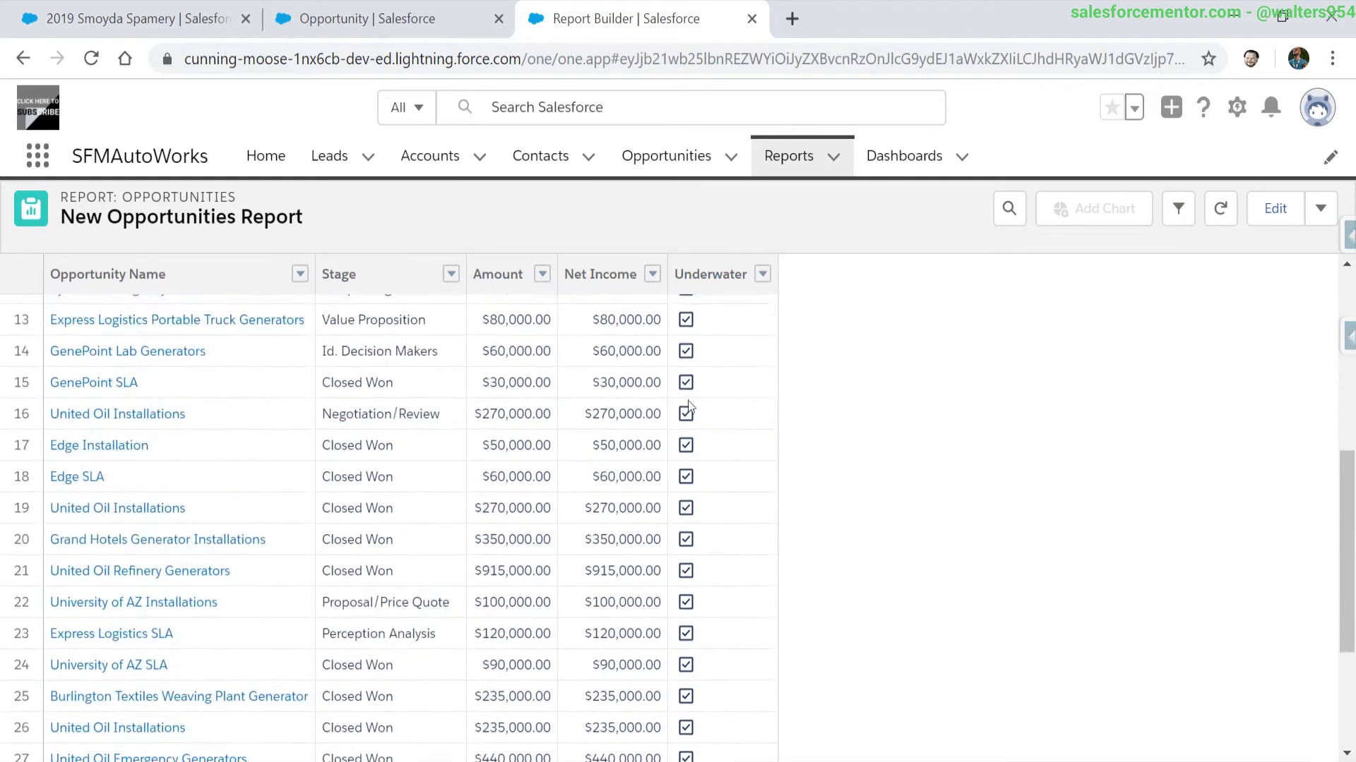
pyautogui.scroll(10, 687, 413)
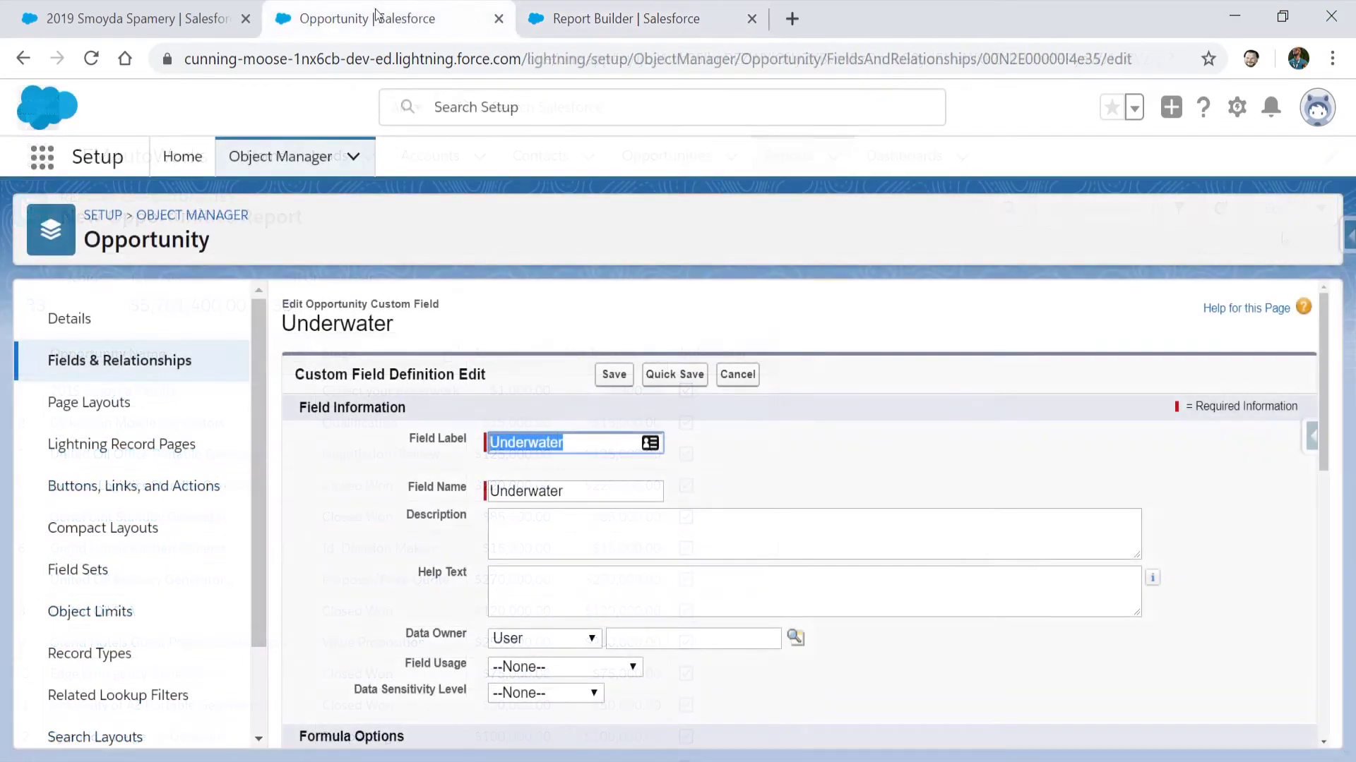
# Replace the true formula with Amount - Title_Cost__c < 0
pyautogui.scroll(-1, 373, 577)
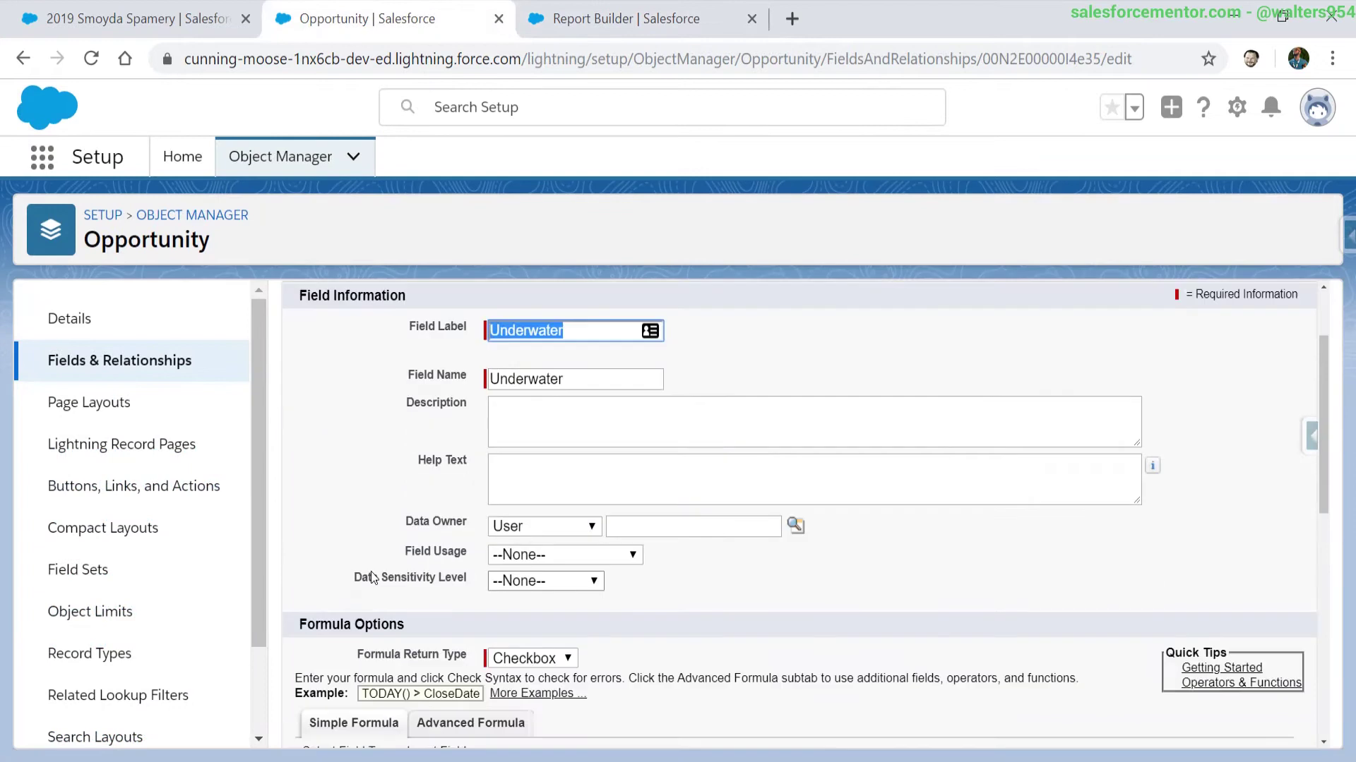
pyautogui.scroll(-6, 372, 578)
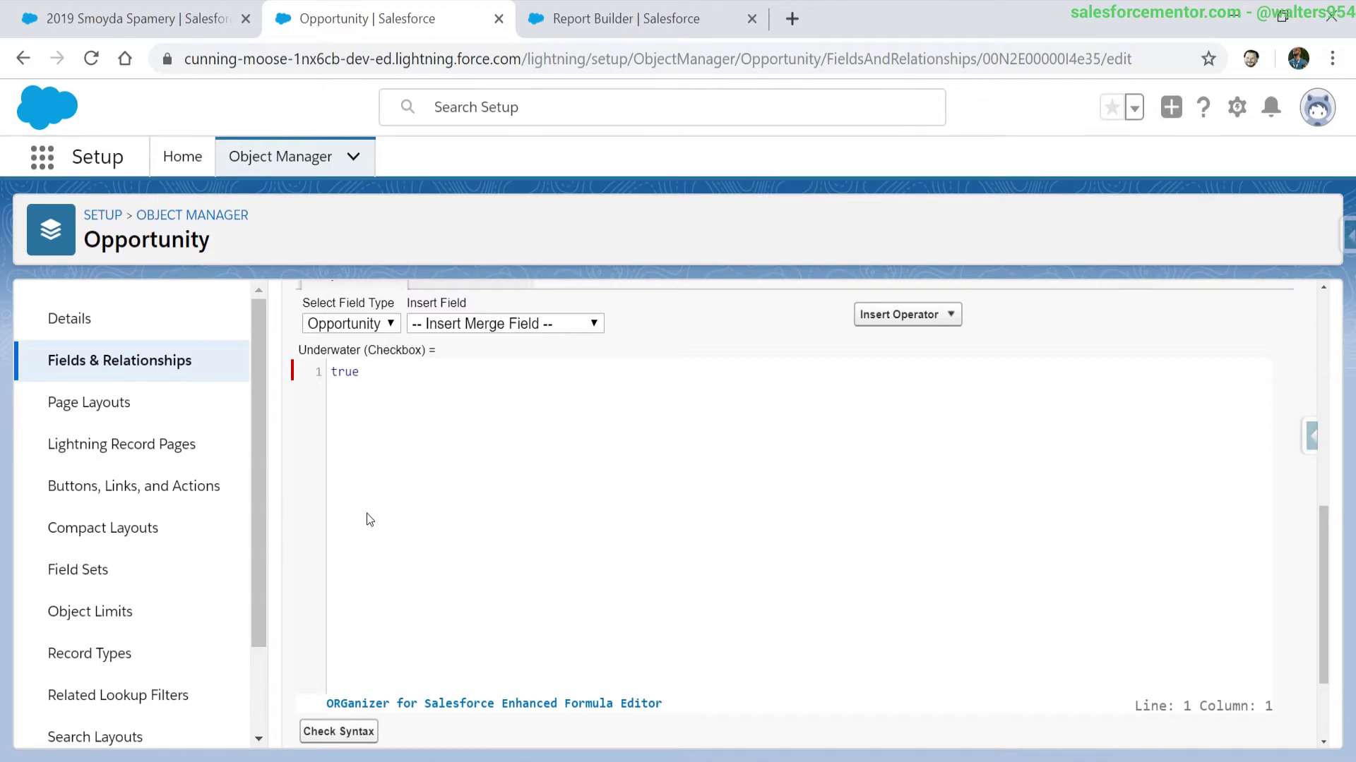
pyautogui.hotkey('ctrl', 'a')
pyautogui.press('BackSpace')
pyautogui.write('Amount - Title')
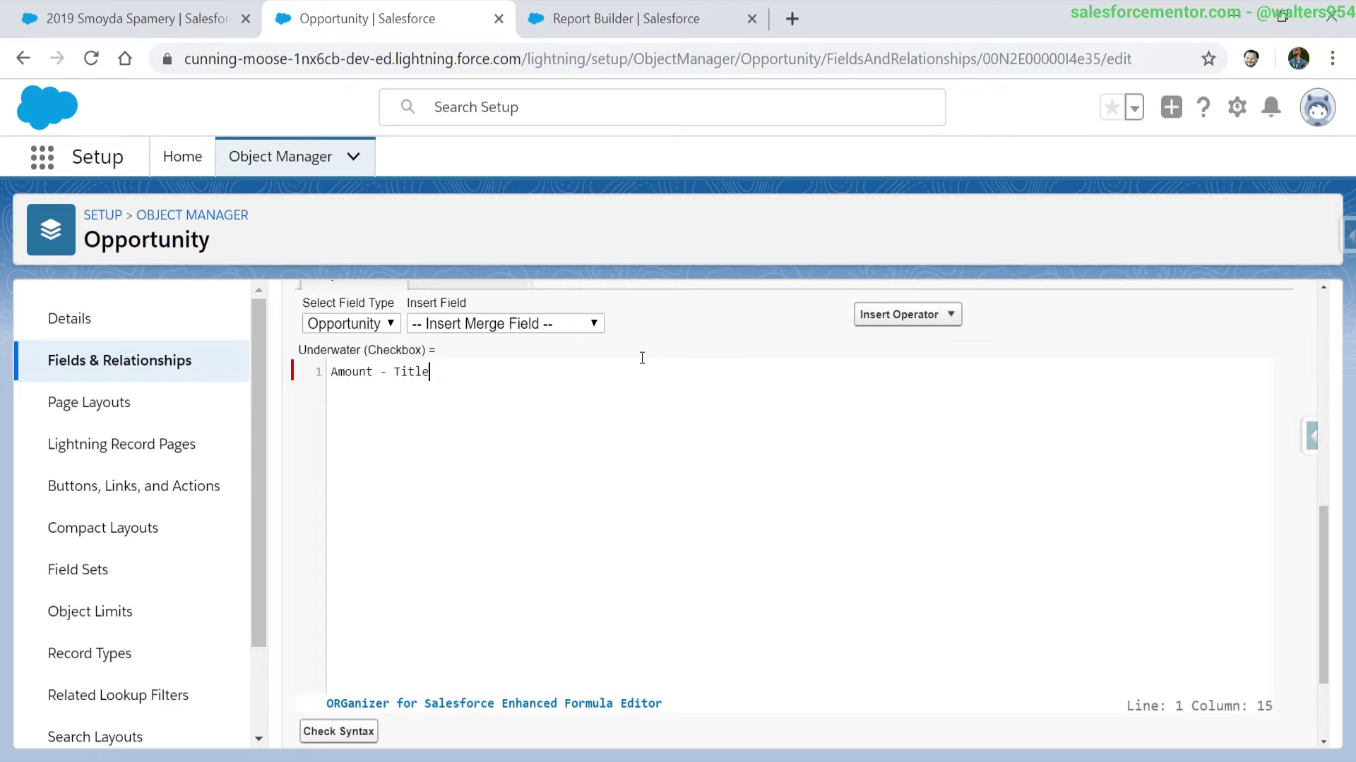
pyautogui.write('_Cost__c')
pyautogui.scroll(2, 559, 504)
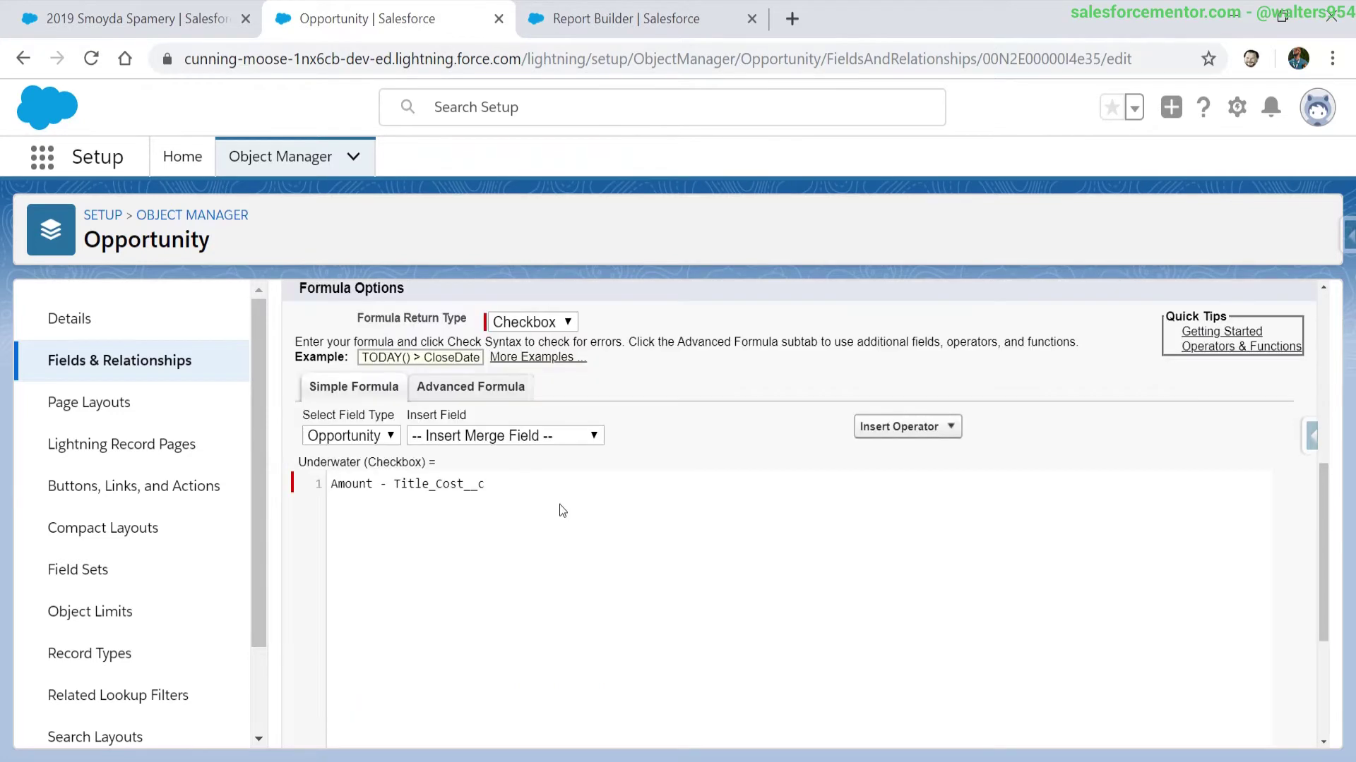
pyautogui.write('< 0')
# Wrap Amount - Title_Cost__c in parentheses, giving (Amount - Title_Cost__c) < 0
pyautogui.click(337, 483)
pyautogui.write('(')
pyautogui.press('Right')
pyautogui.press('Right')
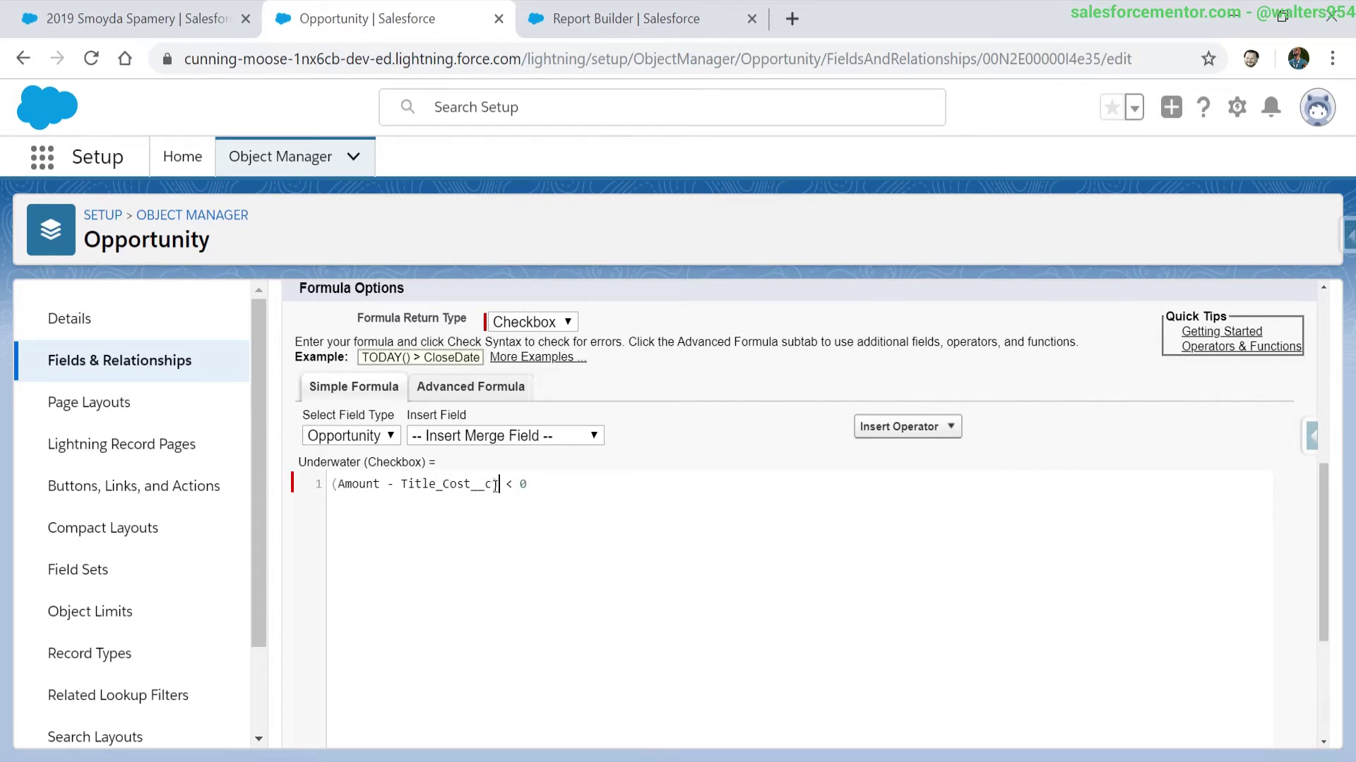
pyautogui.moveTo(504, 485); pyautogui.dragTo(334, 492)
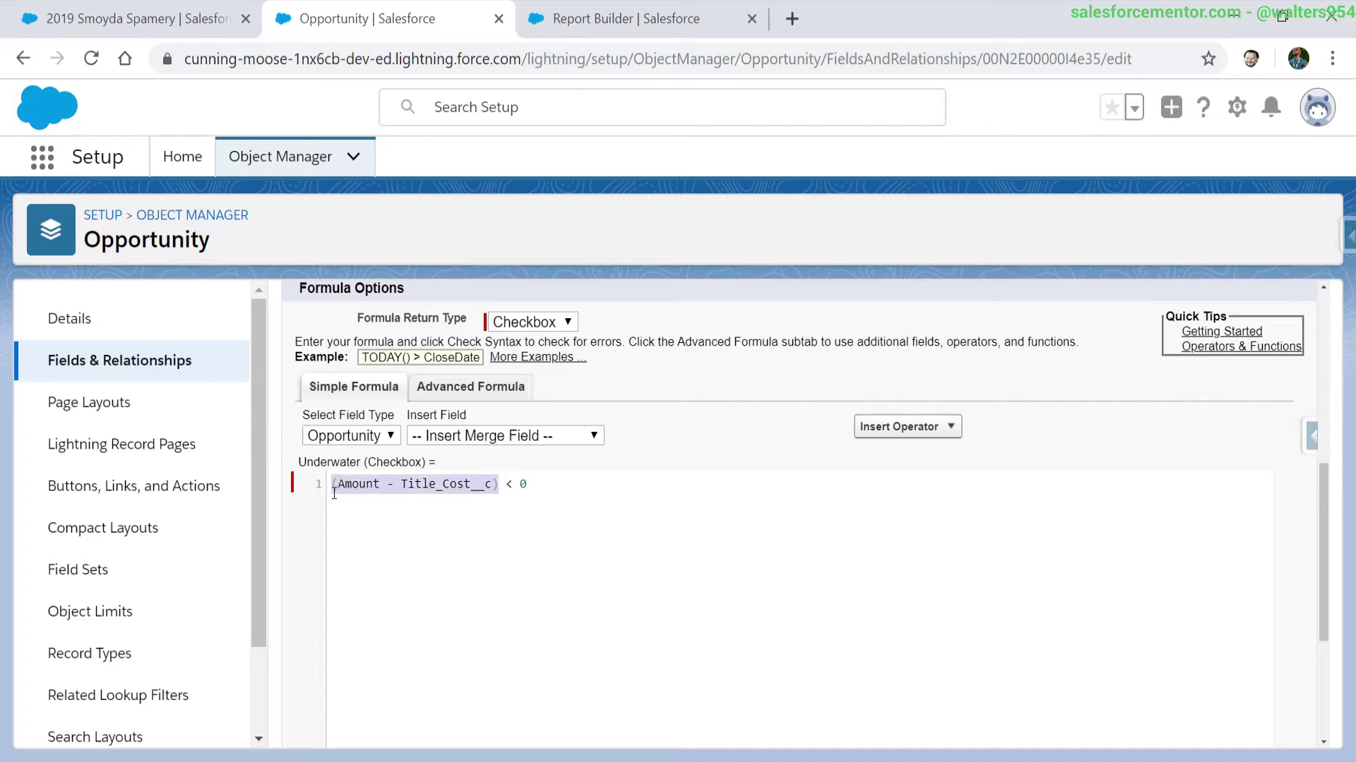
pyautogui.moveTo(547, 487); pyautogui.dragTo(330, 486)
pyautogui.moveTo(498, 486); pyautogui.dragTo(329, 490)
pyautogui.click(531, 483)
pyautogui.hotkey('ctrl', 'a')
pyautogui.scroll(-5, 749, 482)
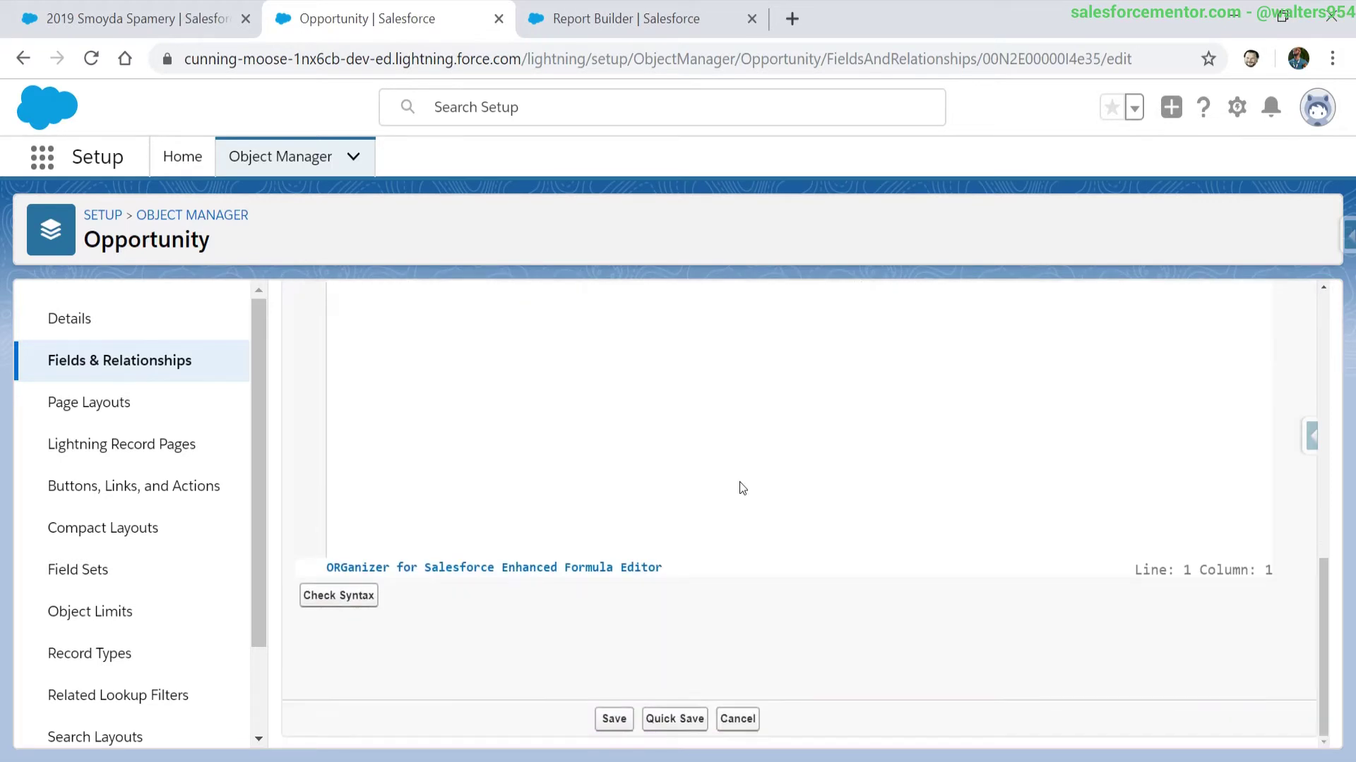
pyautogui.scroll(2, 318, 607)
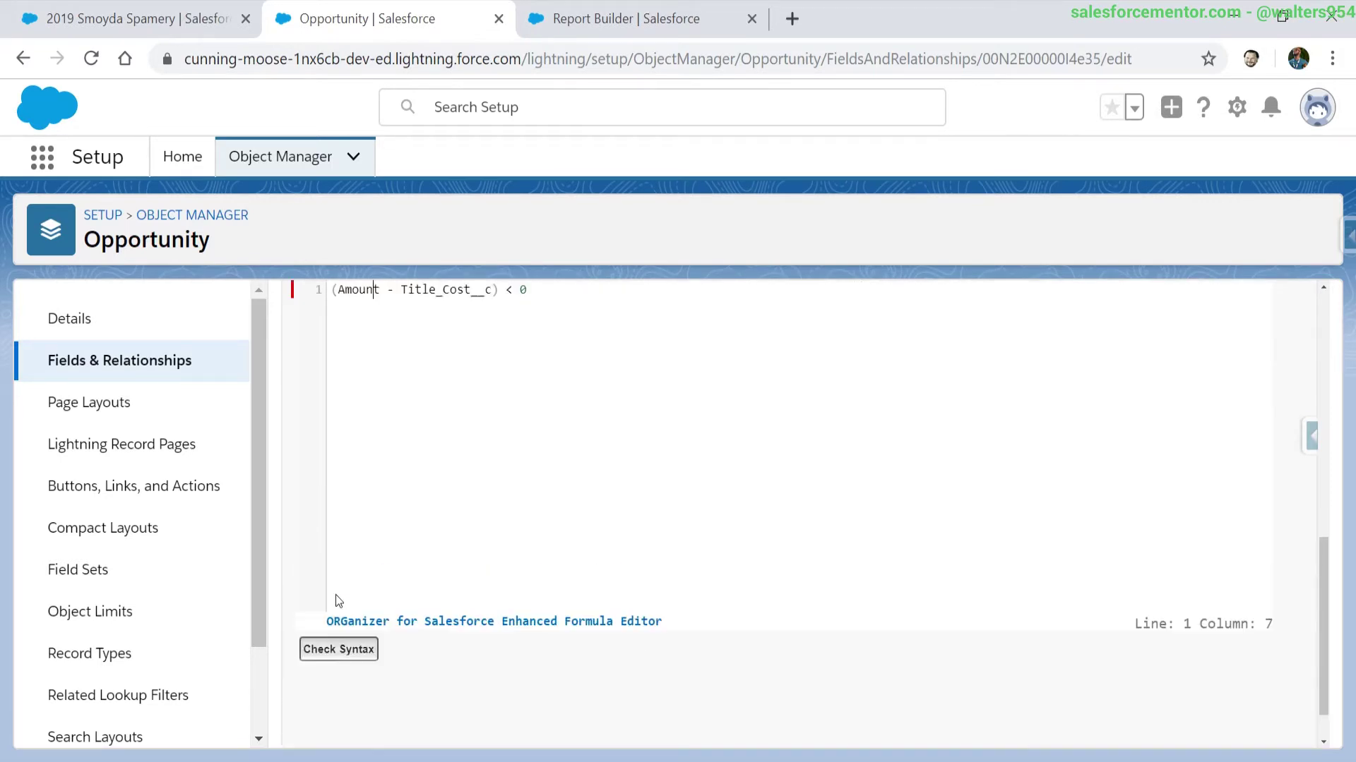
# Check syntax, quick save the formula, and reload the 2019 Smoyda Perolla record
pyautogui.click(337, 651)
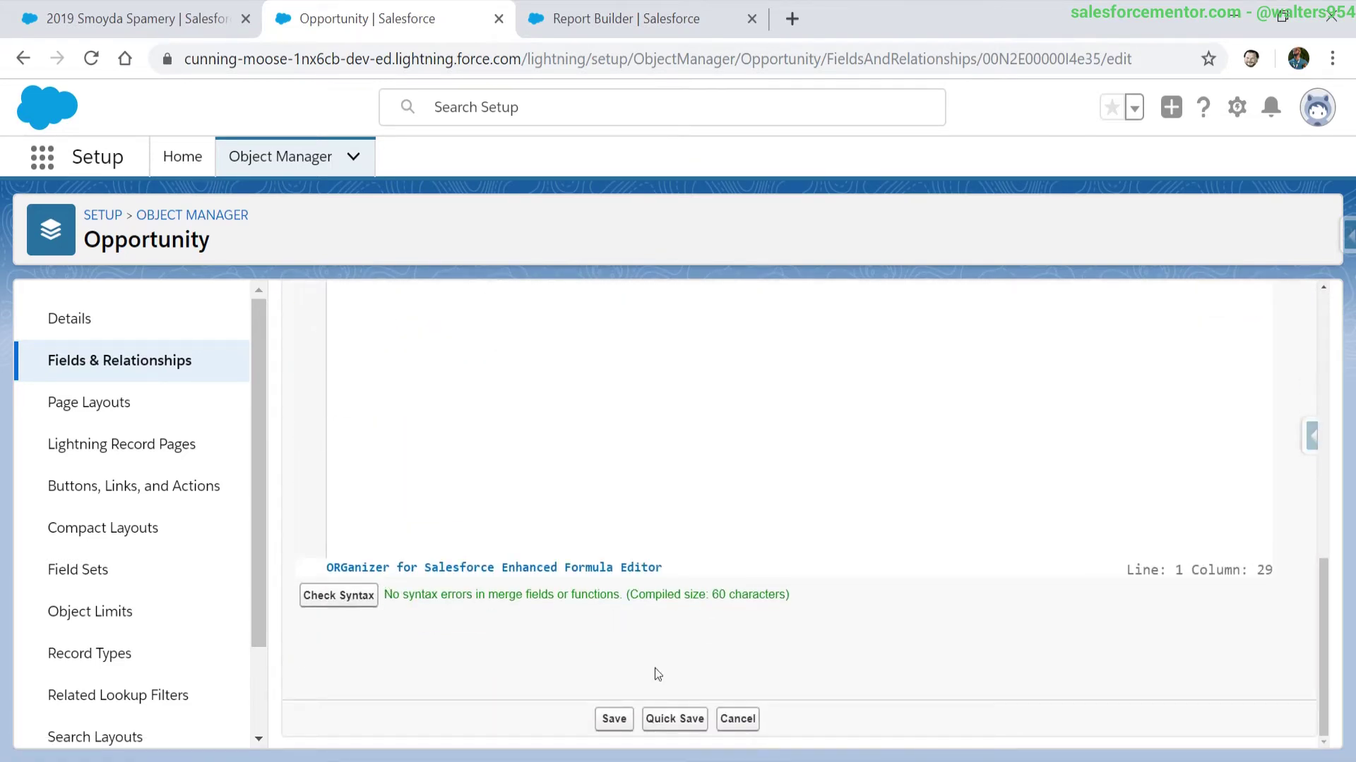
pyautogui.click(670, 720)
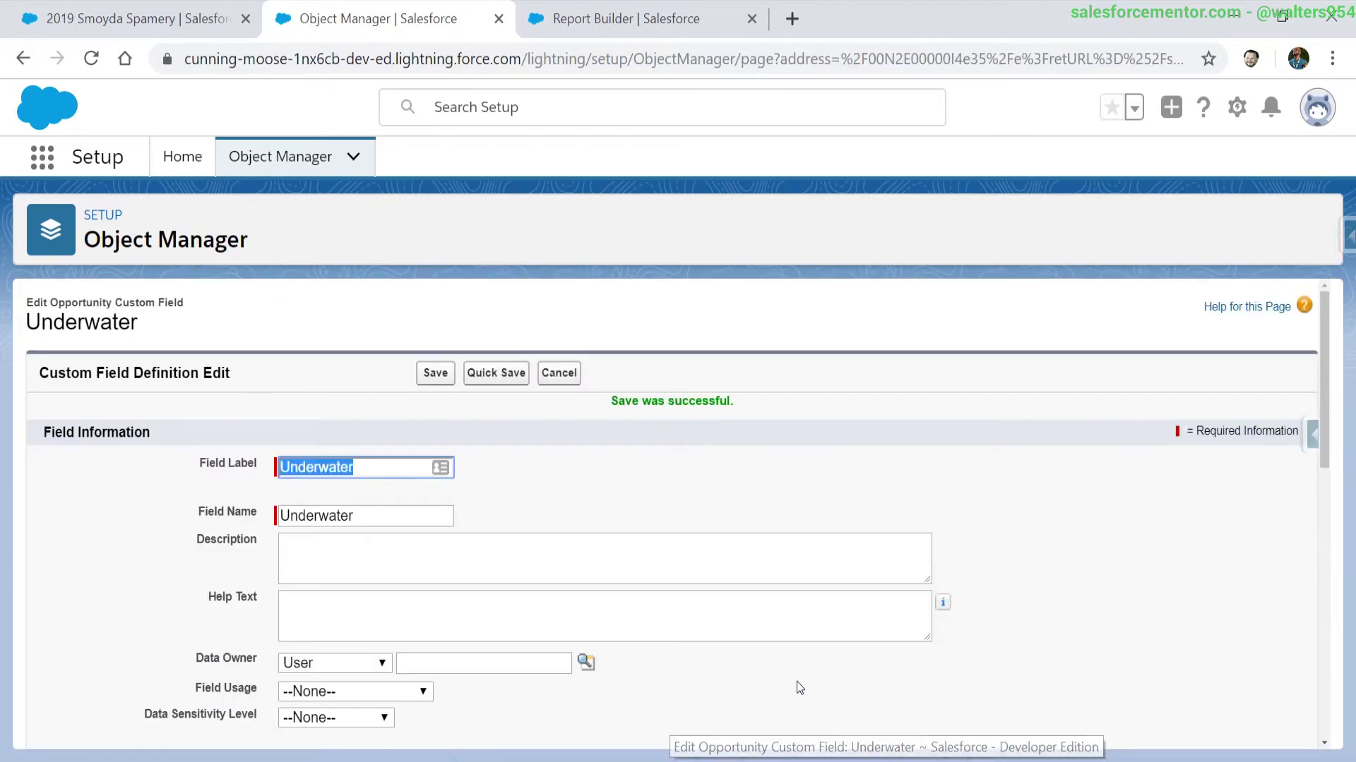
pyautogui.click(125, 8)
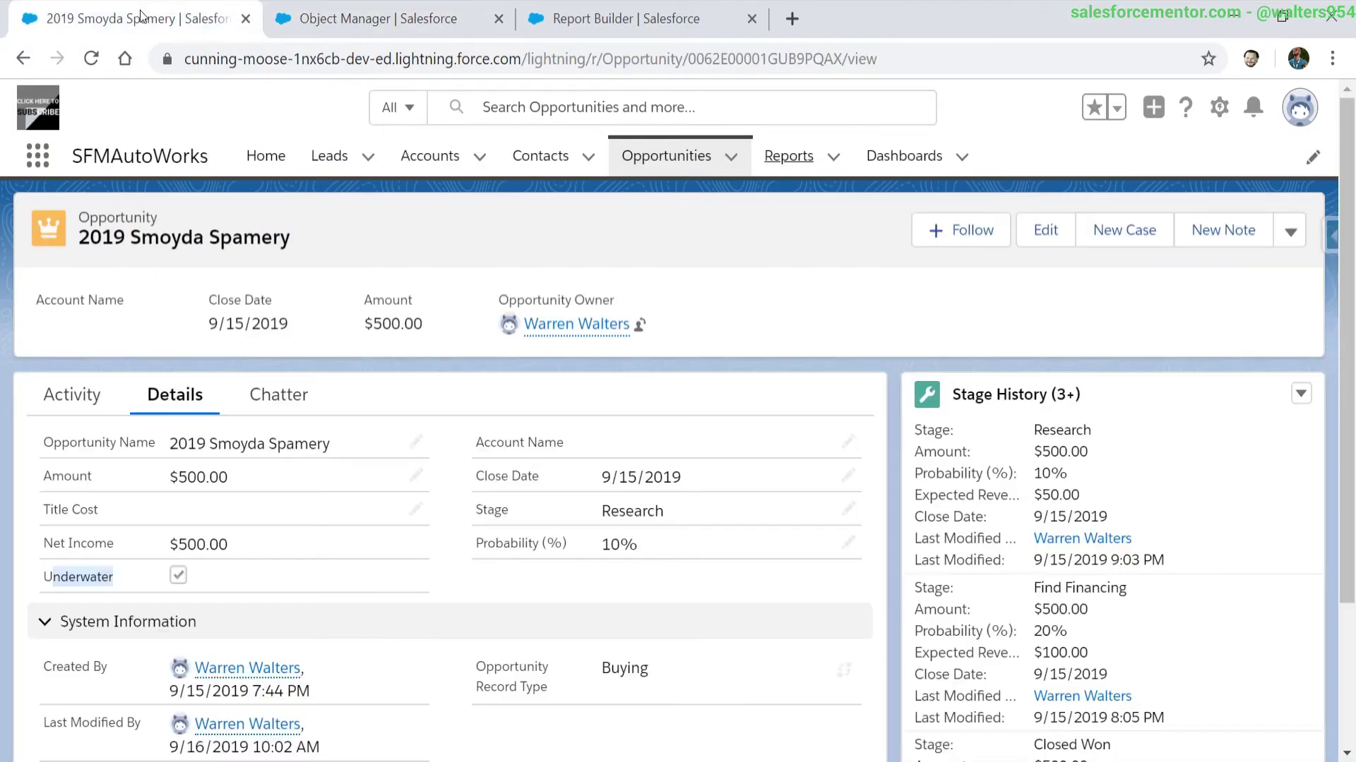
pyautogui.click(658, 156)
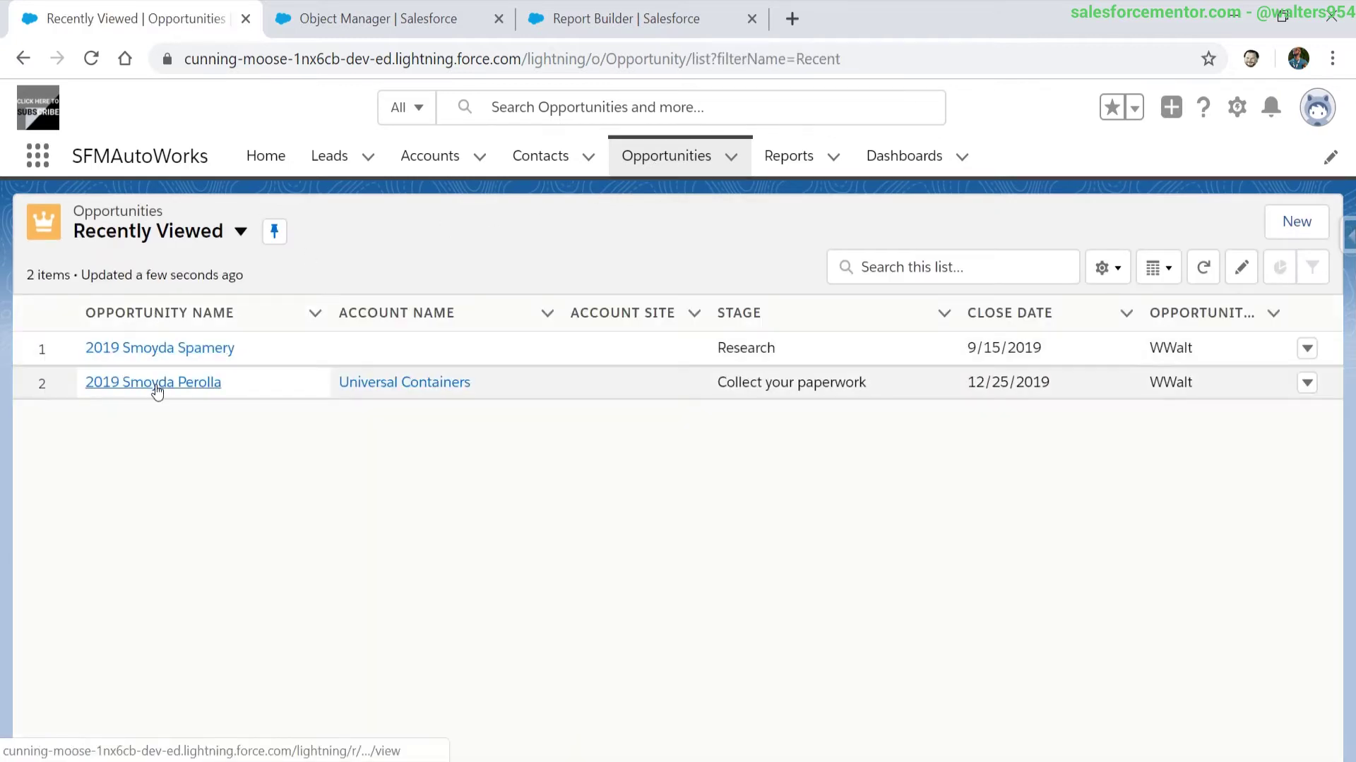
pyautogui.click(158, 383)
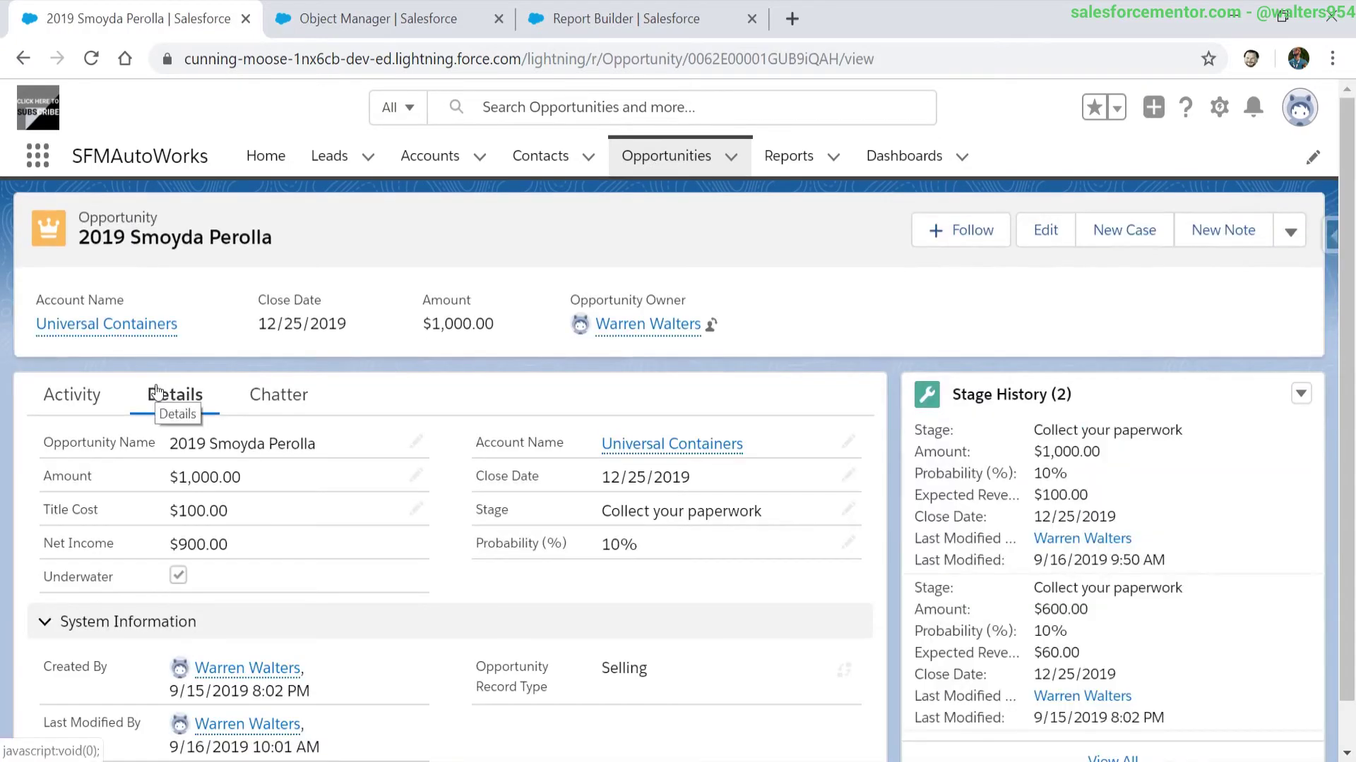
pyautogui.click(91, 58)
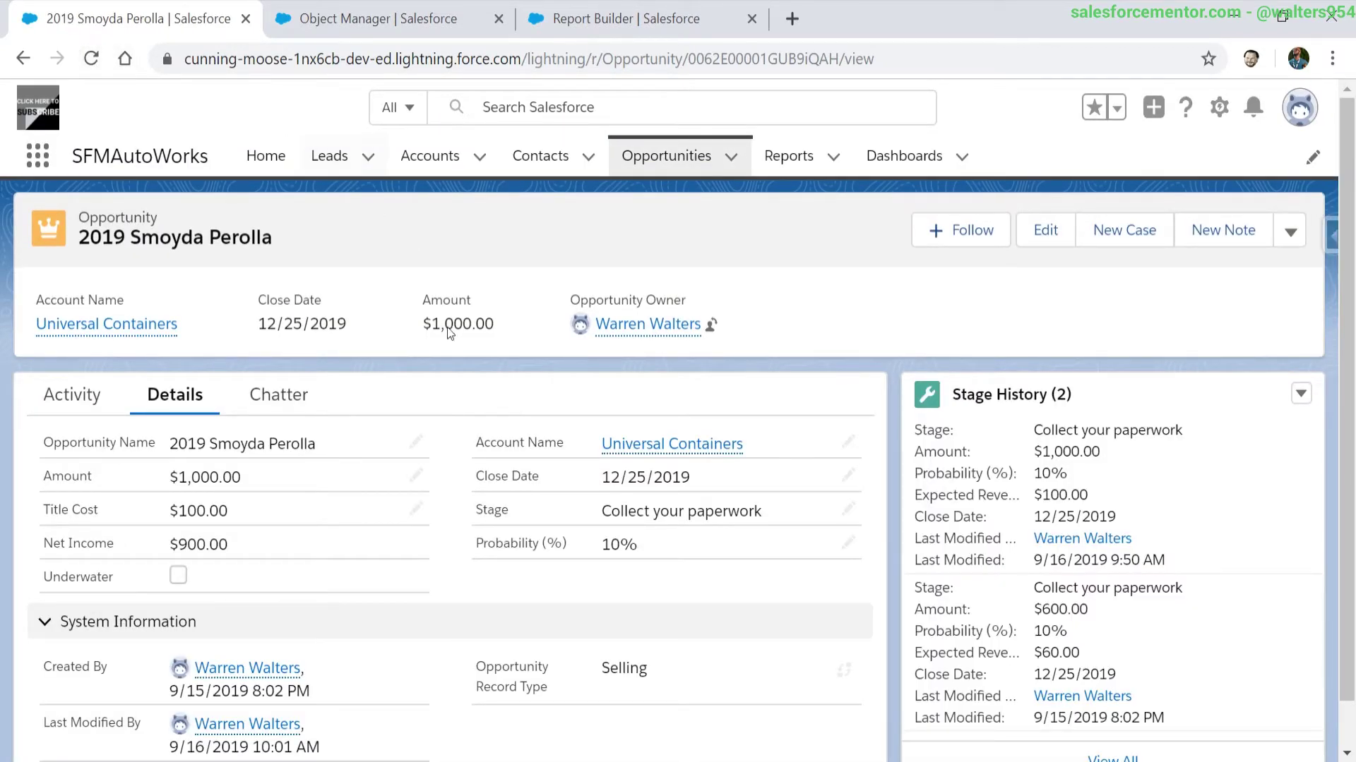
# Point out Underwater now unchecked and Net Income at $900.00
pyautogui.moveTo(47, 579); pyautogui.dragTo(224, 543)
pyautogui.click(240, 581)
pyautogui.click(226, 545)
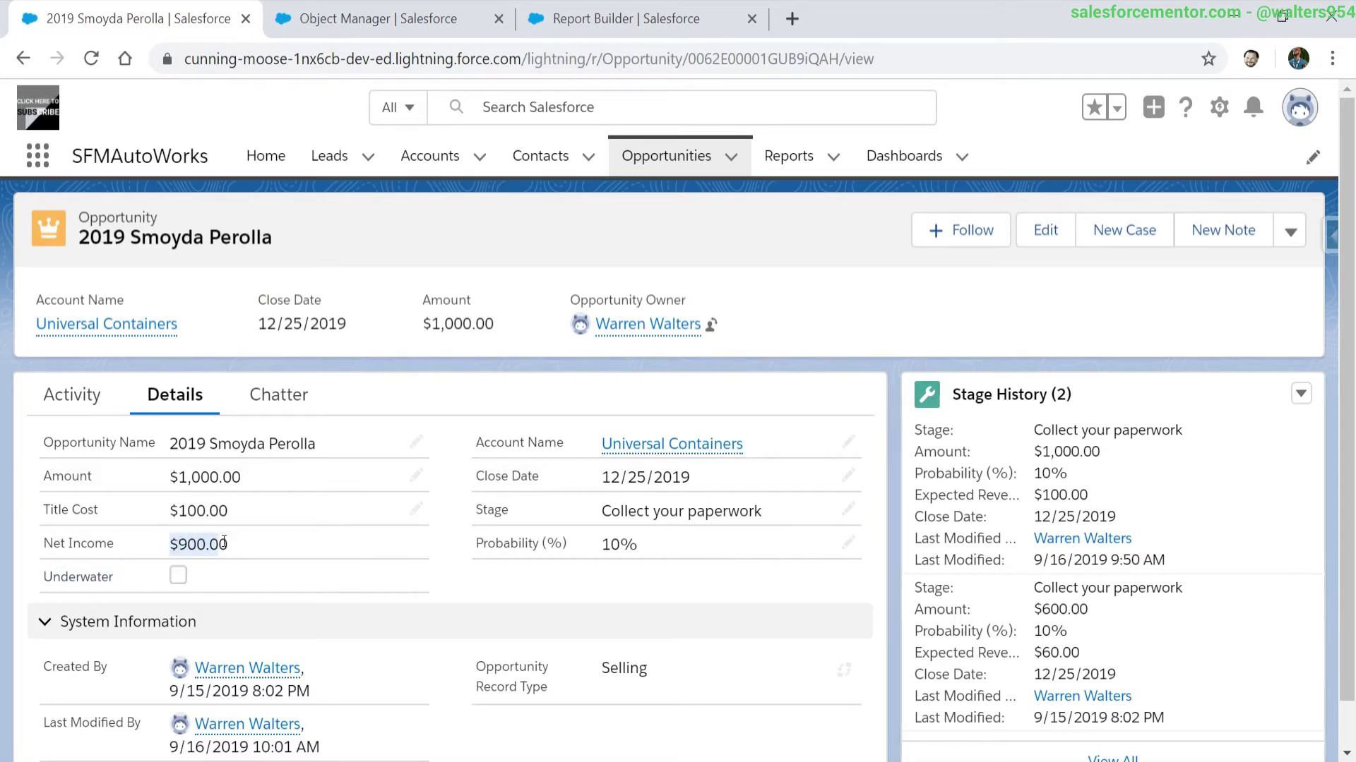
# Raise Title Cost to $10,000.00, turning Net Income negative at ($9,000.00)
pyautogui.click(417, 510)
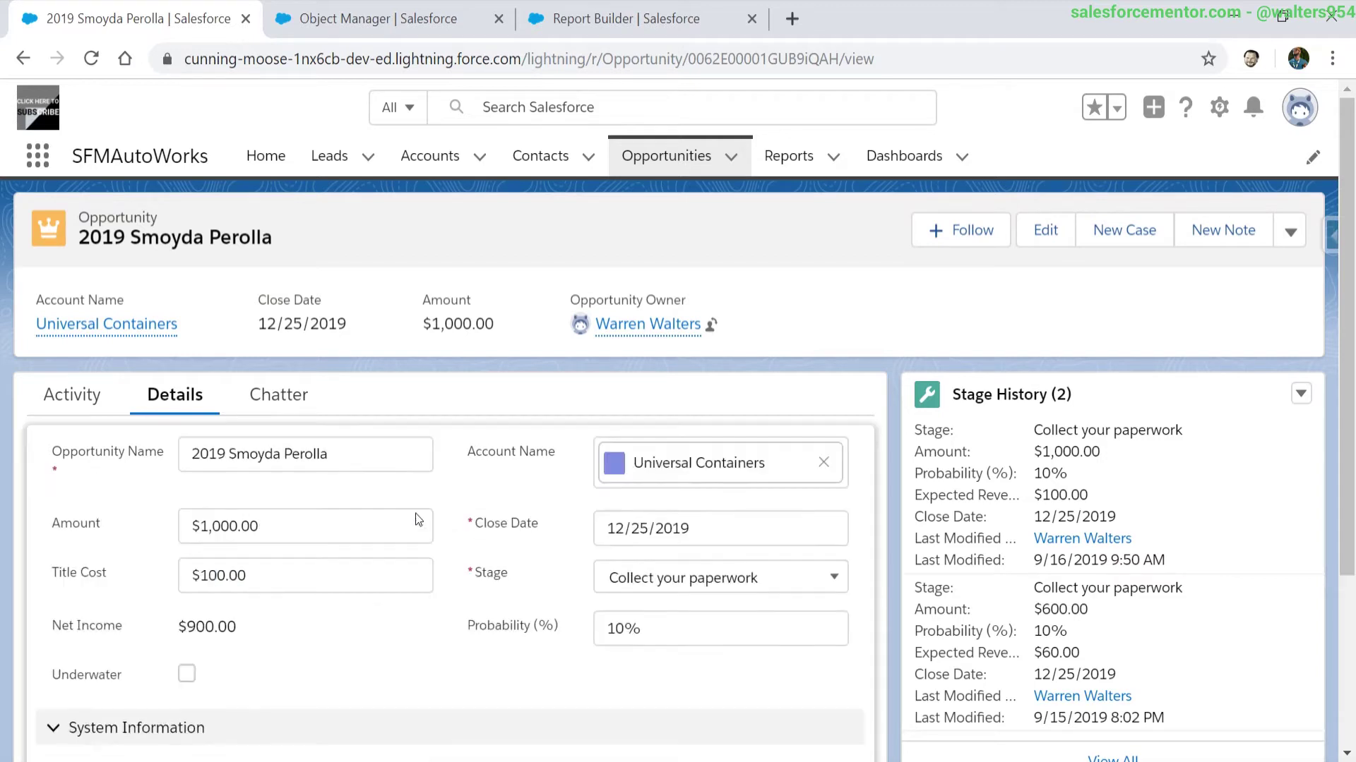
pyautogui.write('00')
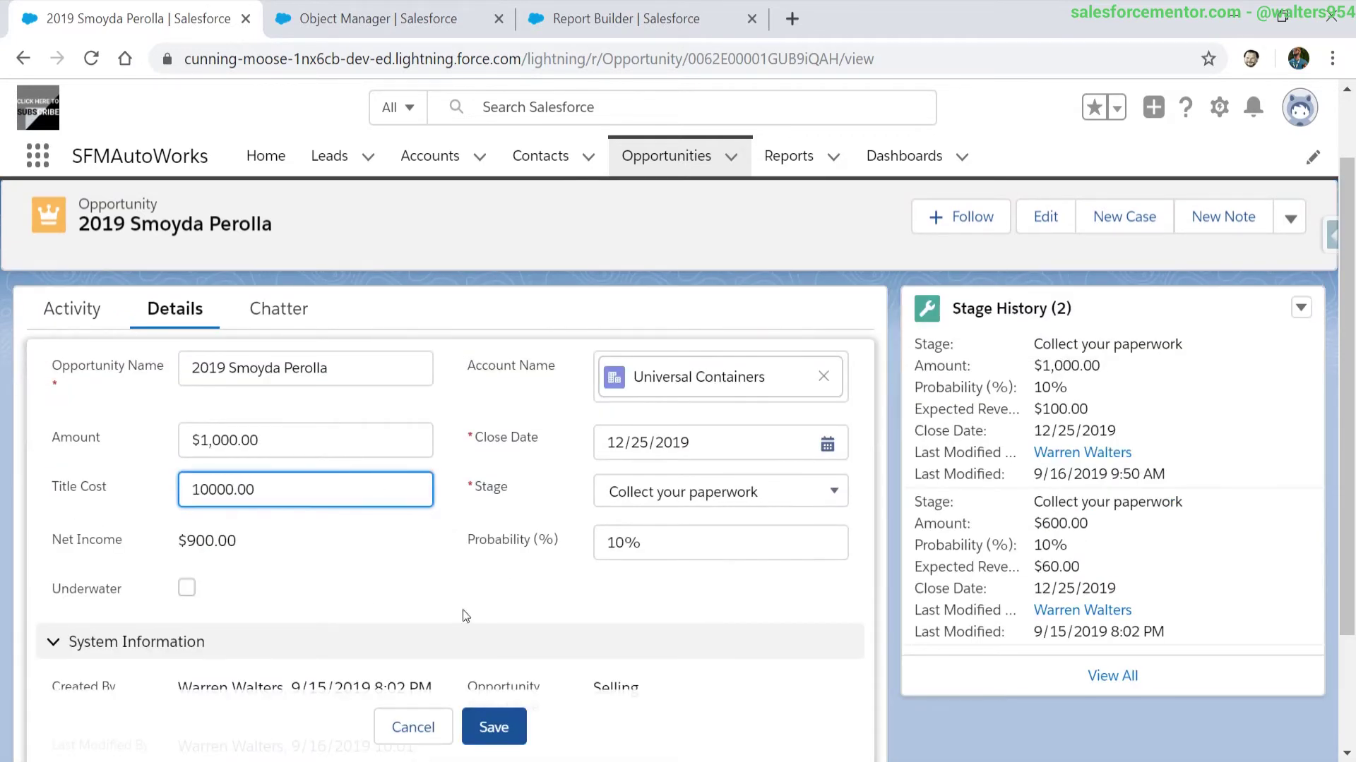
pyautogui.click(493, 727)
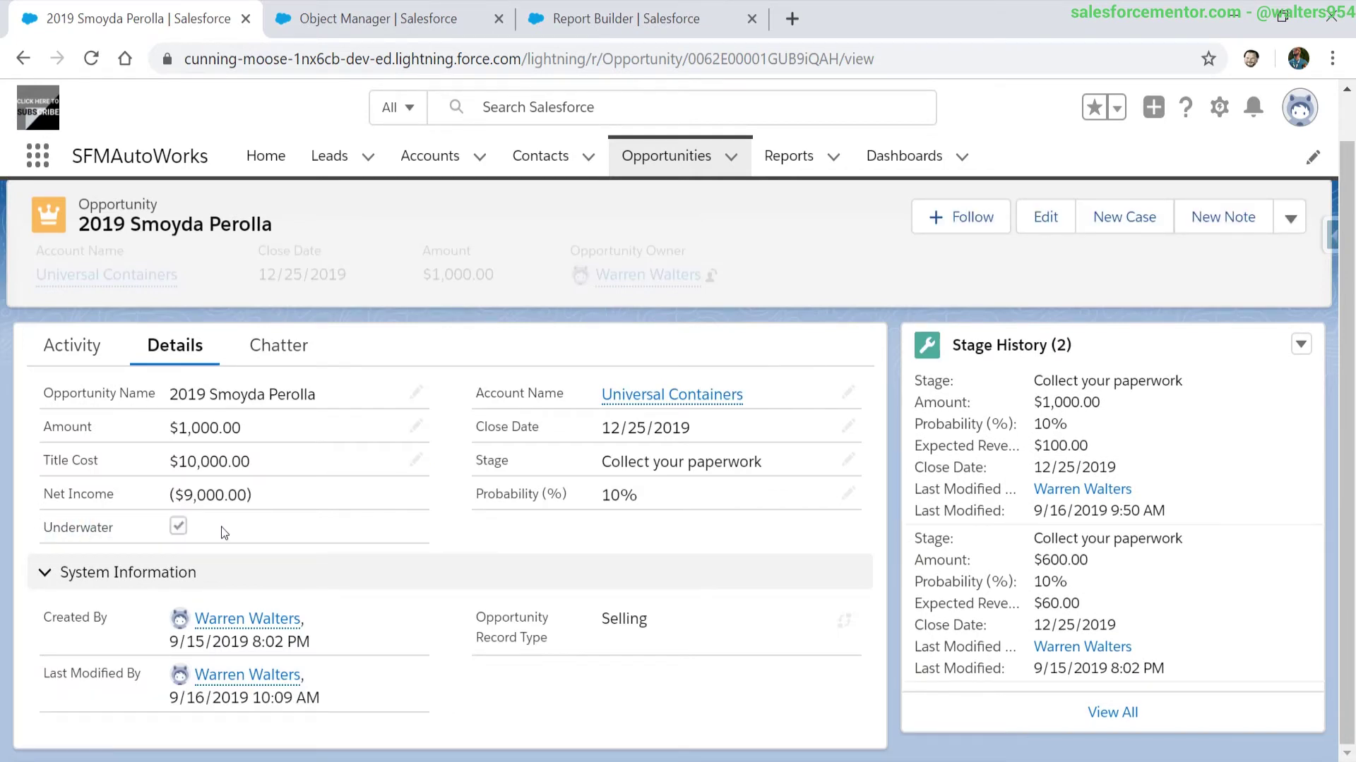
pyautogui.moveTo(179, 427); pyautogui.dragTo(256, 423)
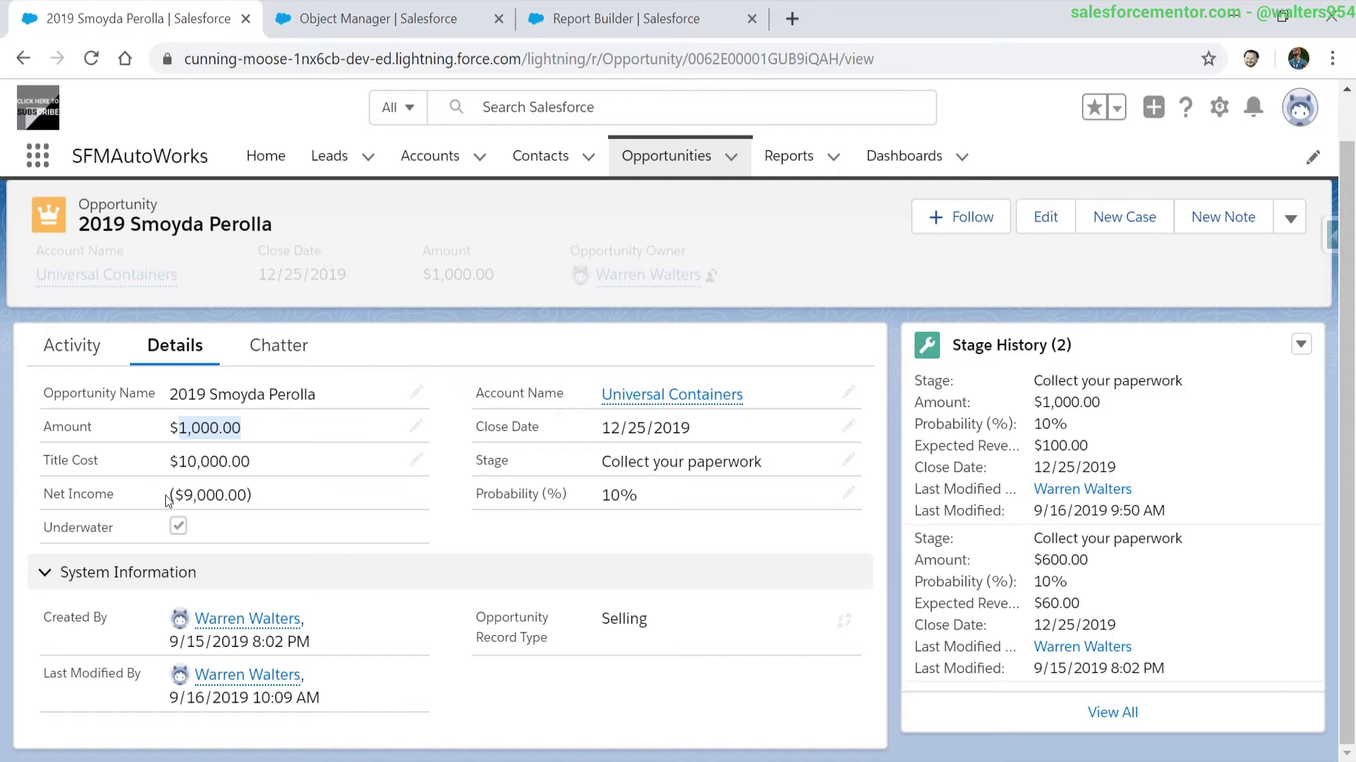
pyautogui.moveTo(168, 495); pyautogui.dragTo(277, 493)
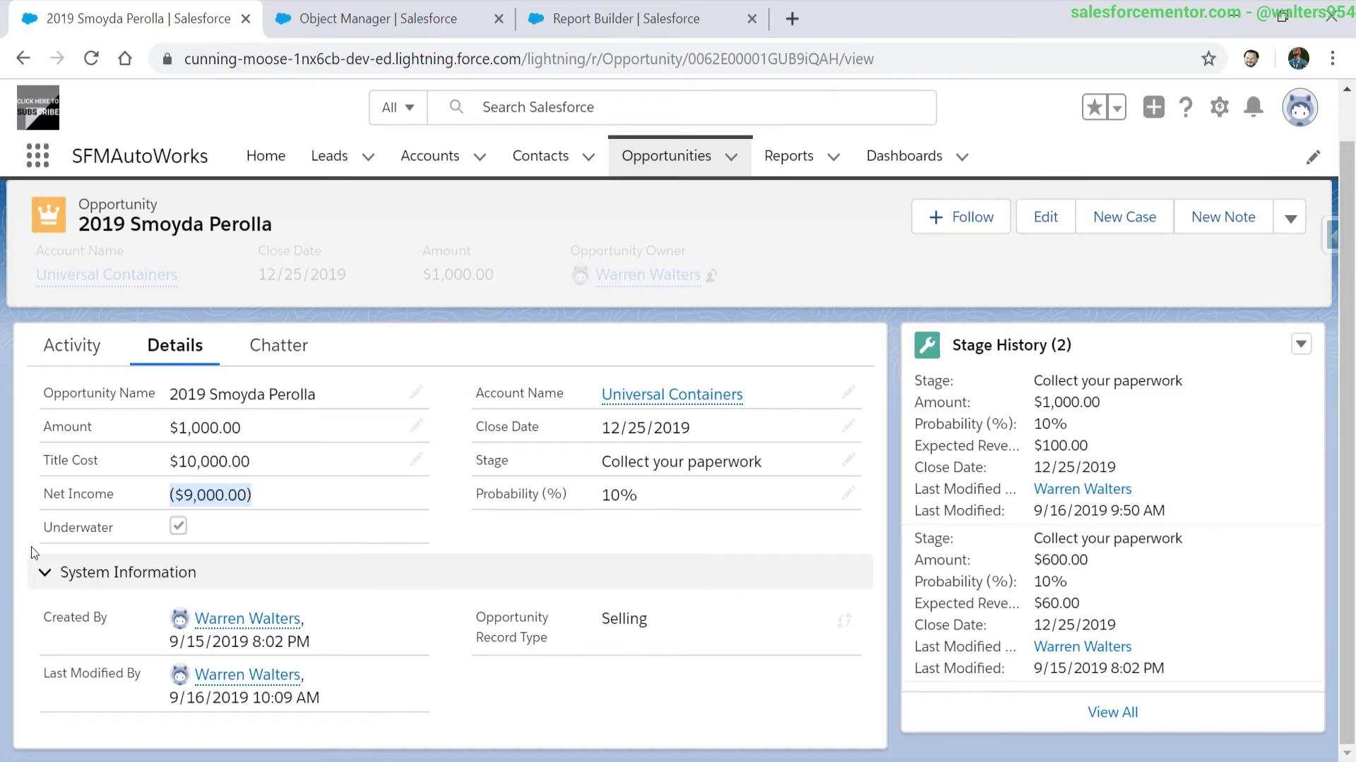
pyautogui.click(708, 13)
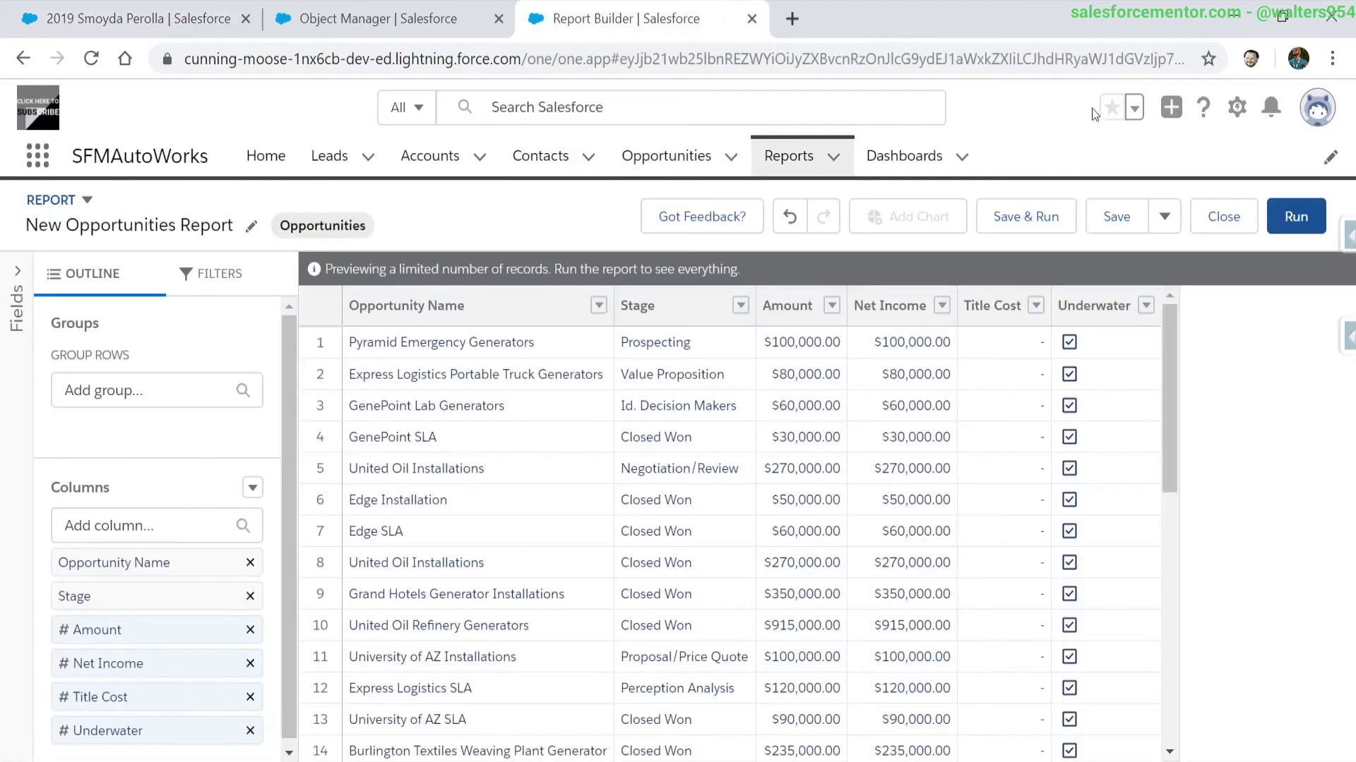
pyautogui.click(1295, 217)
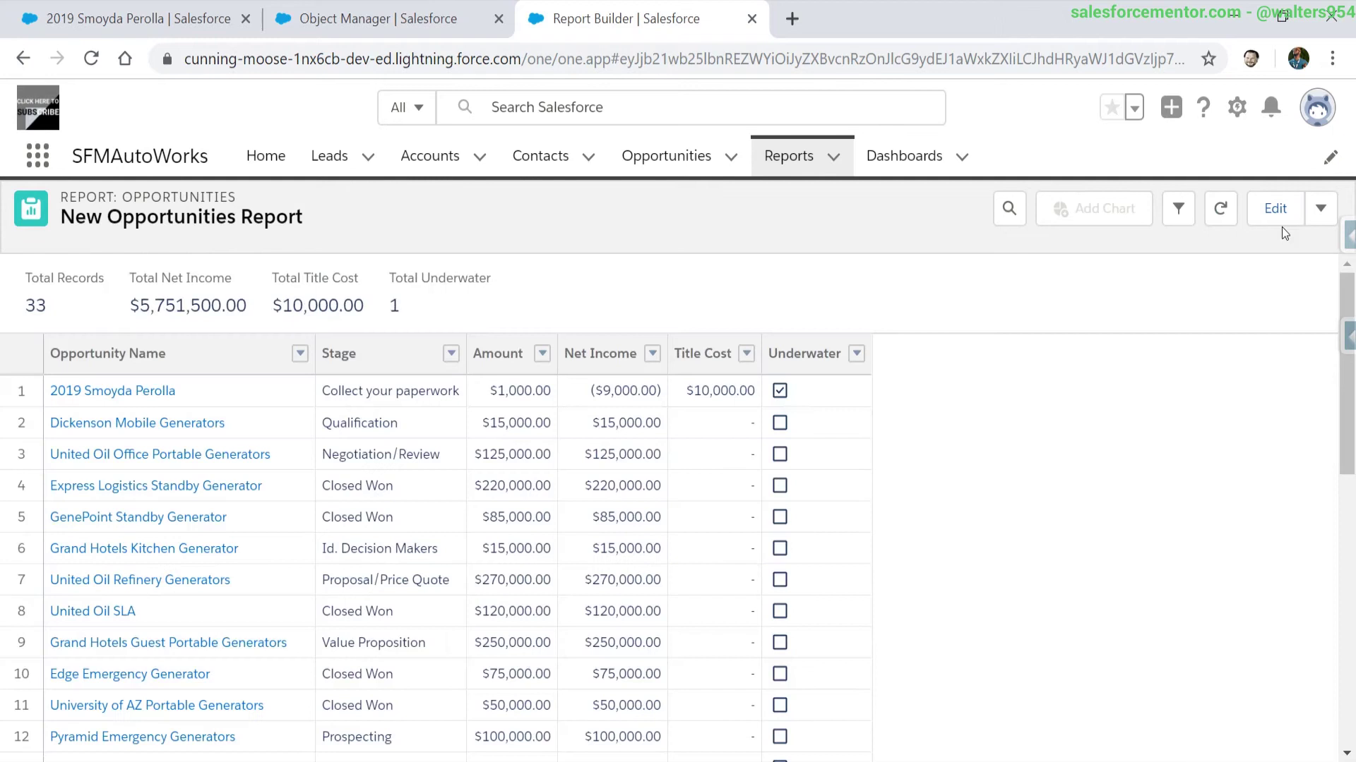
pyautogui.moveTo(498, 390); pyautogui.dragTo(786, 430)
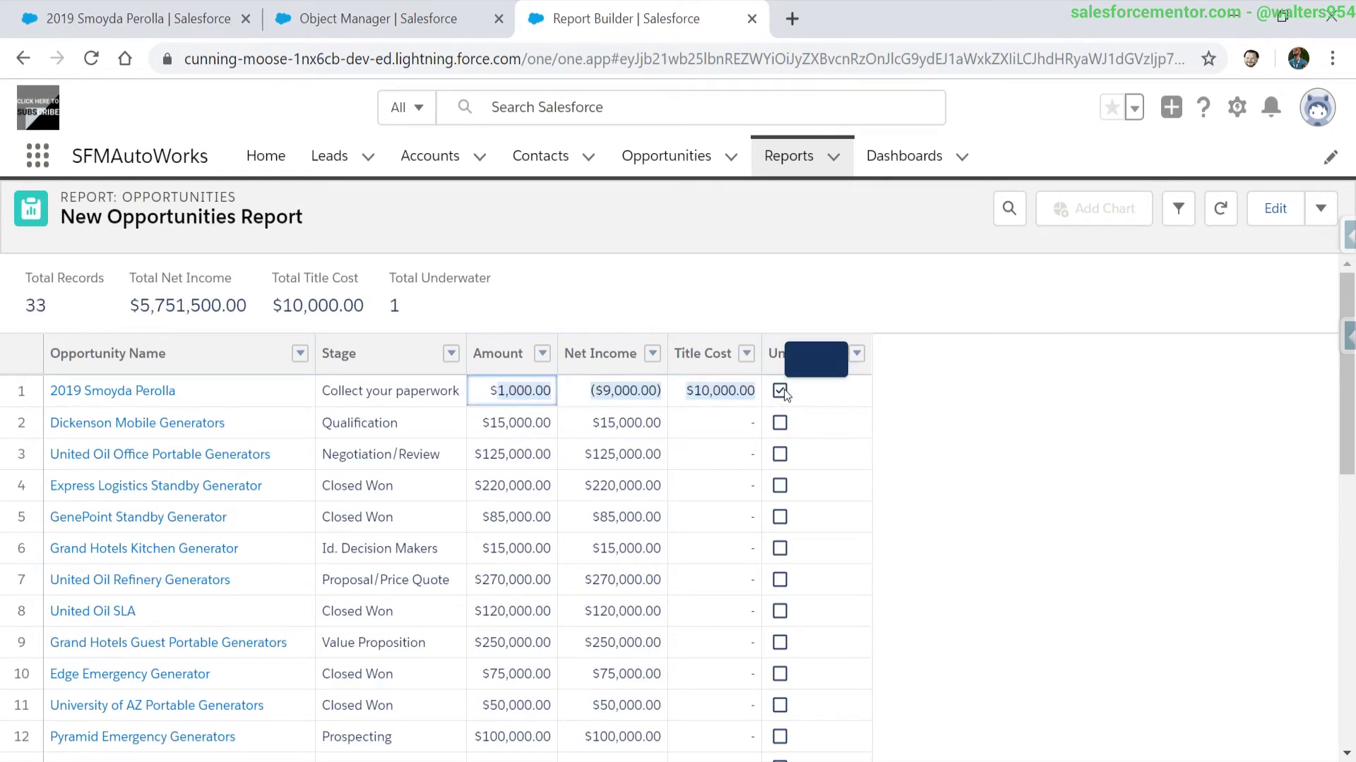
pyautogui.scroll(-10, 830, 468)
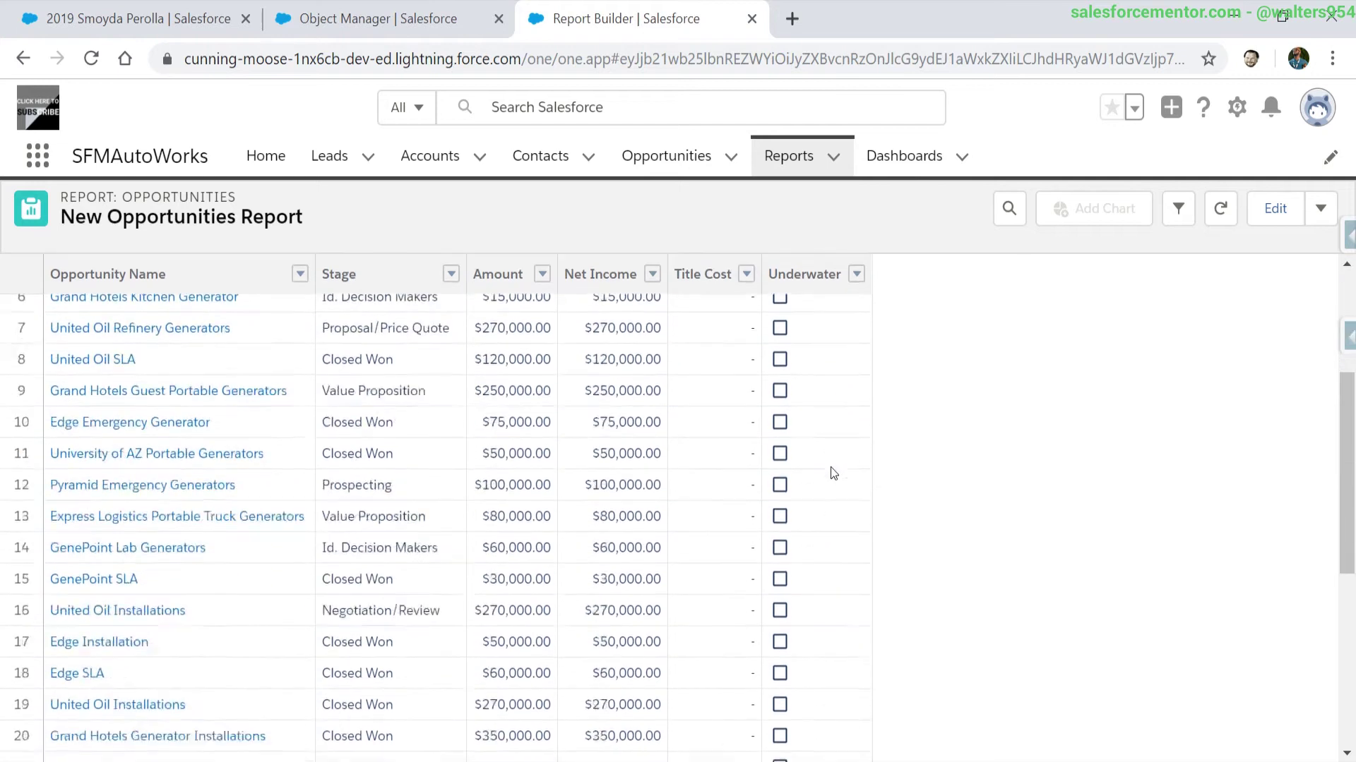
pyautogui.scroll(10, 820, 455)
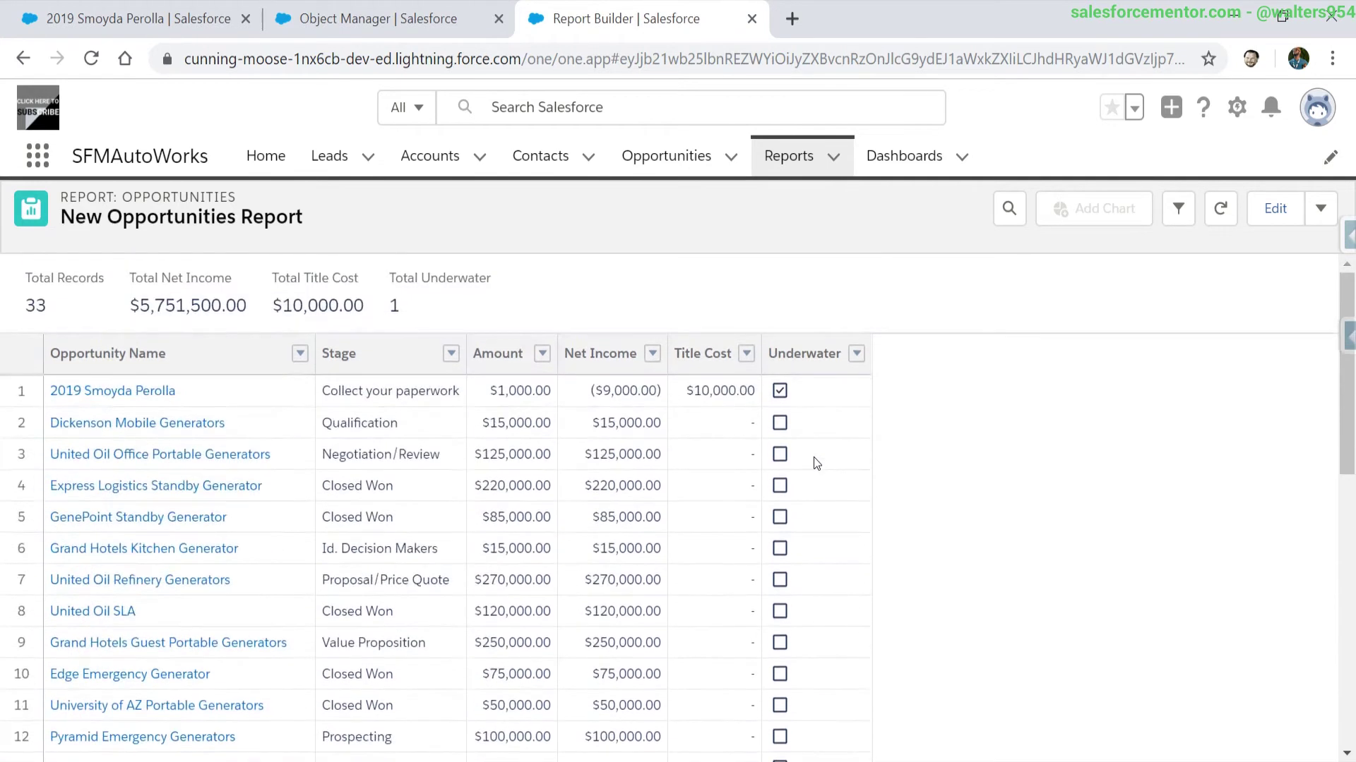
pyautogui.moveTo(586, 393); pyautogui.dragTo(668, 398)
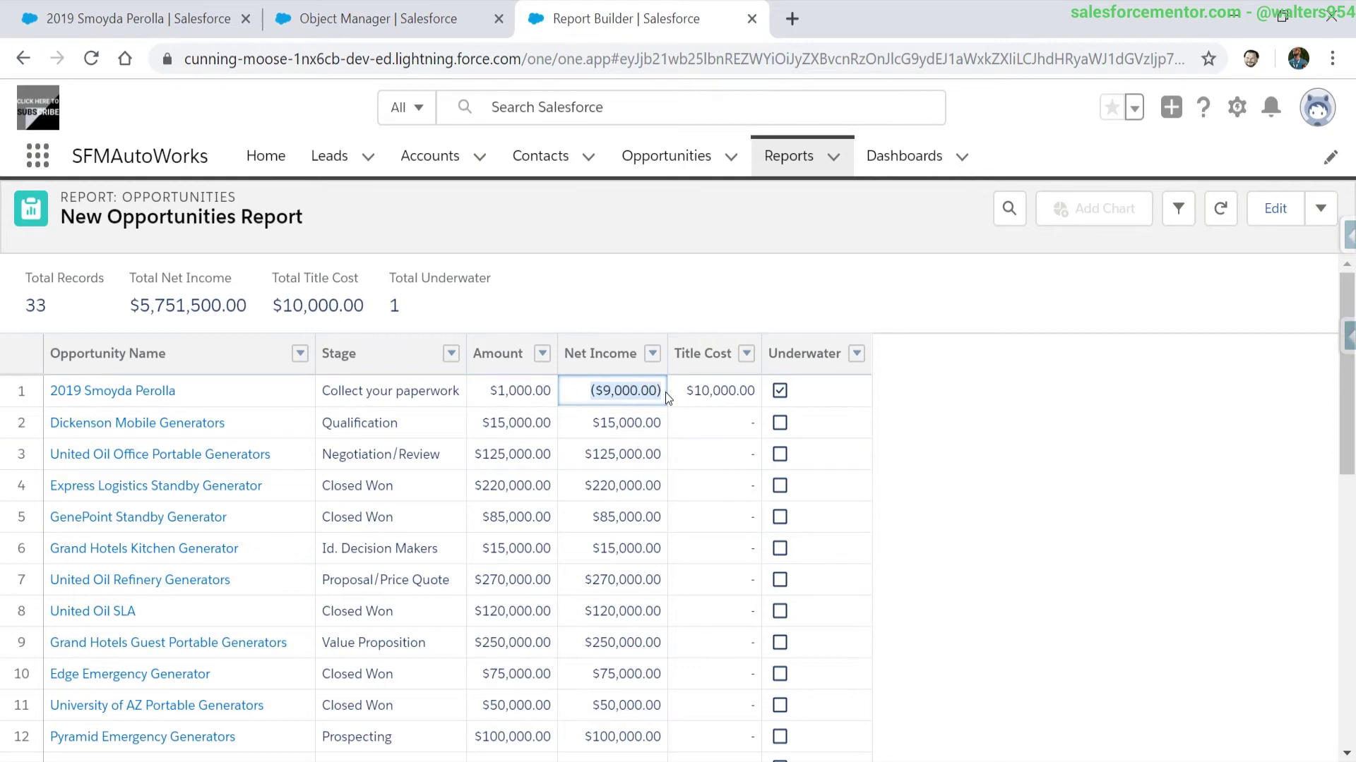
# Replace (Amount - Title_Cost__c) with Net_Income__c so the formula reads Net_Income__c < 0
pyautogui.click(379, 16)
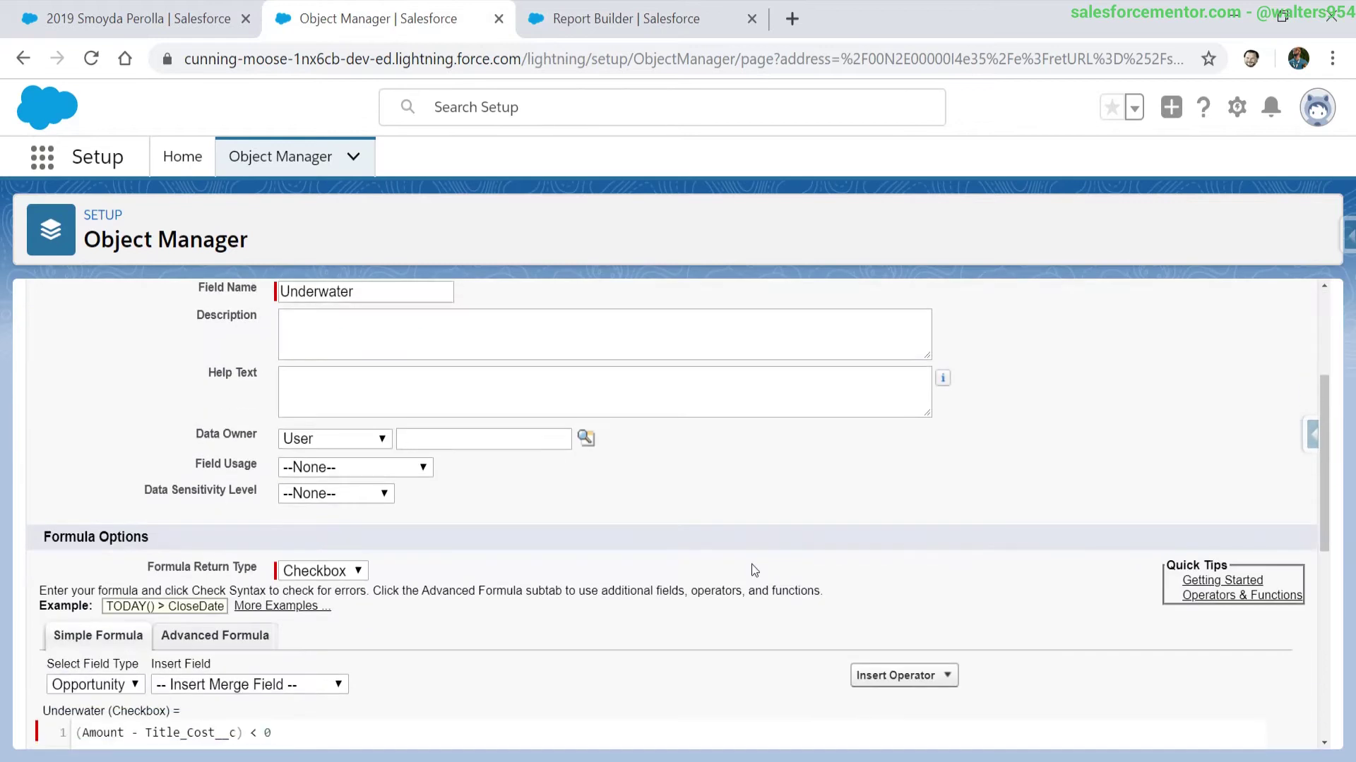
pyautogui.scroll(-3, 751, 570)
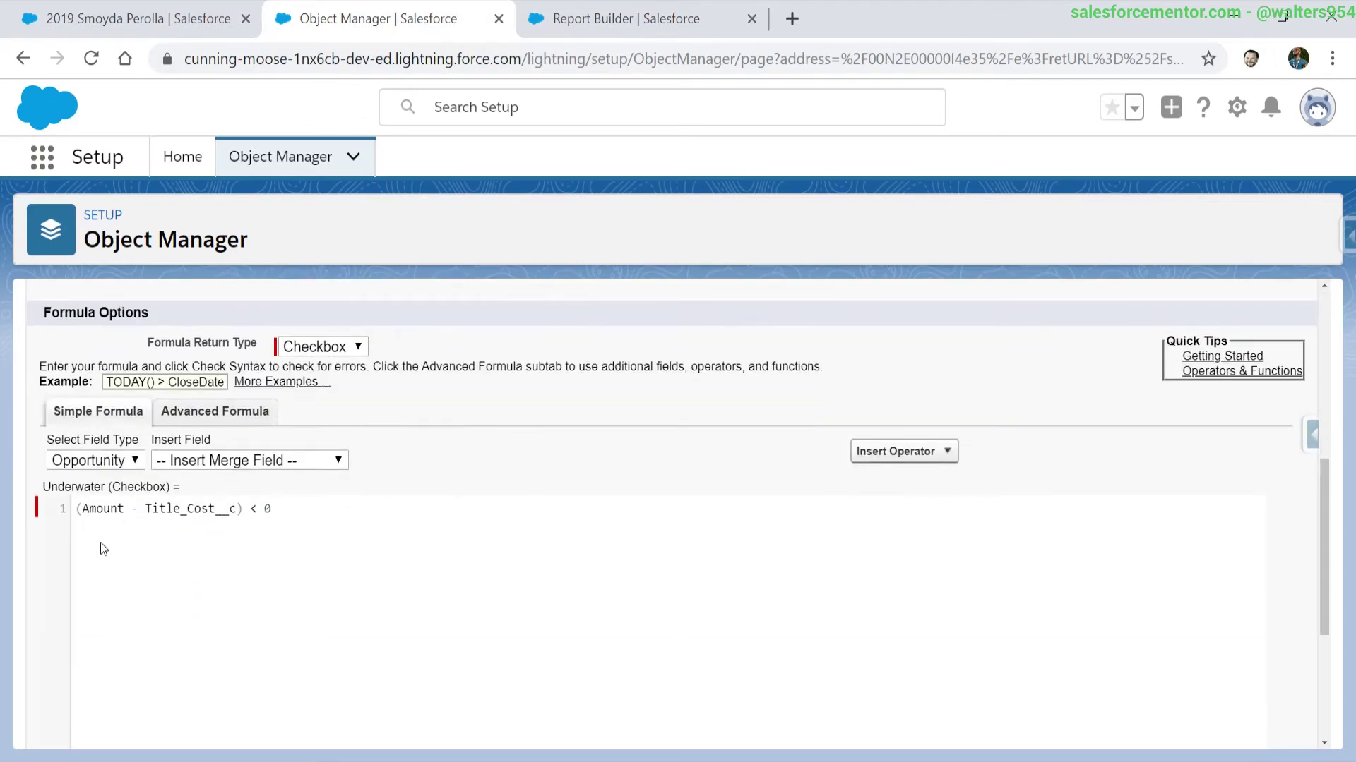
pyautogui.doubleClick(242, 508)
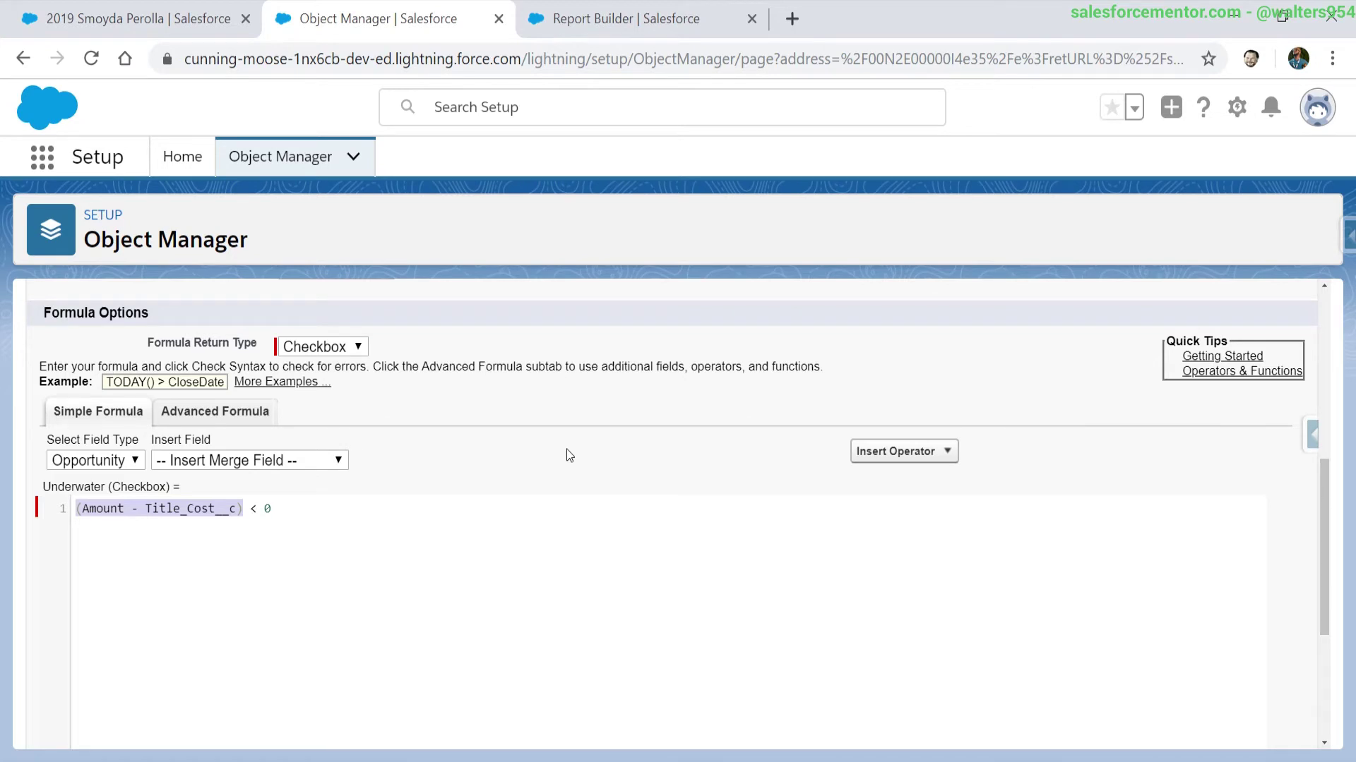
pyautogui.press('BackSpace')
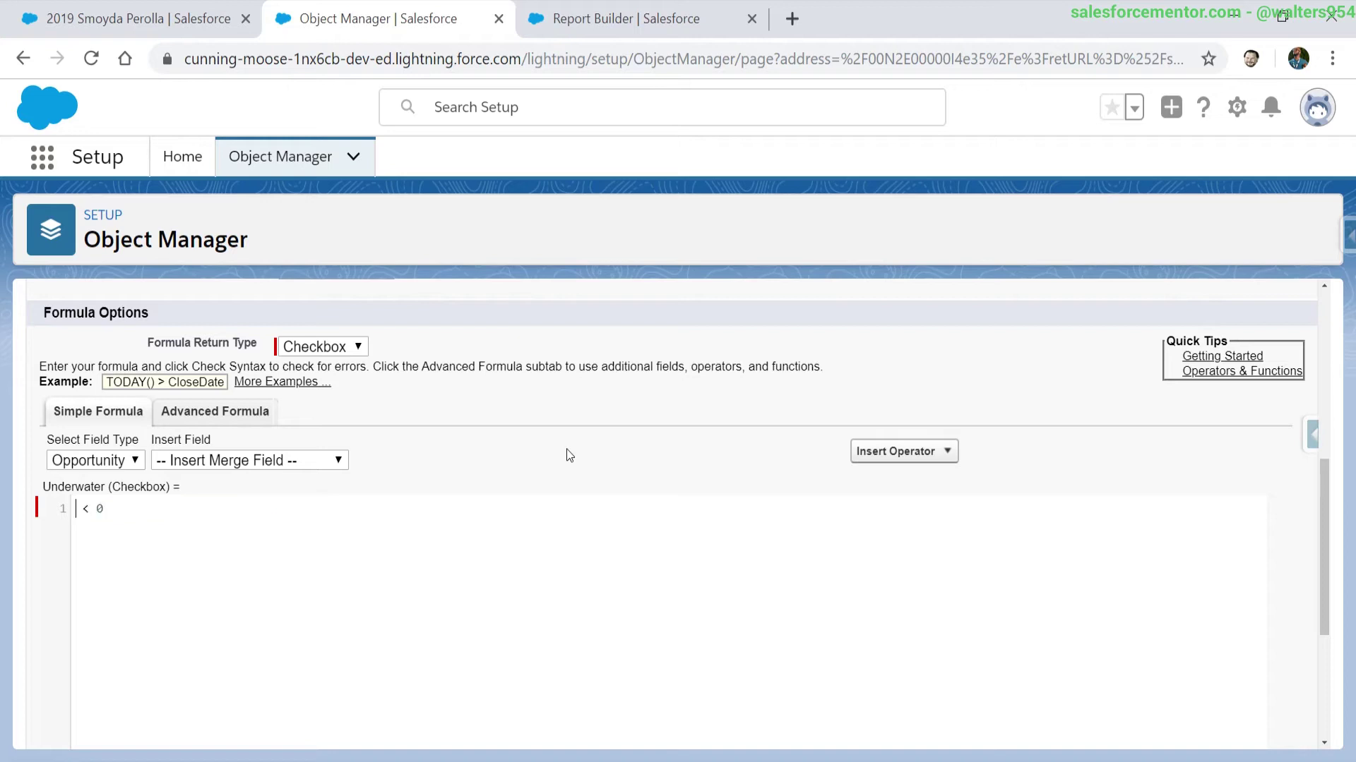
pyautogui.write('Net_Income__c')
pyautogui.click(186, 554)
pyautogui.scroll(-5, 178, 566)
pyautogui.scroll(5, 101, 603)
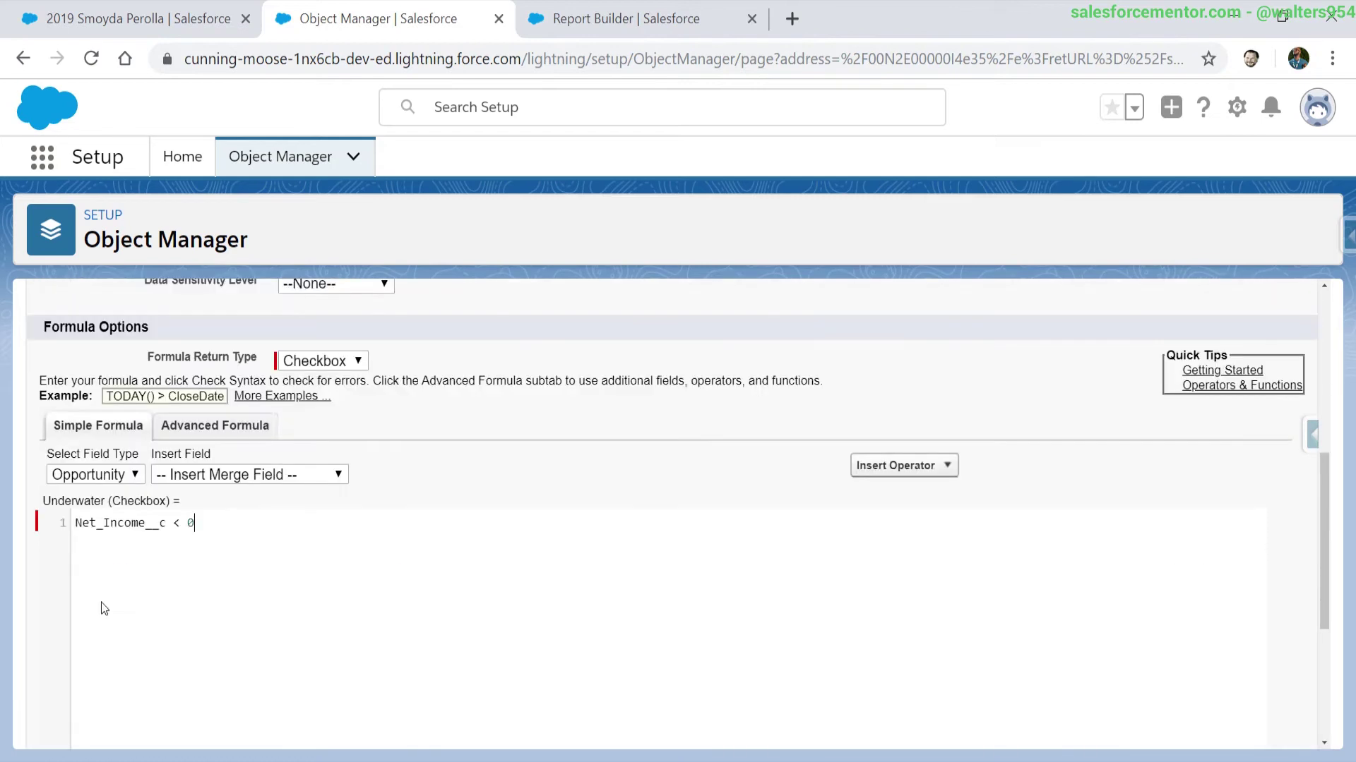
pyautogui.scroll(-5, 101, 603)
# Check the formula syntax, quick save the Underwater field, and return to the record
pyautogui.click(92, 599)
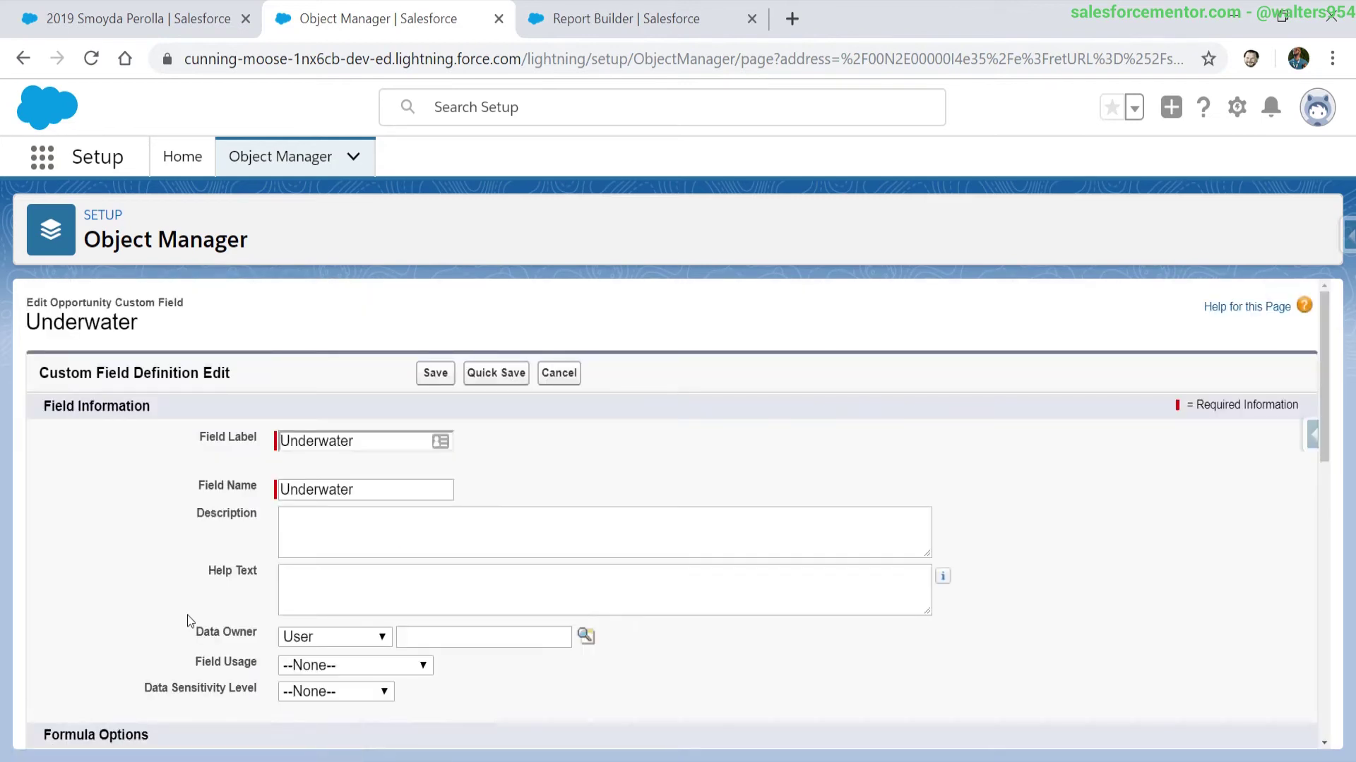
pyautogui.scroll(-10, 188, 615)
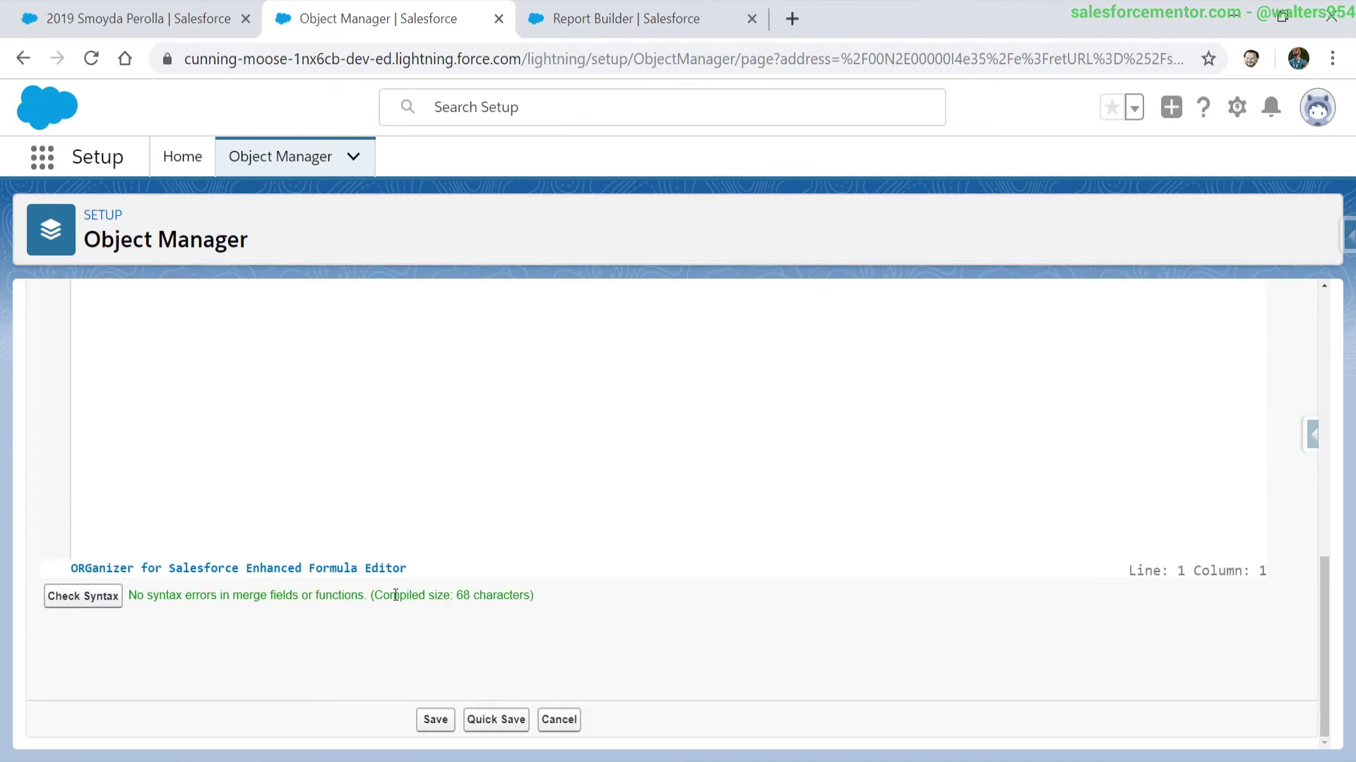
pyautogui.click(496, 719)
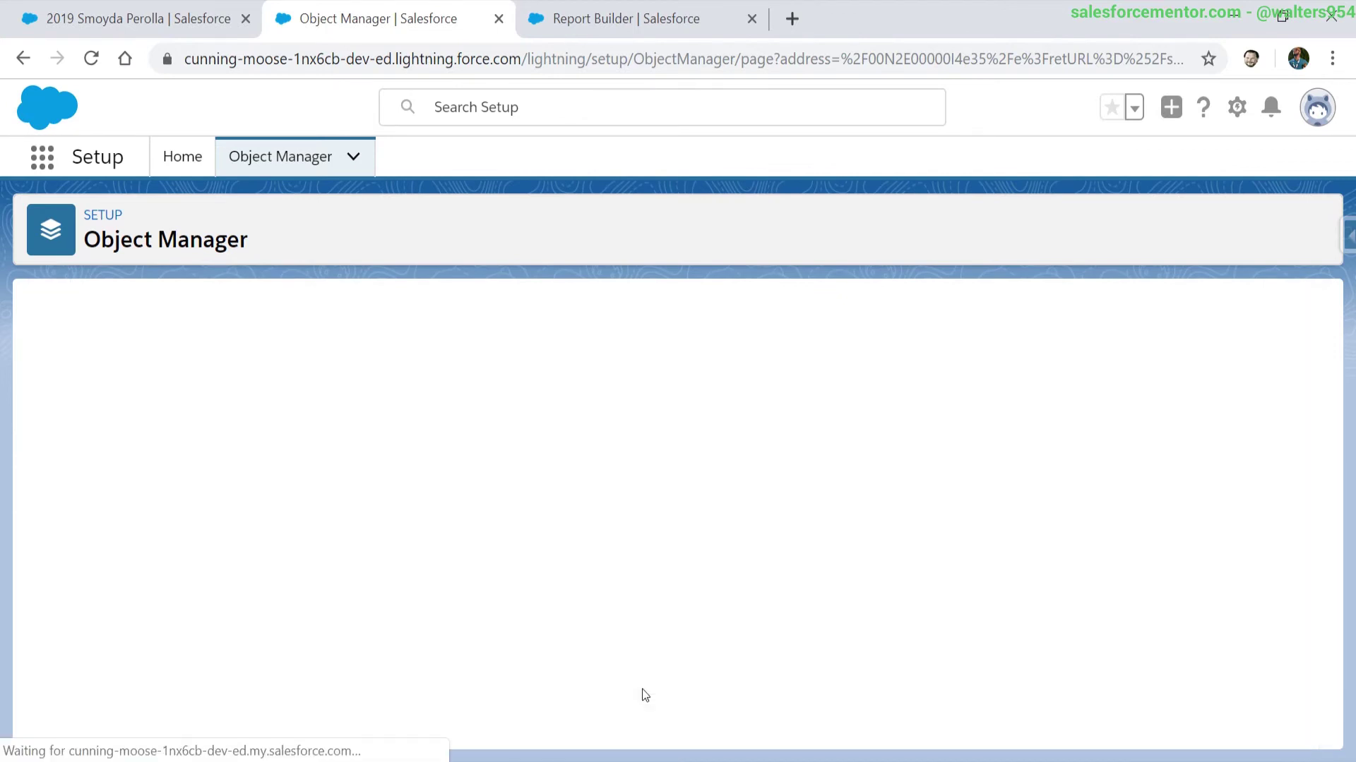
pyautogui.click(127, 18)
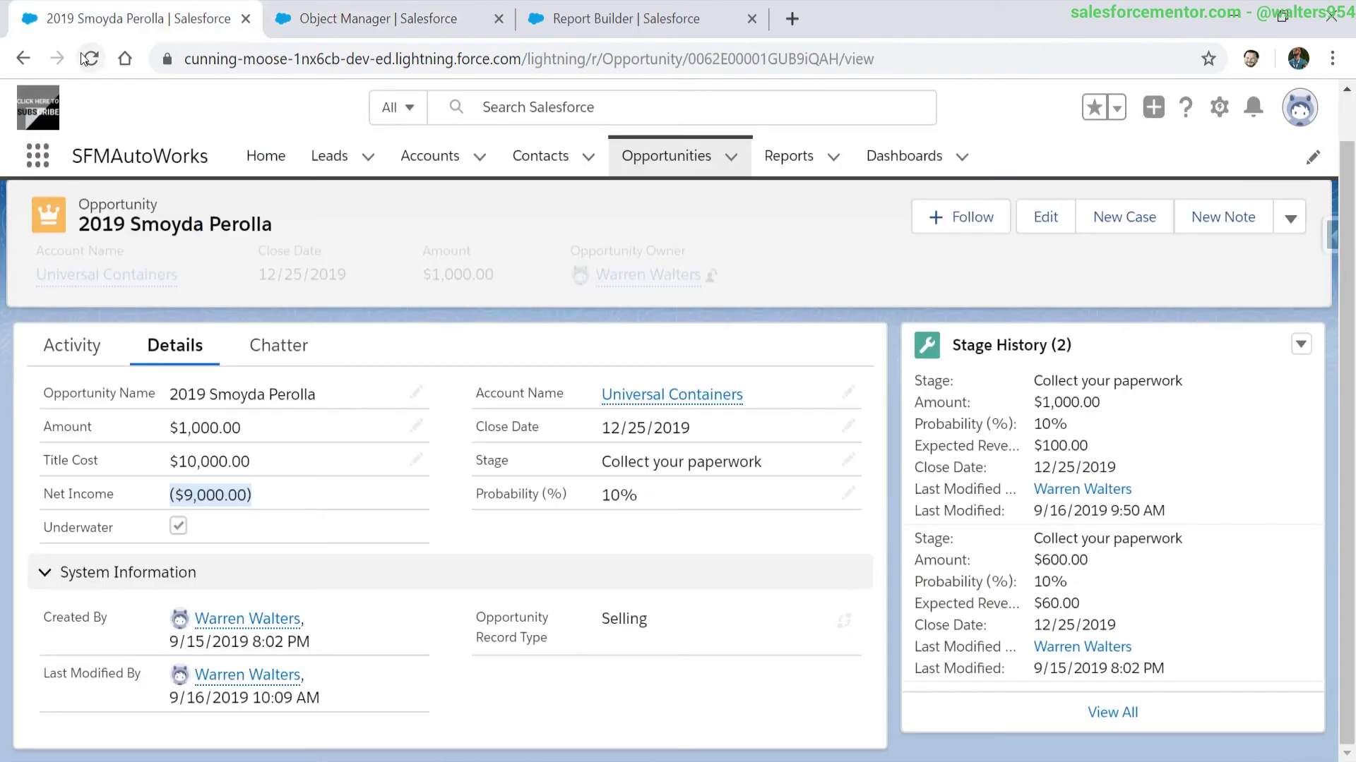
# Reload 2019 Smoyda Perolla and review Net Income ($9,000.00) and the formula return type descriptions
pyautogui.click(87, 56)
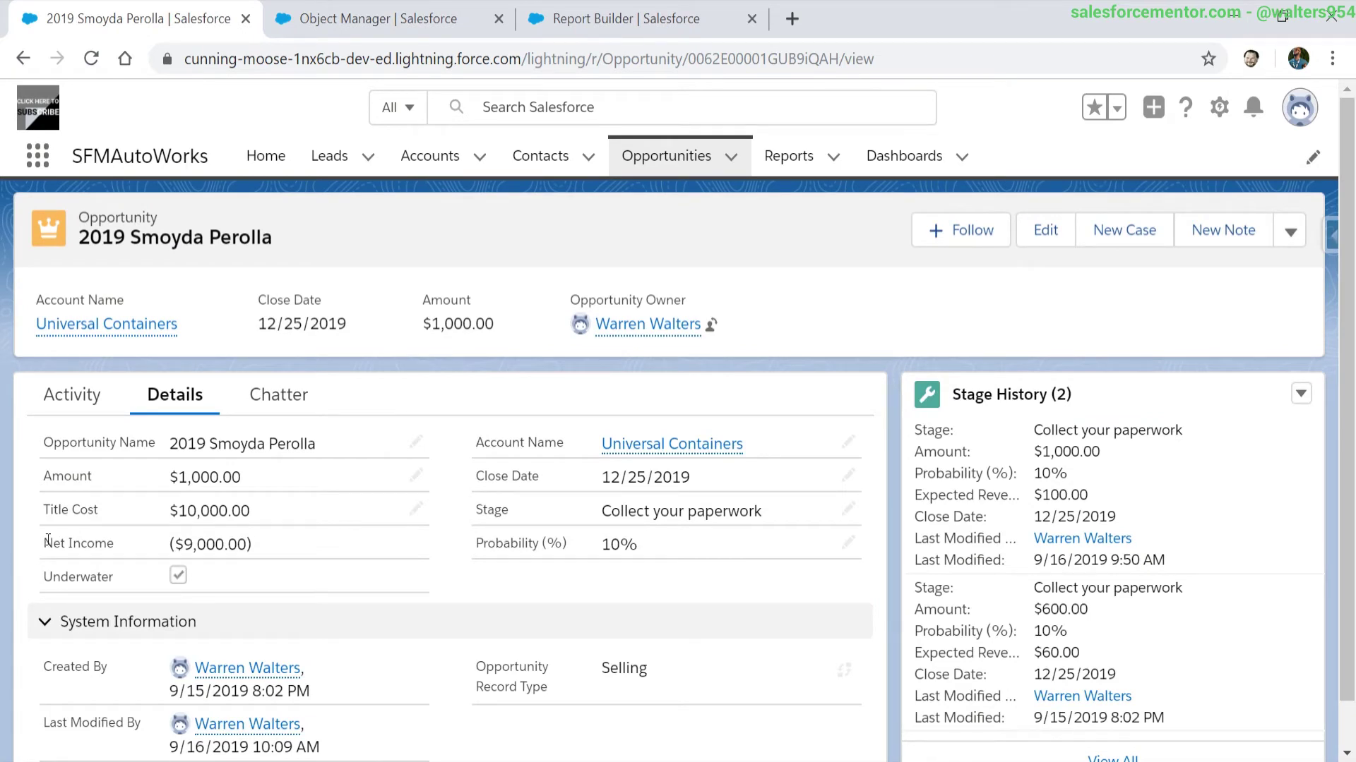
pyautogui.moveTo(41, 550); pyautogui.dragTo(110, 556)
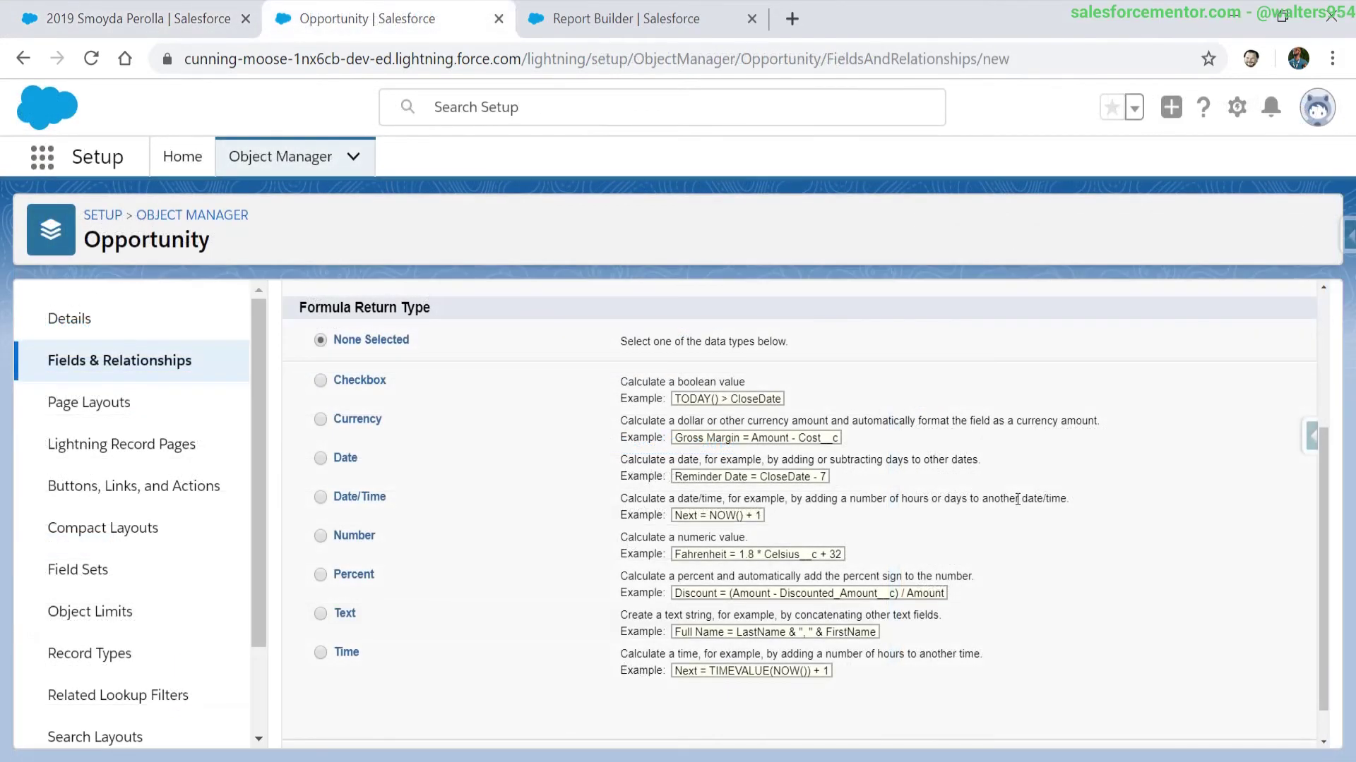
pyautogui.moveTo(986, 471); pyautogui.dragTo(333, 466)
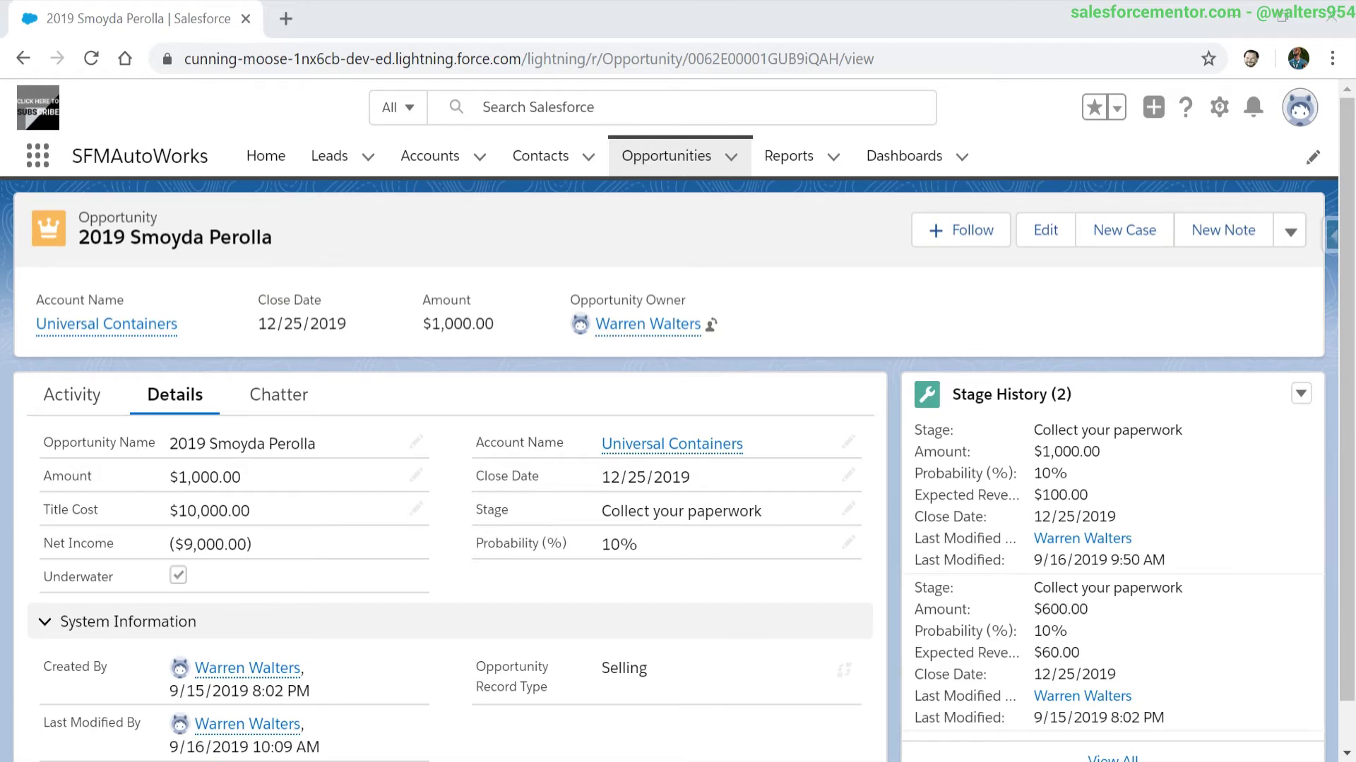
# From Setup, start a new Formula-type custom field in the Opportunity Fields & Relationships
pyautogui.click(1218, 107)
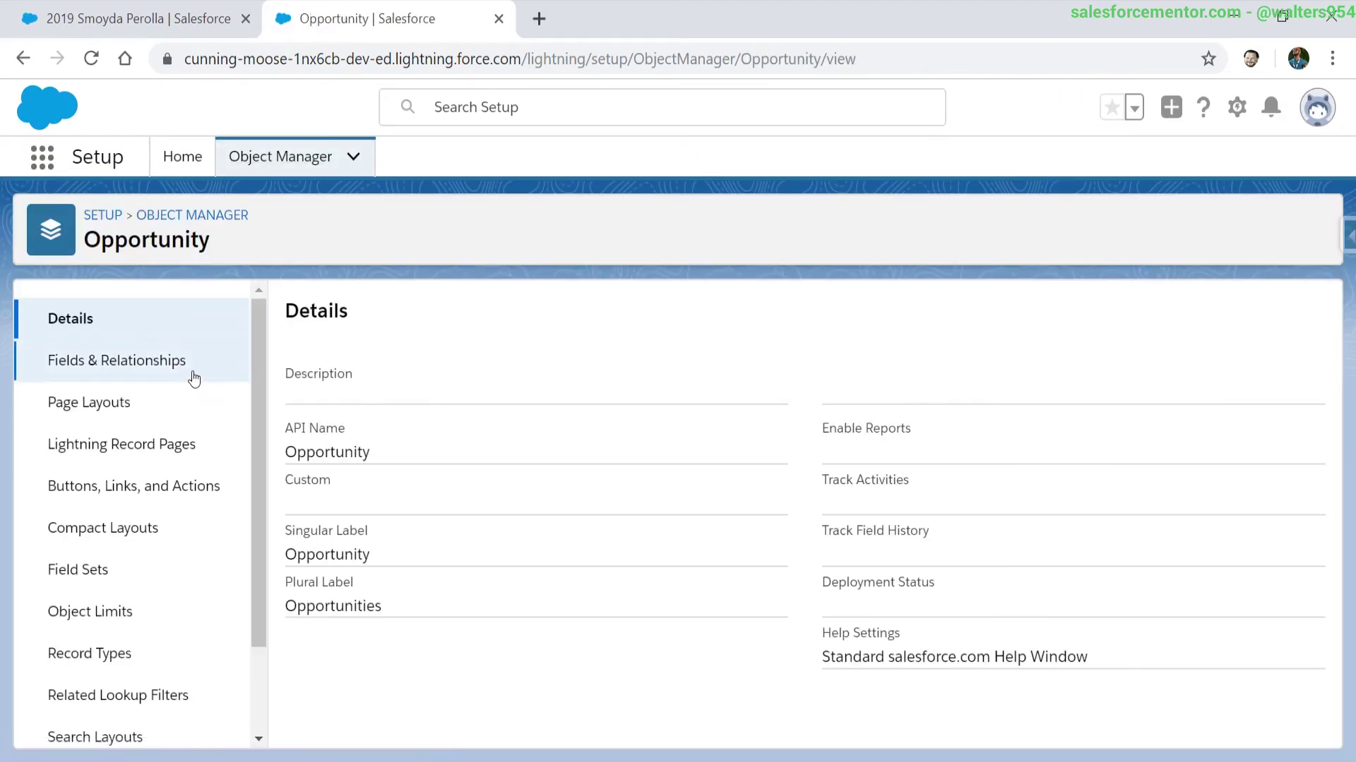
pyautogui.click(188, 376)
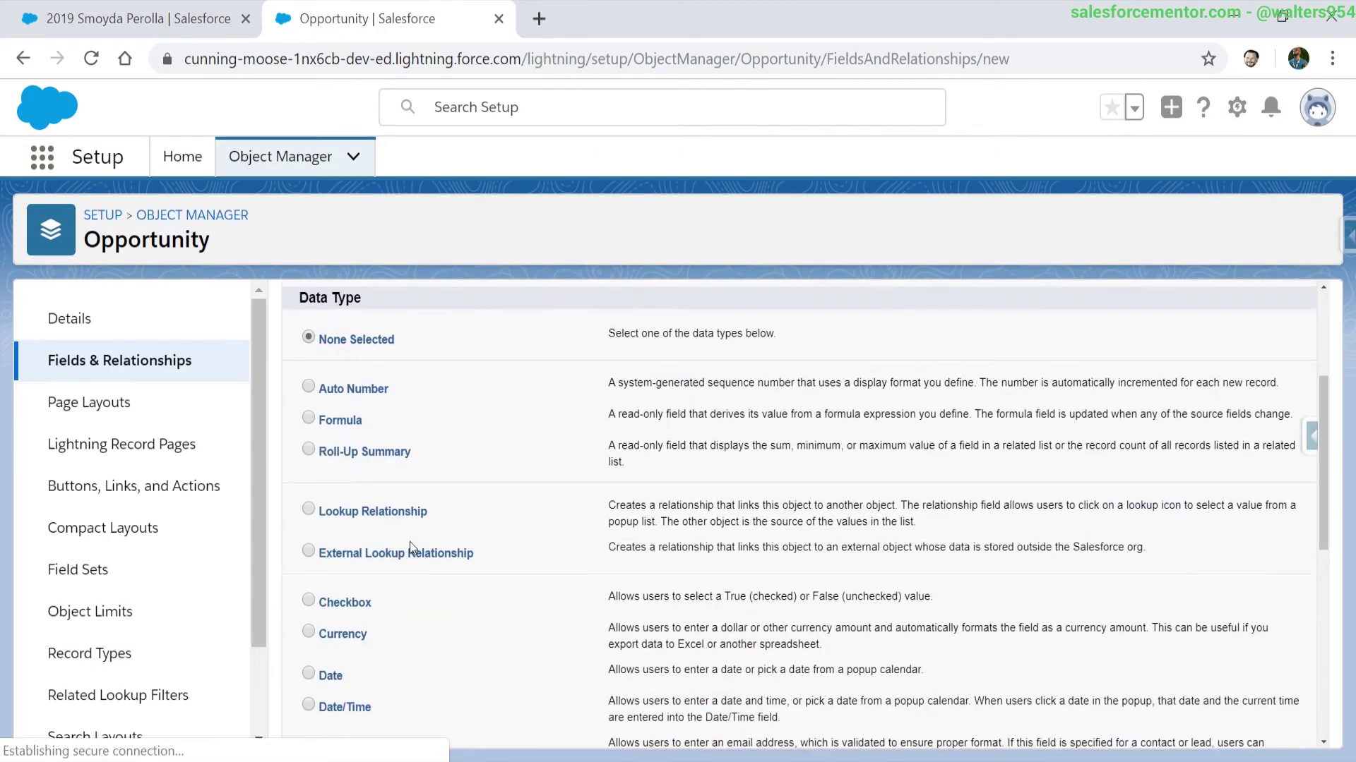
pyautogui.click(309, 471)
pyautogui.scroll(3, 838, 495)
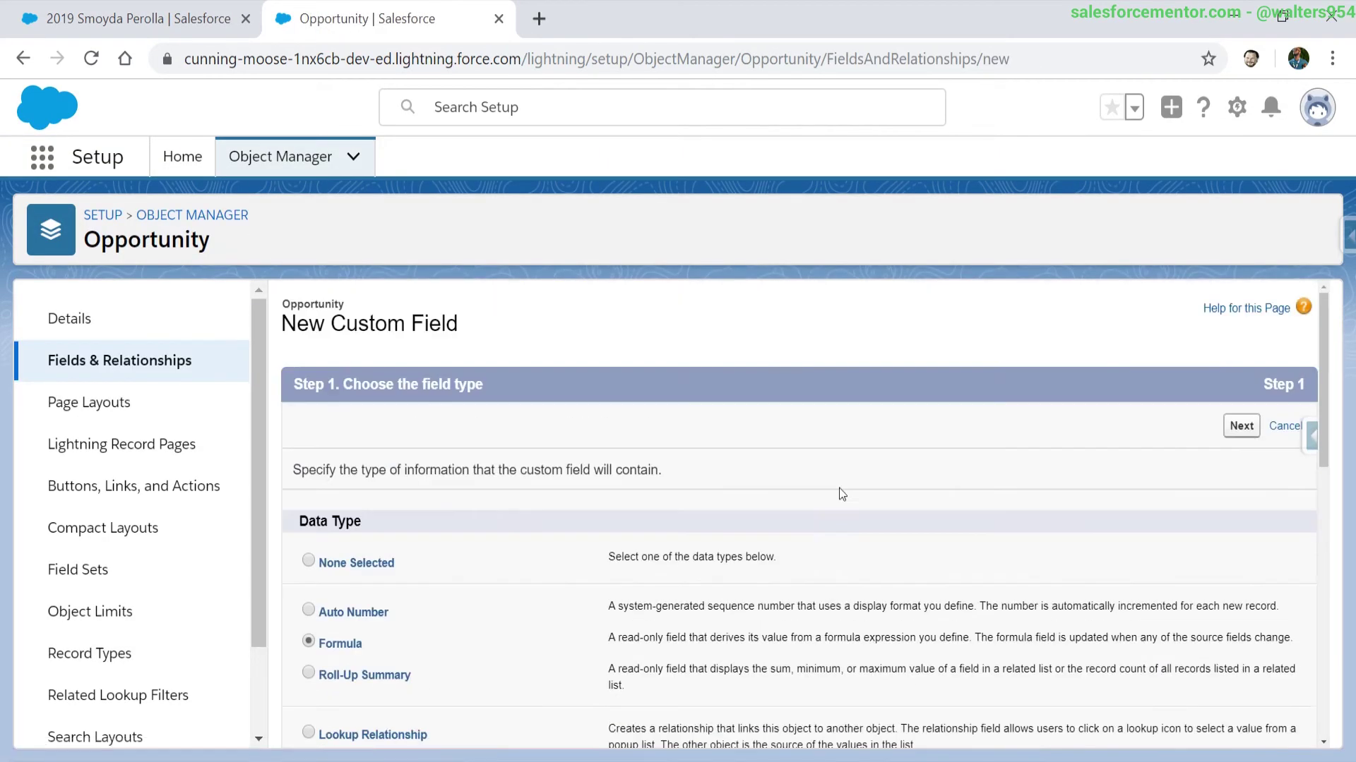
pyautogui.click(1244, 428)
# Label the field '30days to close' and choose Date as its formula return type
pyautogui.write('30')
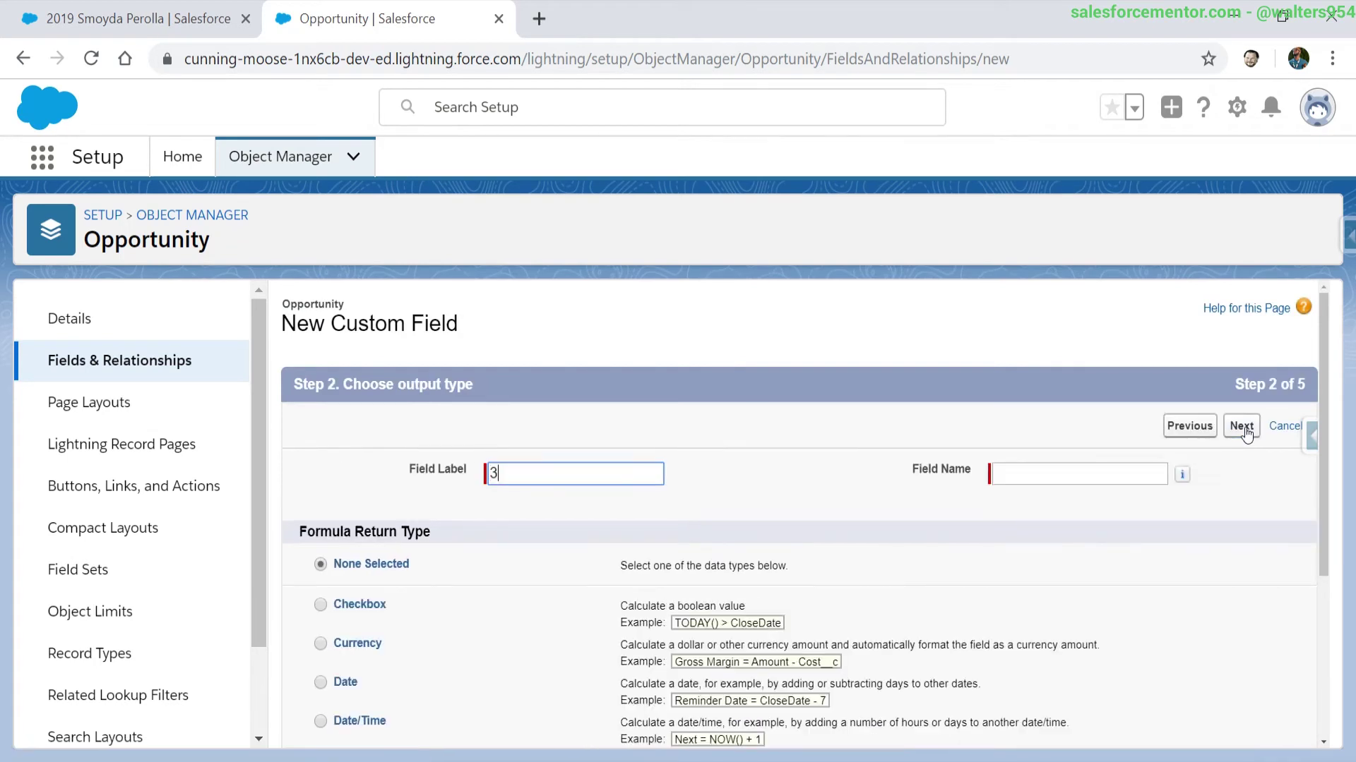
pyautogui.write('days to close')
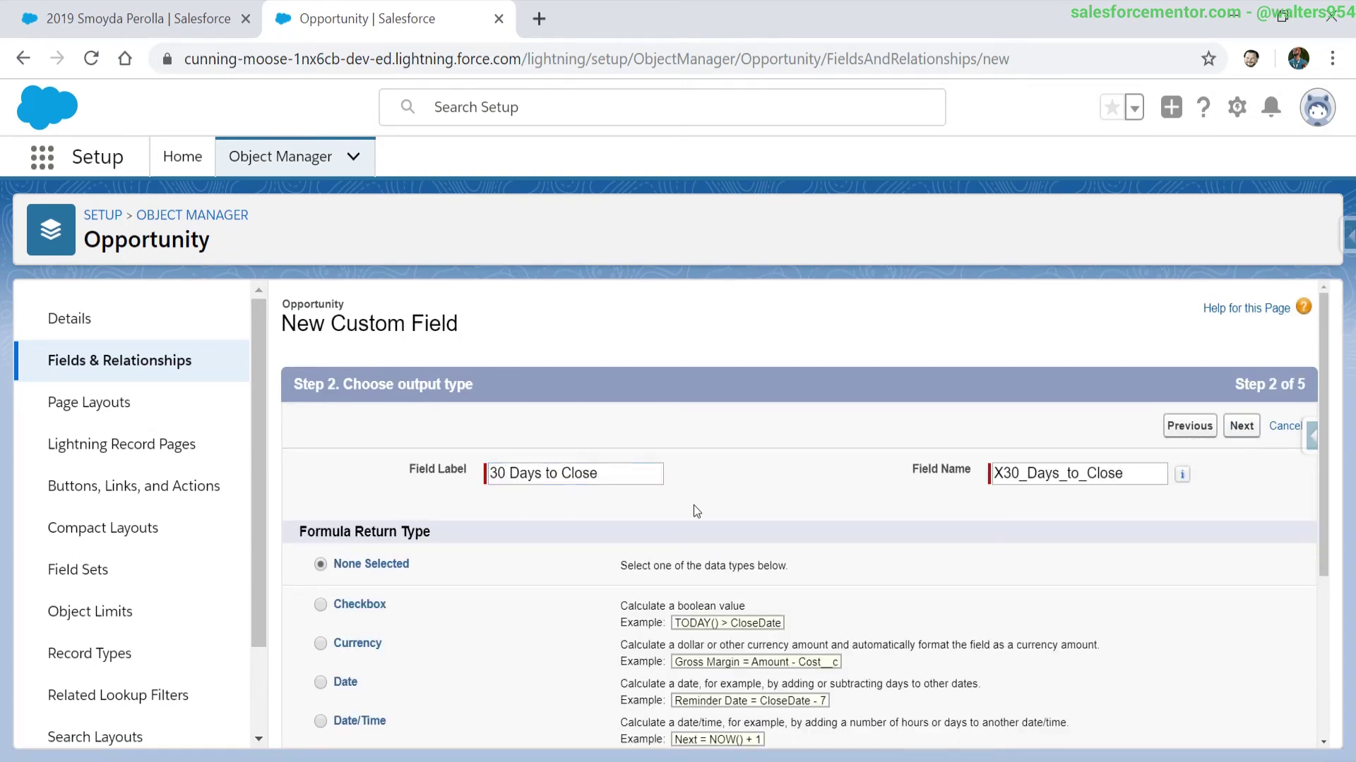
pyautogui.scroll(-2, 586, 604)
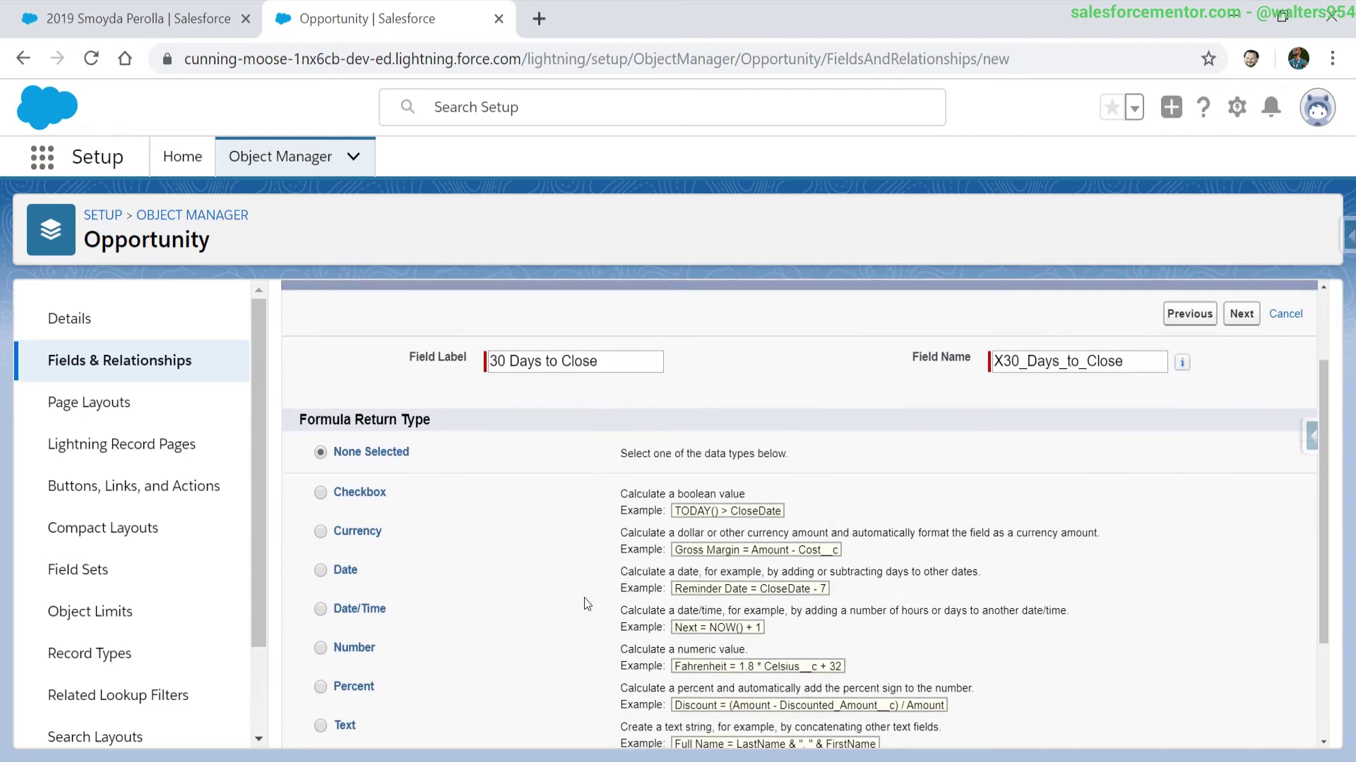
pyautogui.moveTo(621, 570); pyautogui.dragTo(847, 595)
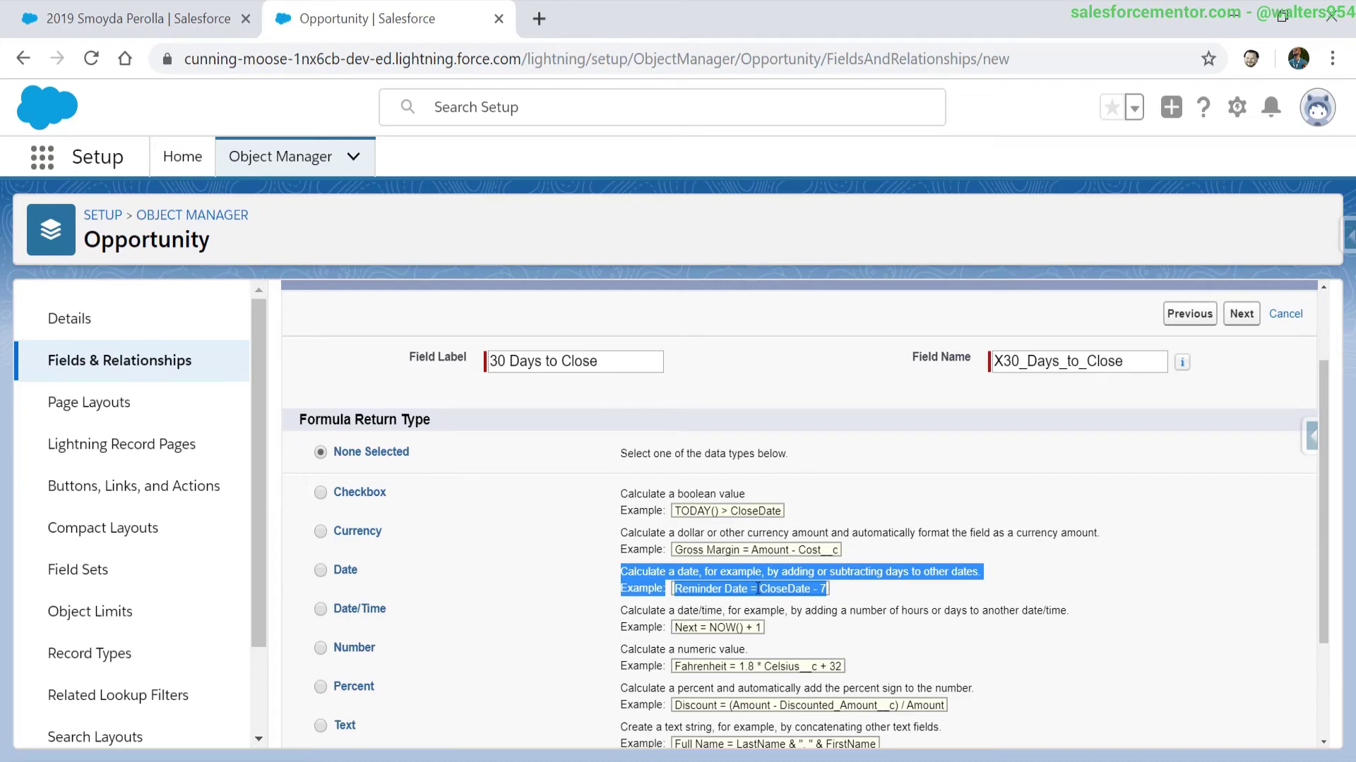
pyautogui.click(345, 569)
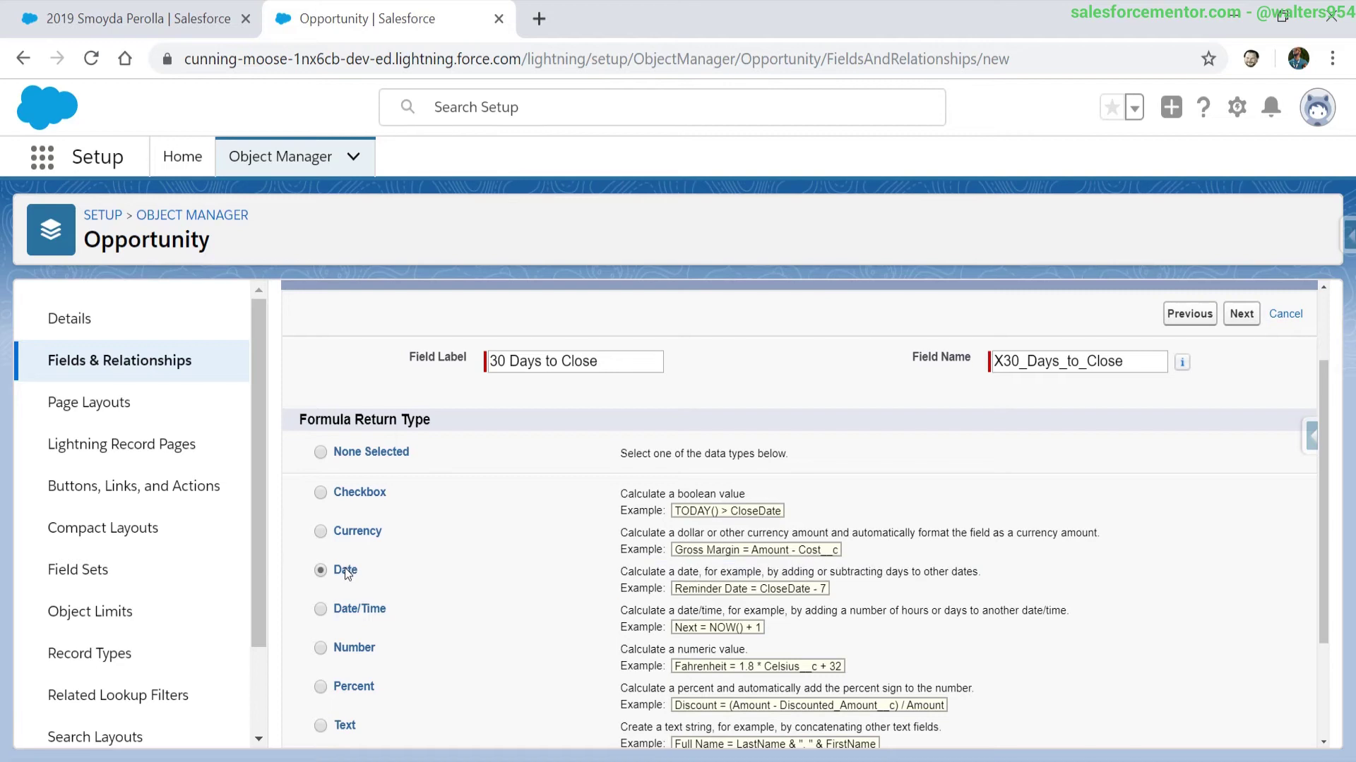
pyautogui.click(1241, 314)
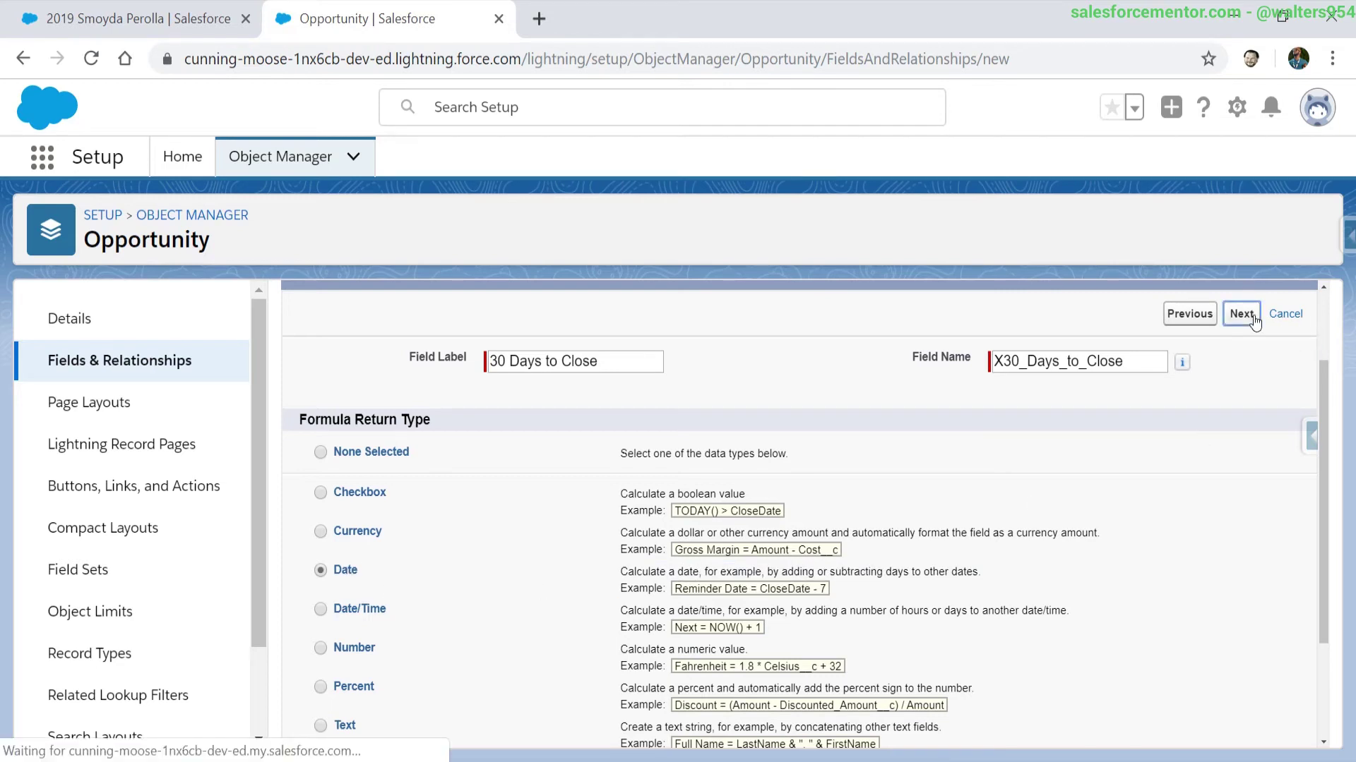
pyautogui.scroll(-2, 986, 442)
pyautogui.scroll(-1, 963, 438)
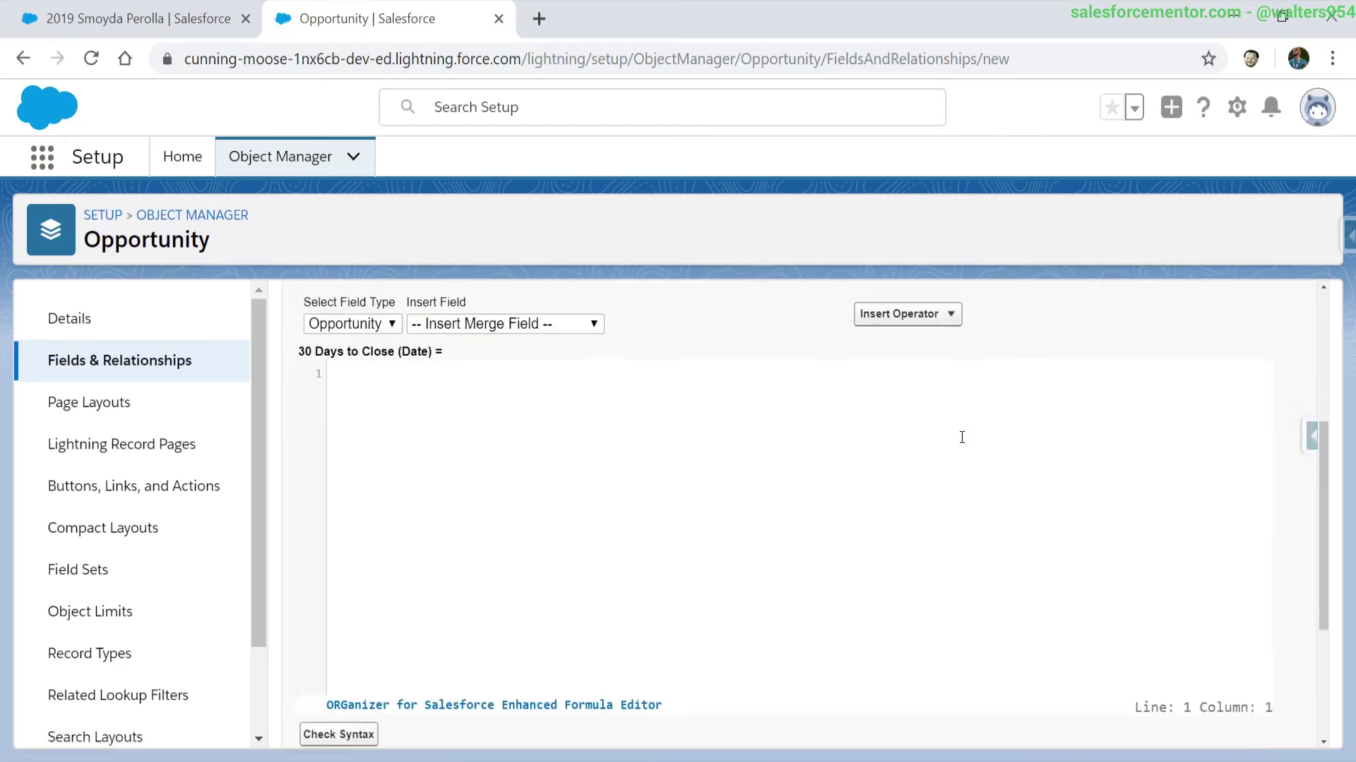
pyautogui.scroll(1, 962, 441)
# Enter the formula CloseDate - 30 using the Close Date merge field
pyautogui.click(545, 393)
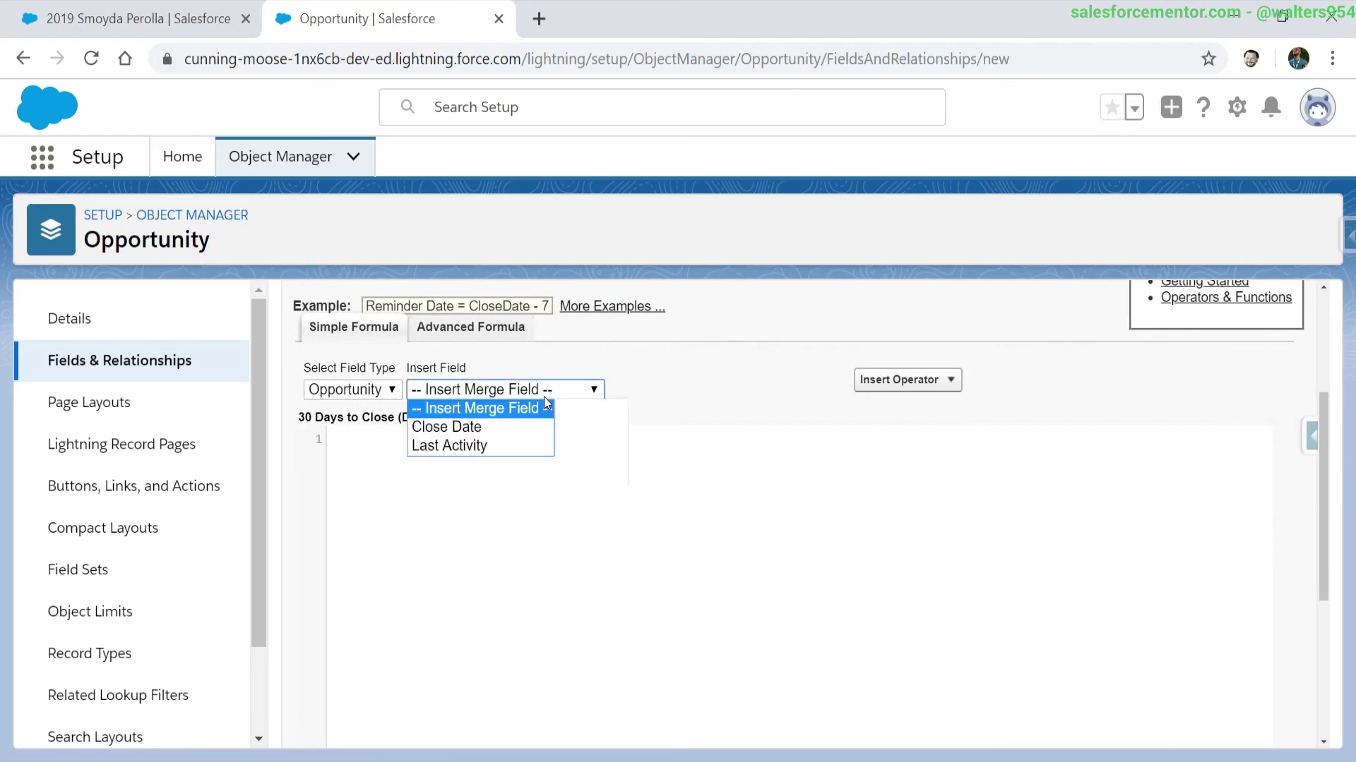
pyautogui.click(425, 432)
pyautogui.write('- ')
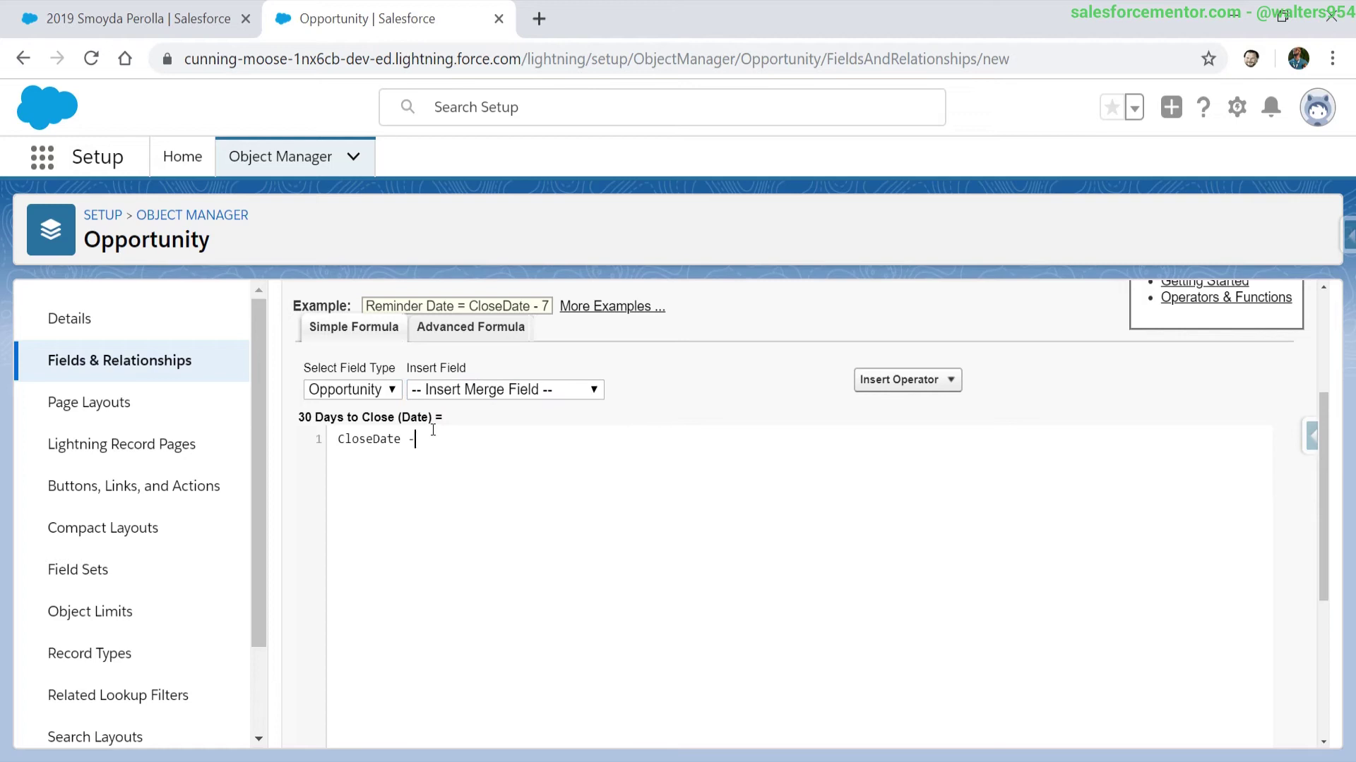
pyautogui.write('30')
# Delete 'CloseDate - ' so the formula holds only 30
pyautogui.doubleClick(416, 417)
pyautogui.moveTo(422, 439); pyautogui.dragTo(321, 452)
pyautogui.hotkey('ctrl', 'c')
pyautogui.press('BackSpace')
pyautogui.scroll(-5, 370, 489)
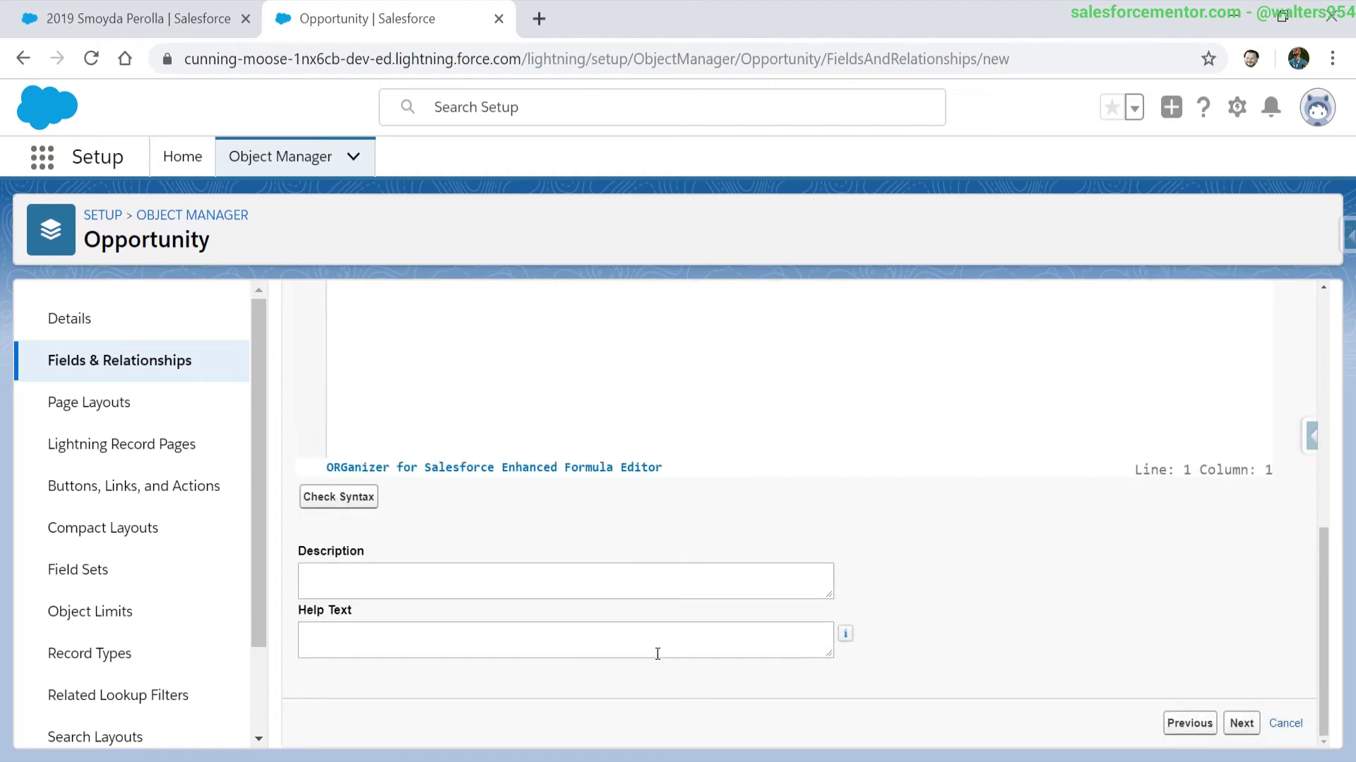
pyautogui.scroll(5, 414, 520)
pyautogui.scroll(-5, 527, 539)
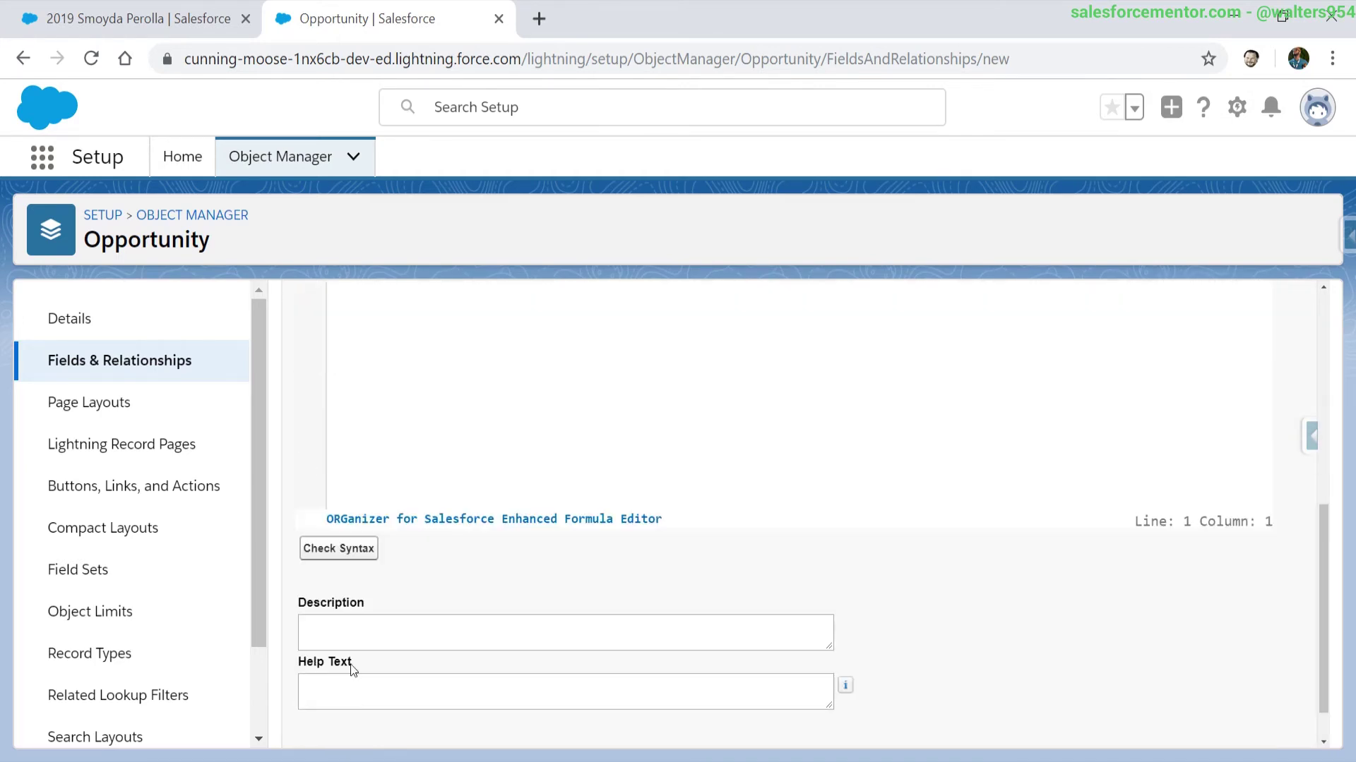
# Check the syntax of the formula 30 and note the data type error it reports
pyautogui.click(344, 558)
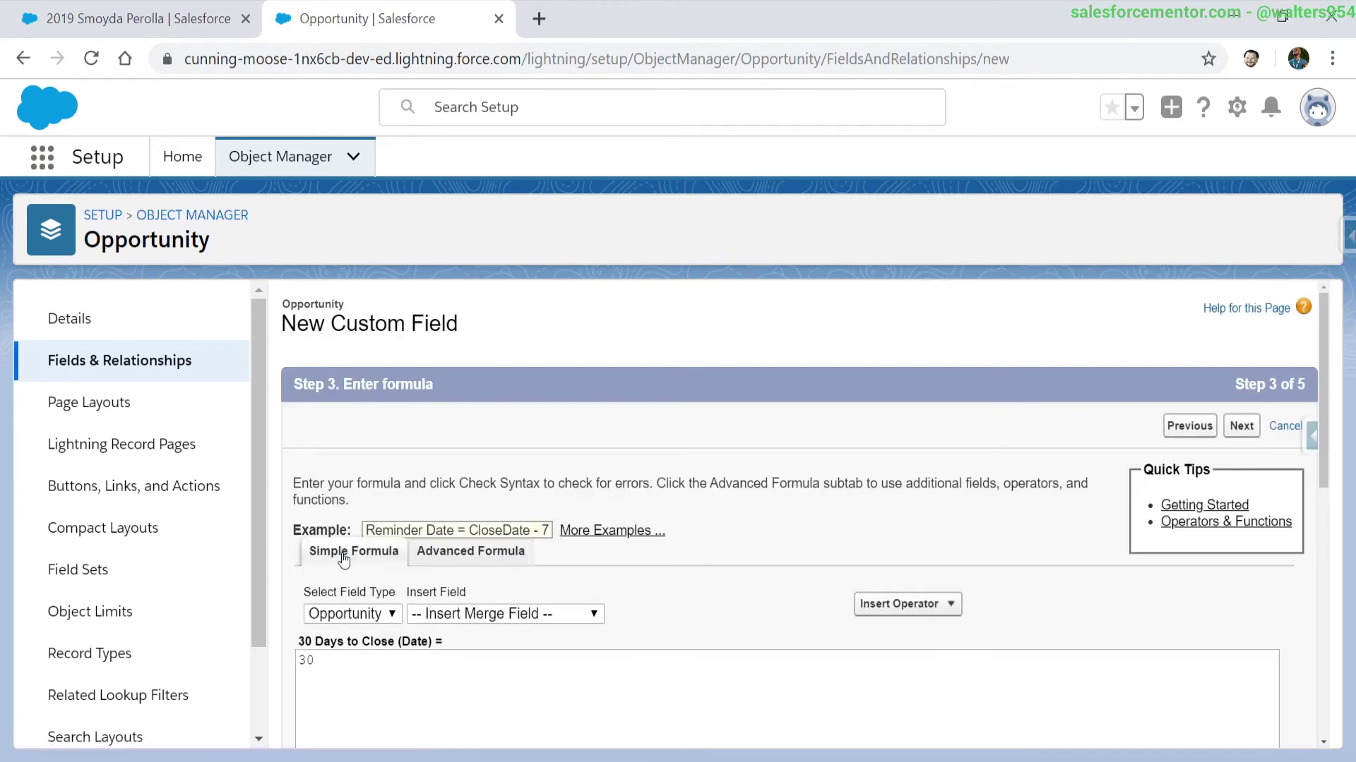
pyautogui.scroll(-10, 342, 560)
pyautogui.tripleClick(823, 496)
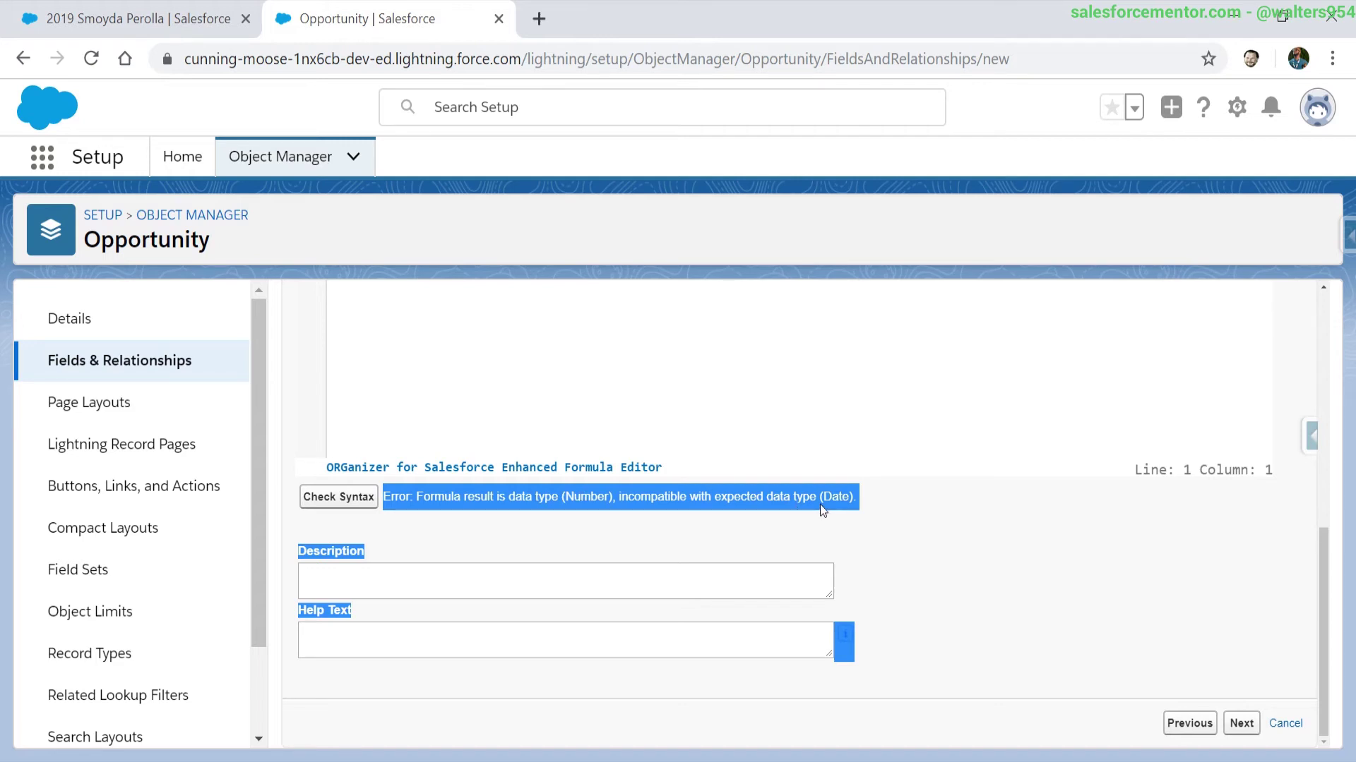
pyautogui.scroll(5, 820, 504)
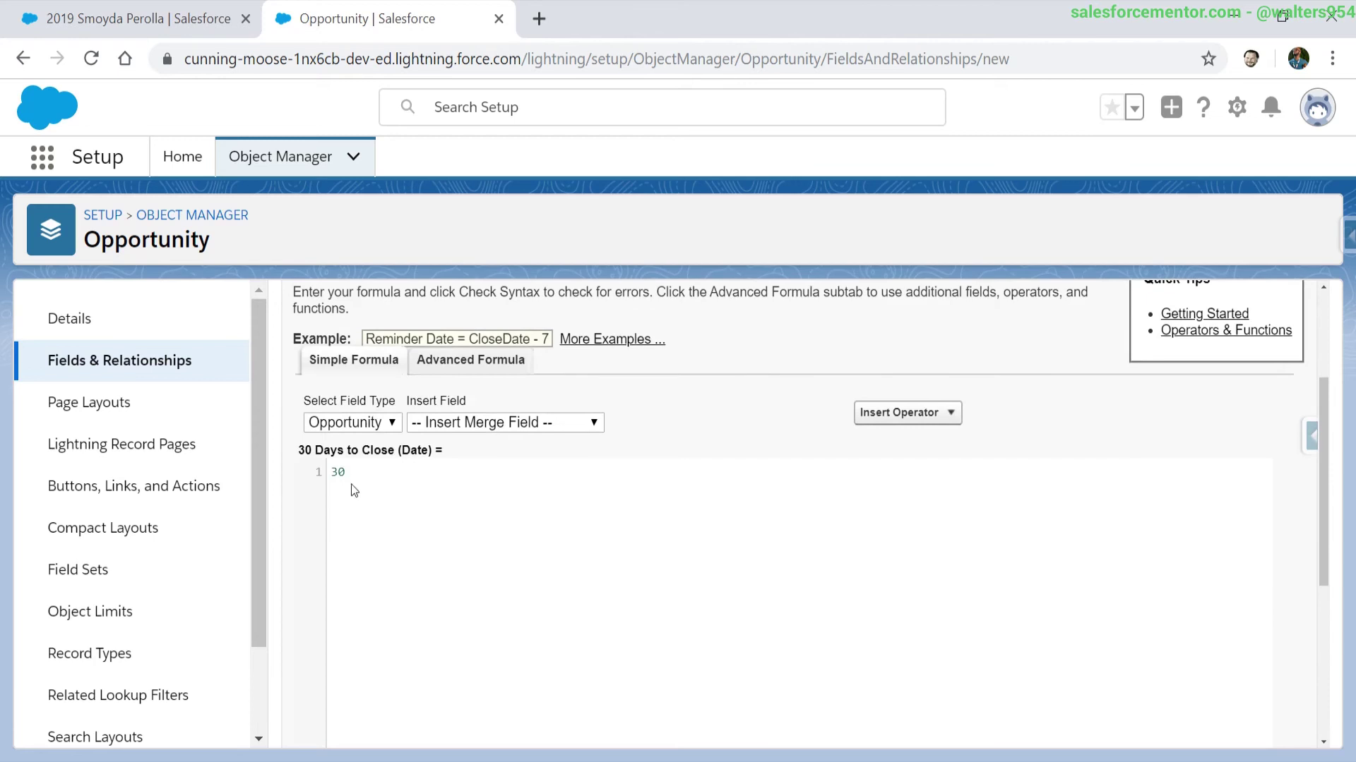
# Replace the formula with CloseDate - 30 and verify it passes the syntax check
pyautogui.moveTo(345, 478); pyautogui.dragTo(304, 483)
pyautogui.hotkey('ctrl', 'v')
pyautogui.write('30')
pyautogui.scroll(-5, 388, 526)
pyautogui.scroll(5, 384, 519)
pyautogui.scroll(-3, 363, 566)
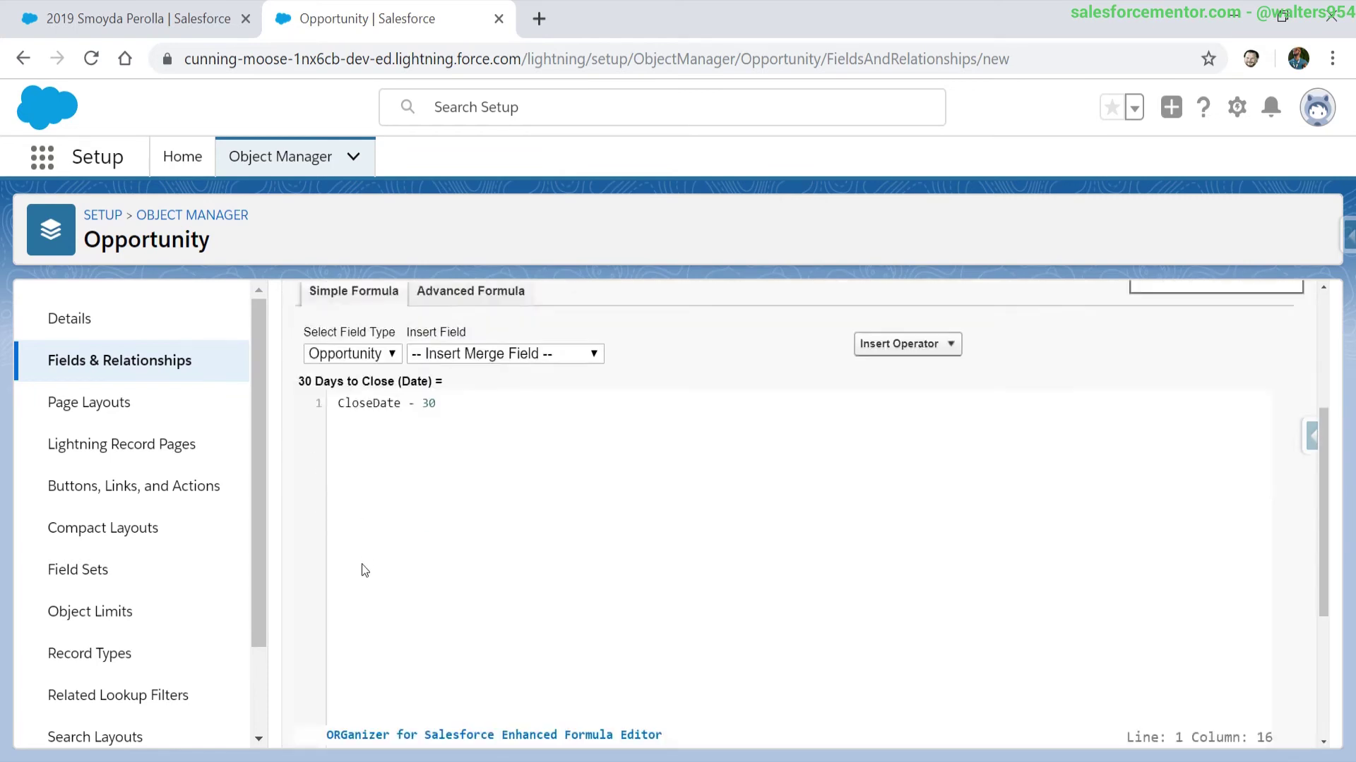
pyautogui.click(320, 663)
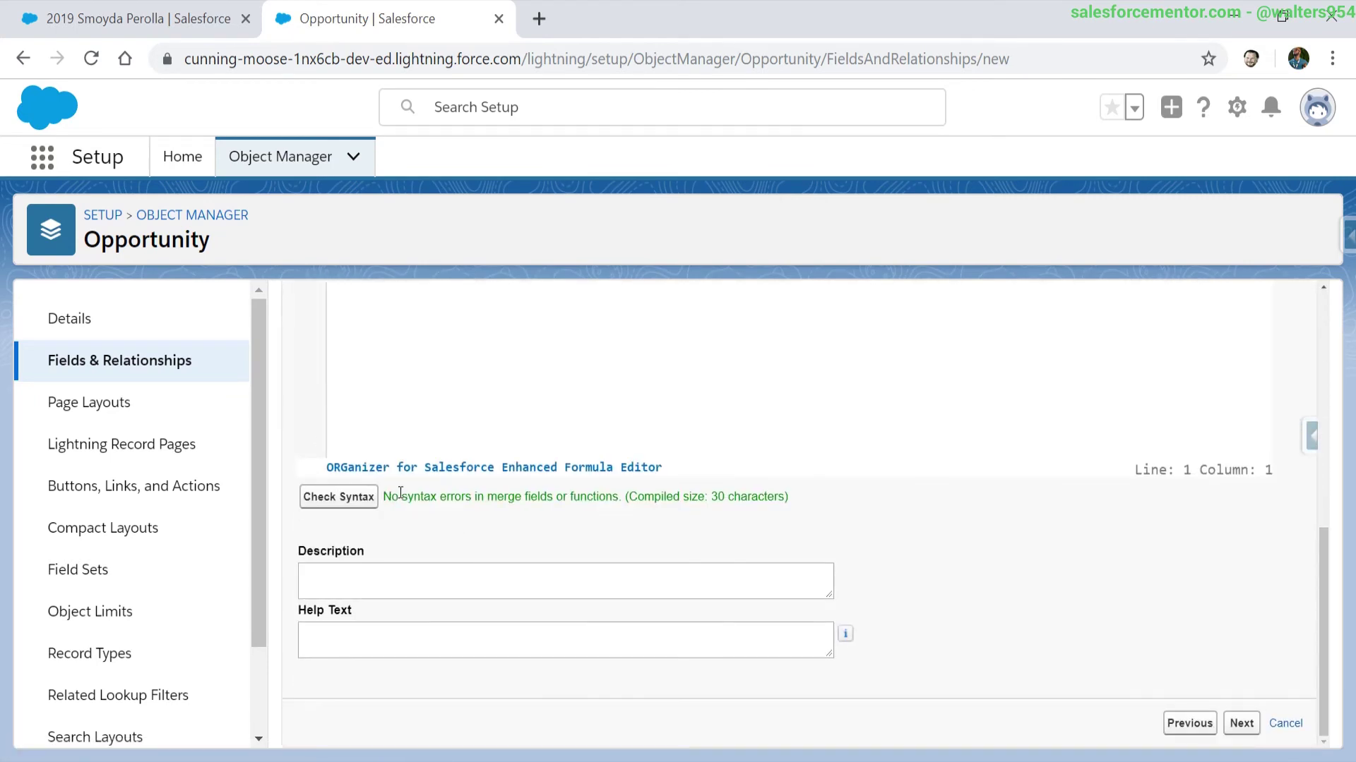
pyautogui.scroll(5, 586, 637)
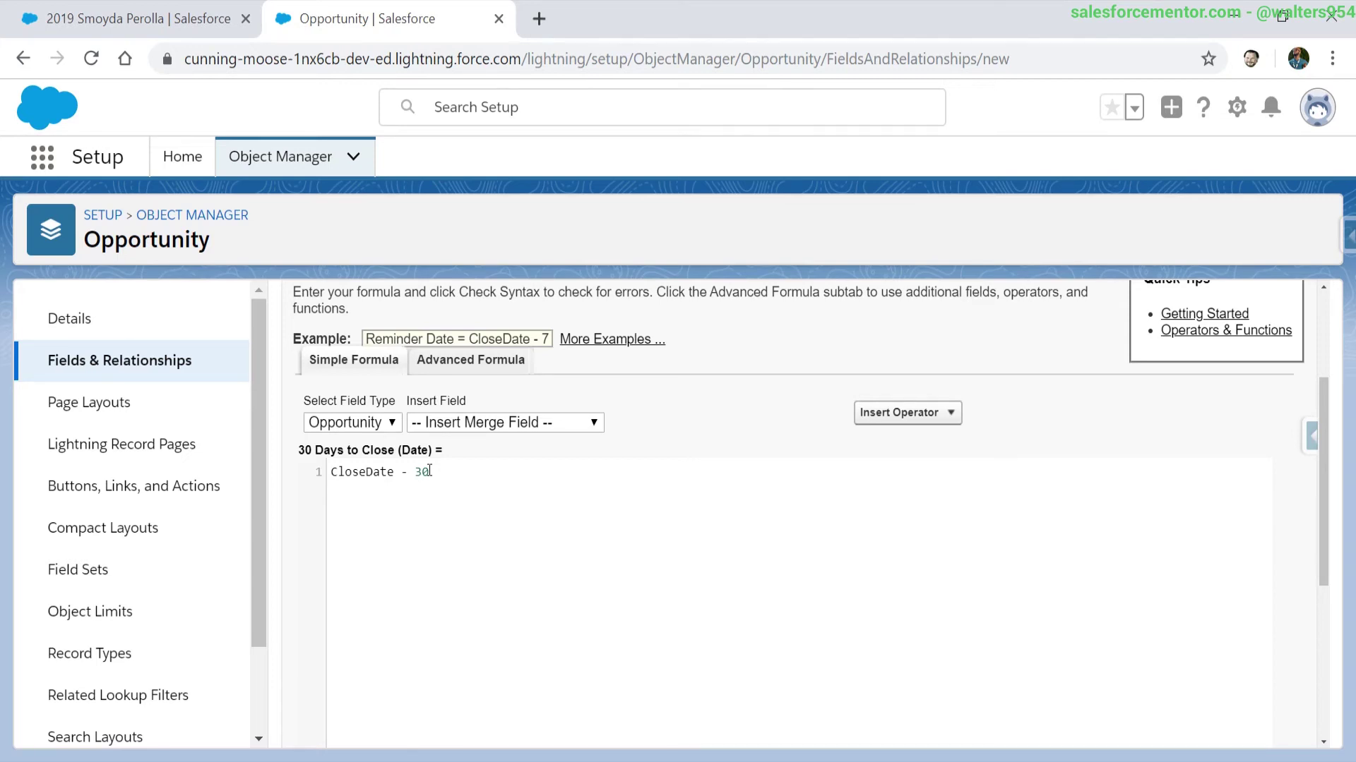
# Save the 30 Days to Close field past security and layouts, then reload the record showing 11/25/2019
pyautogui.scroll(3, 429, 471)
pyautogui.click(1250, 432)
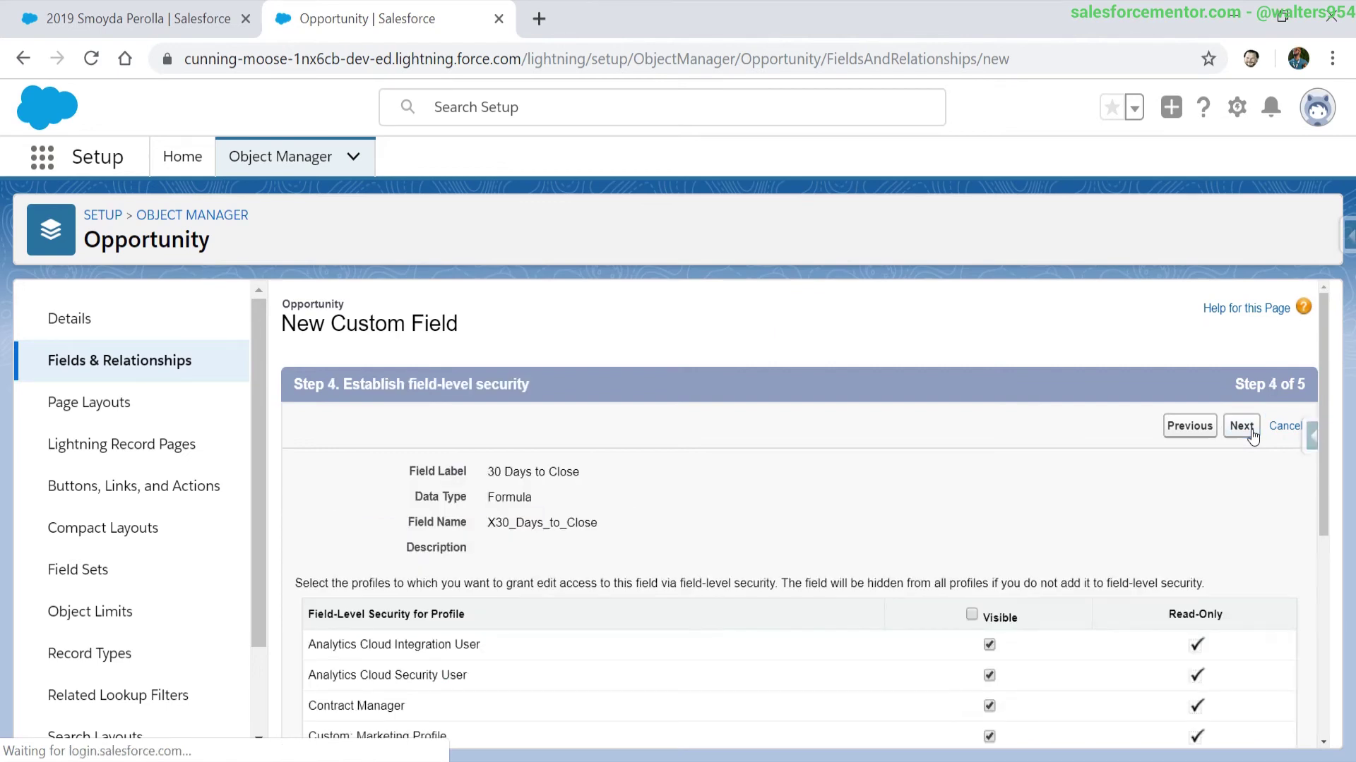
pyautogui.click(1252, 432)
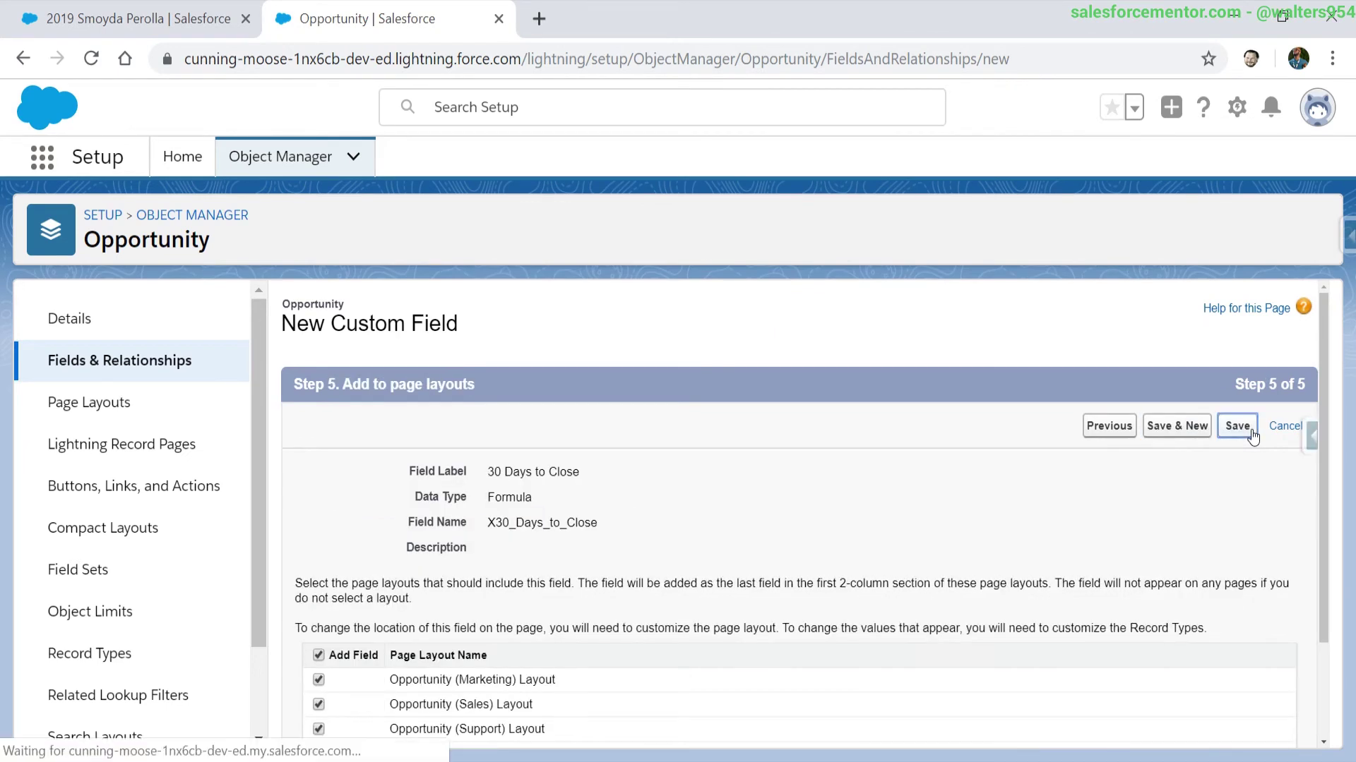
pyautogui.click(127, 19)
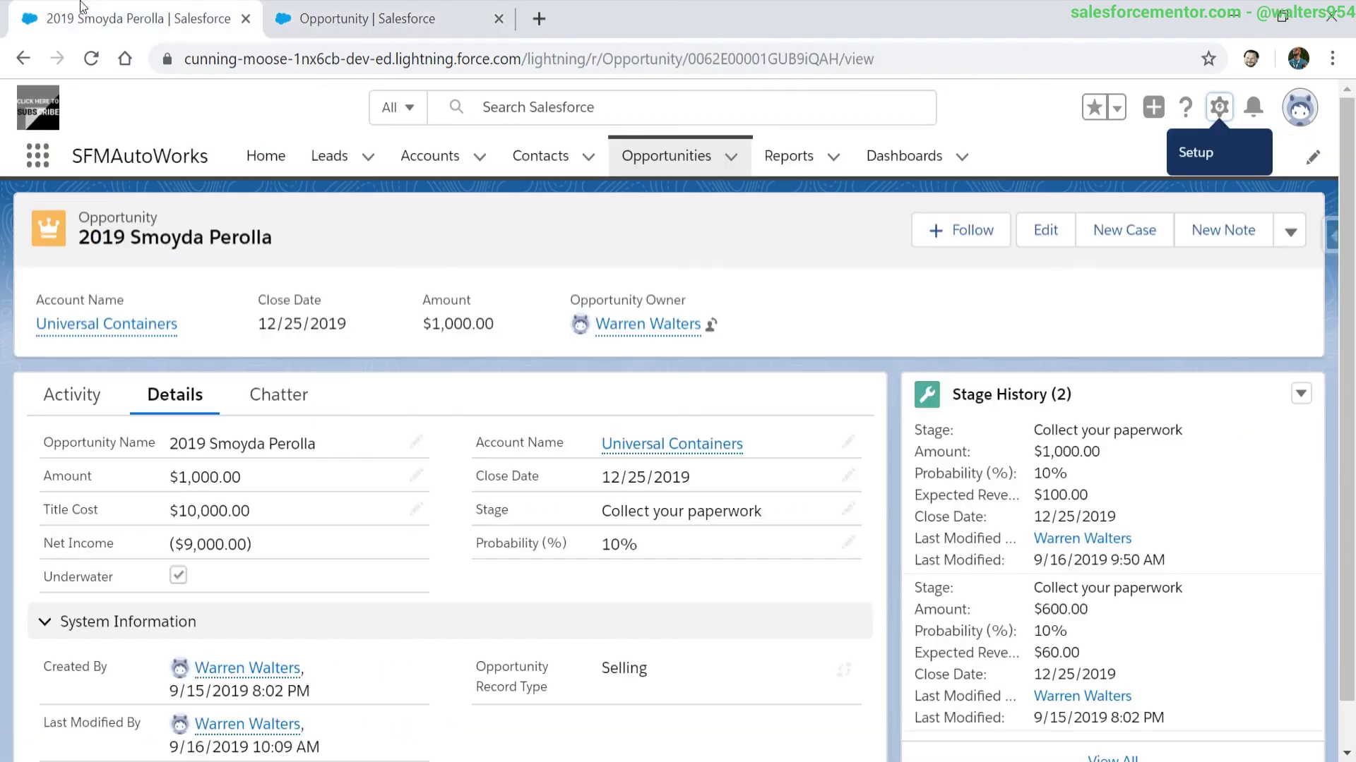
pyautogui.click(86, 62)
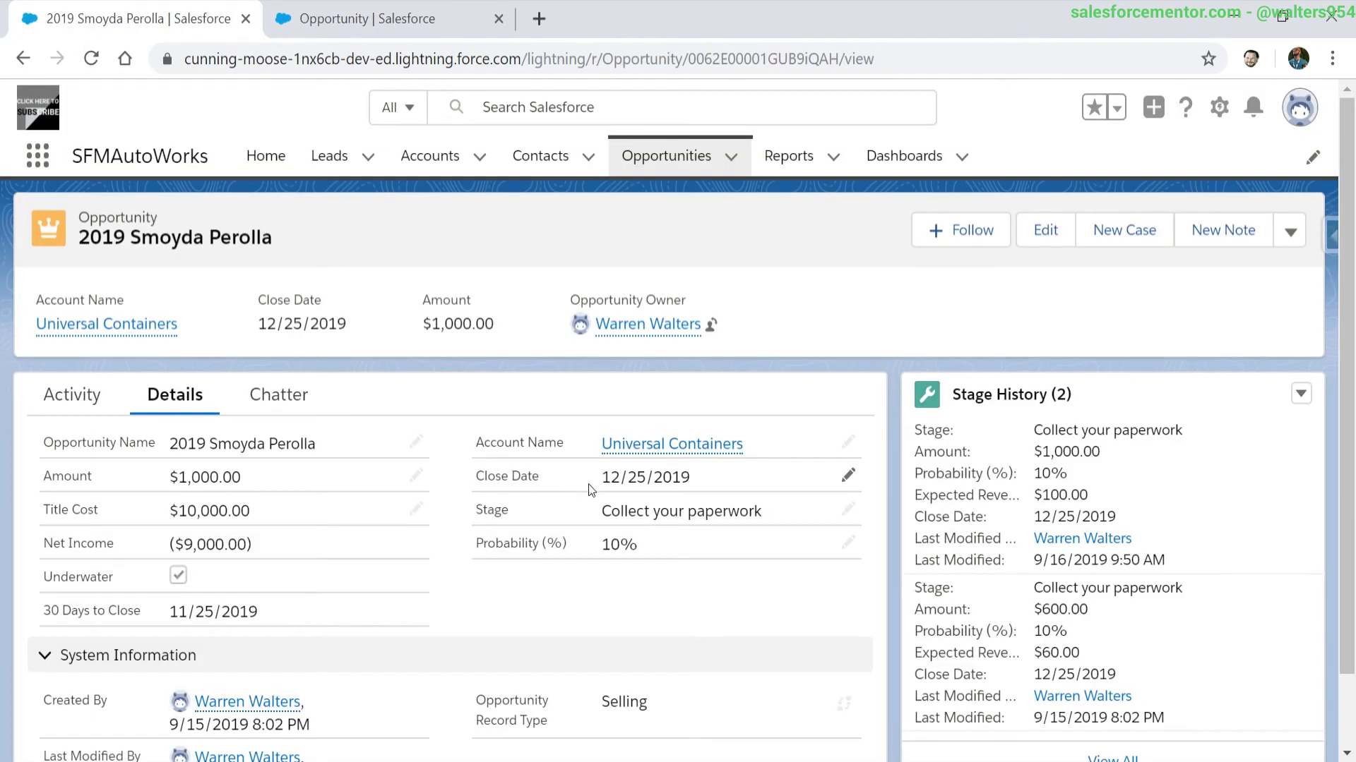
pyautogui.moveTo(592, 490); pyautogui.dragTo(672, 494)
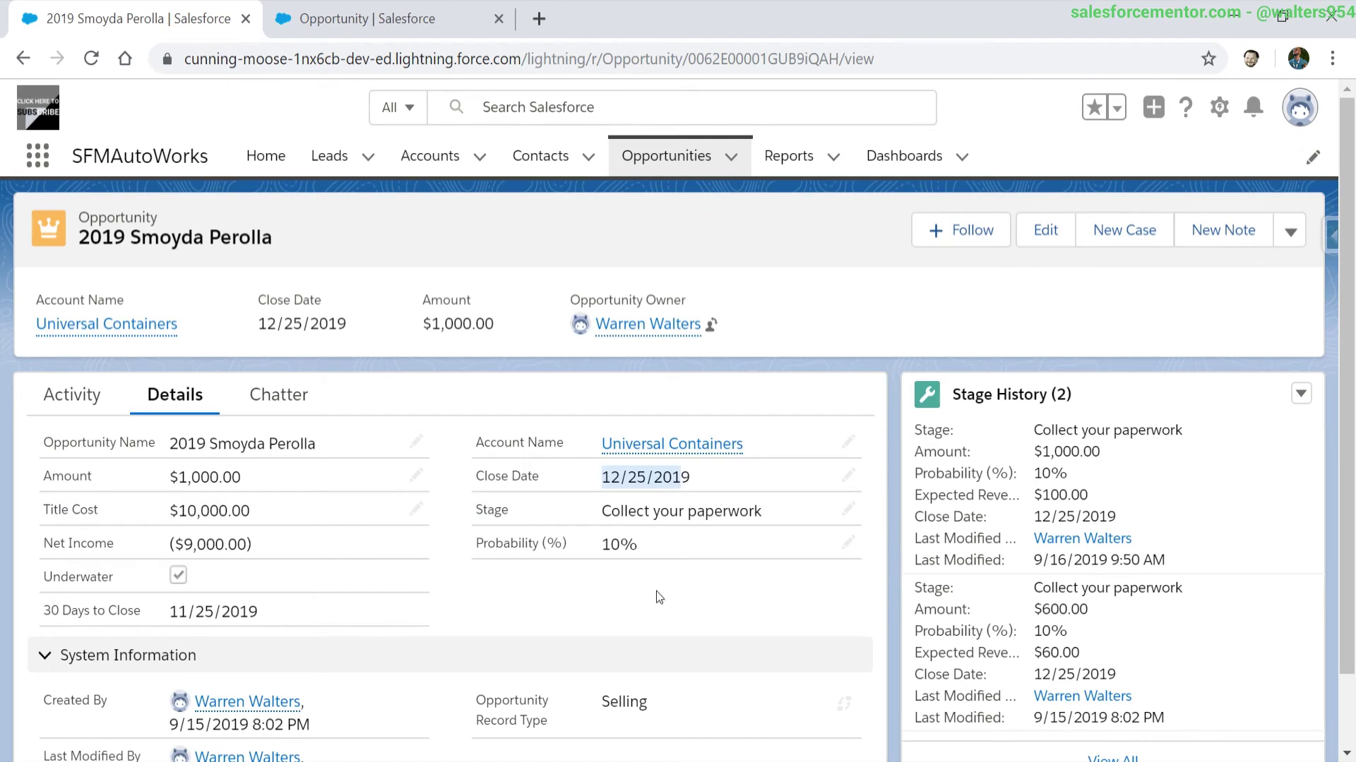
# Set the Close Date to December 4, 2019 and save it, recalculating 30 Days to Close to 11/4/2019
pyautogui.moveTo(67, 613); pyautogui.dragTo(280, 627)
pyautogui.click(170, 621)
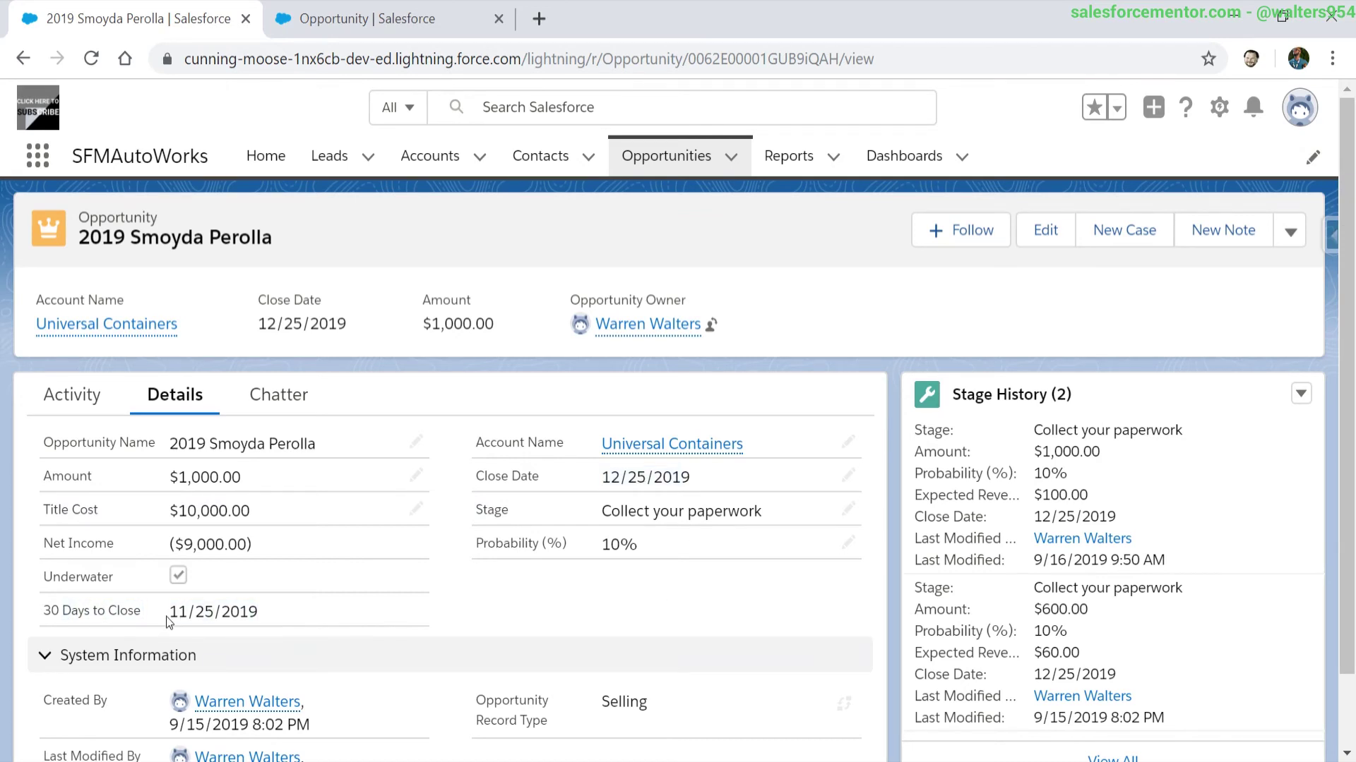
pyautogui.click(848, 478)
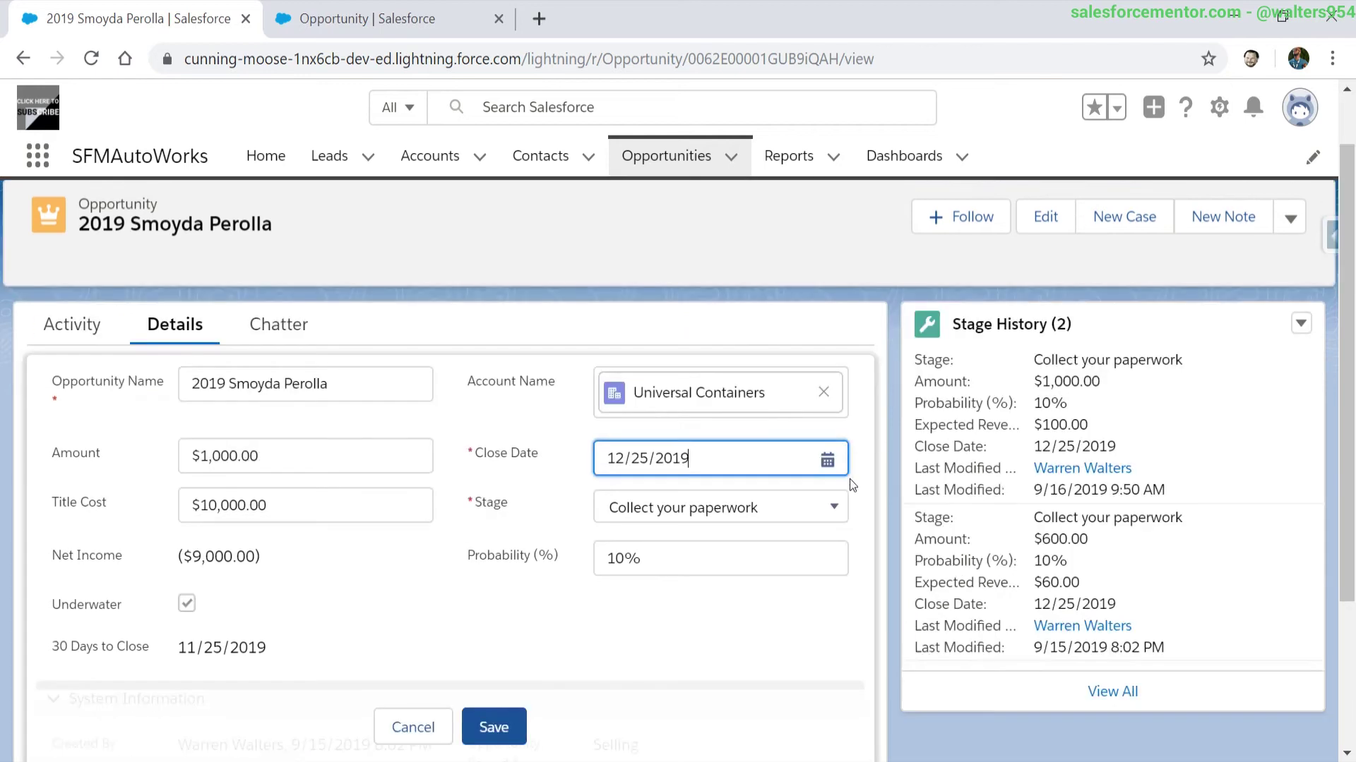
pyautogui.click(790, 460)
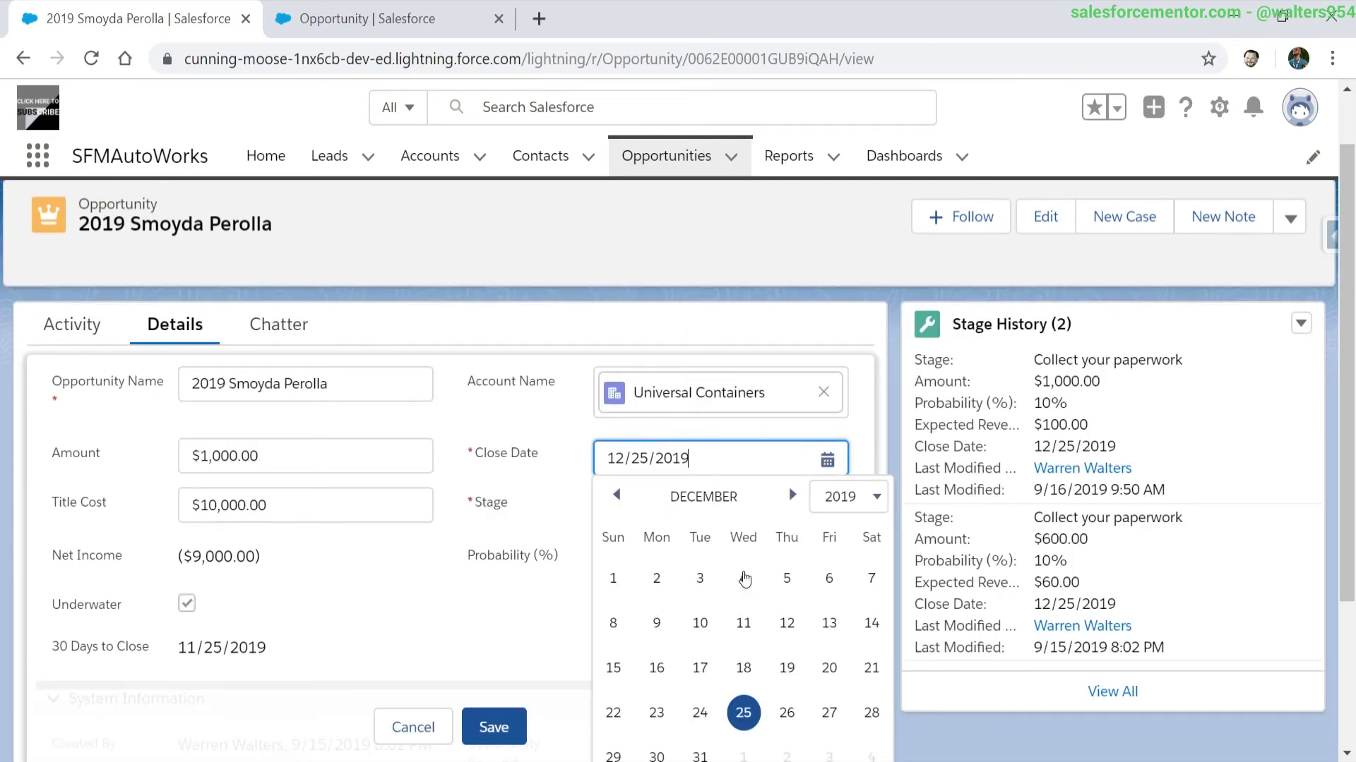
pyautogui.click(744, 579)
pyautogui.click(492, 639)
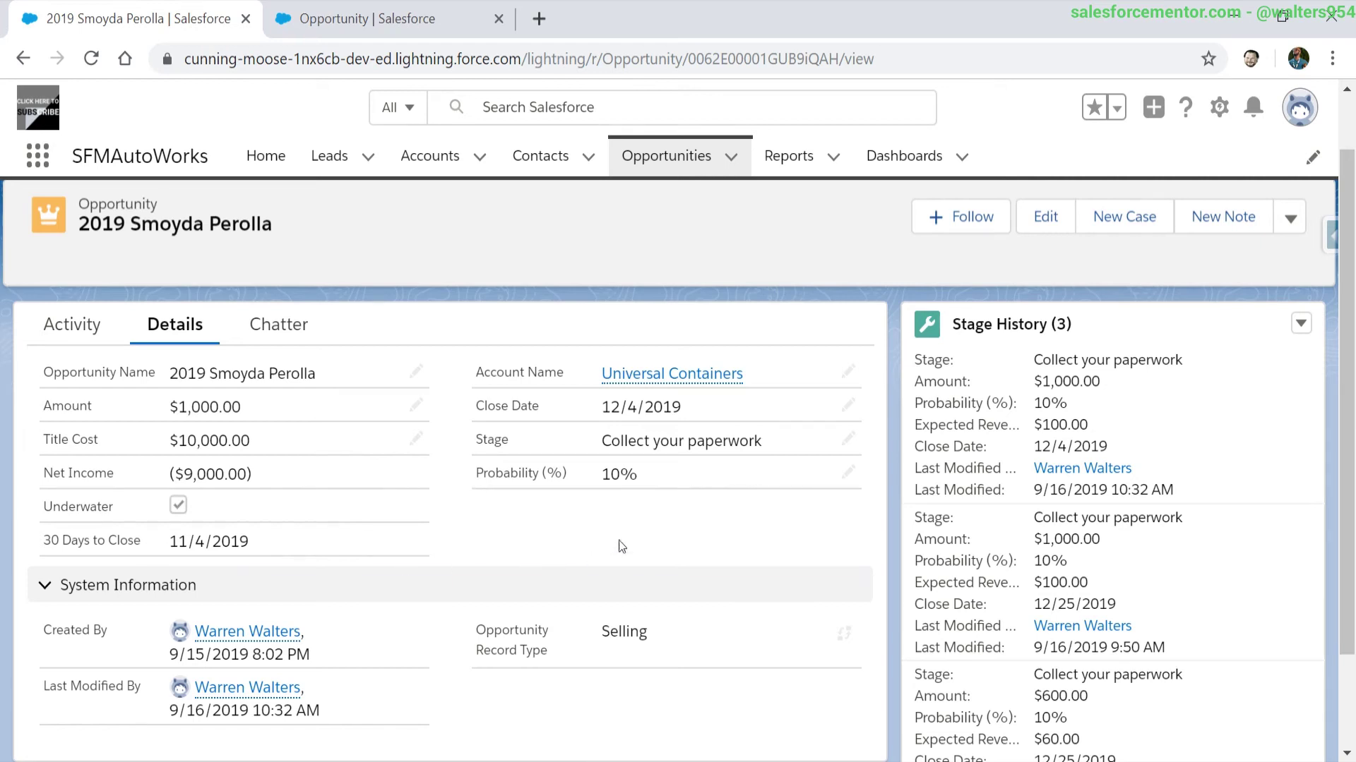
# Open the Opportunities Report from Reports in a new tab and start editing it
pyautogui.keyDown('ctrl'); pyautogui.click(800, 159); pyautogui.keyUp('ctrl')
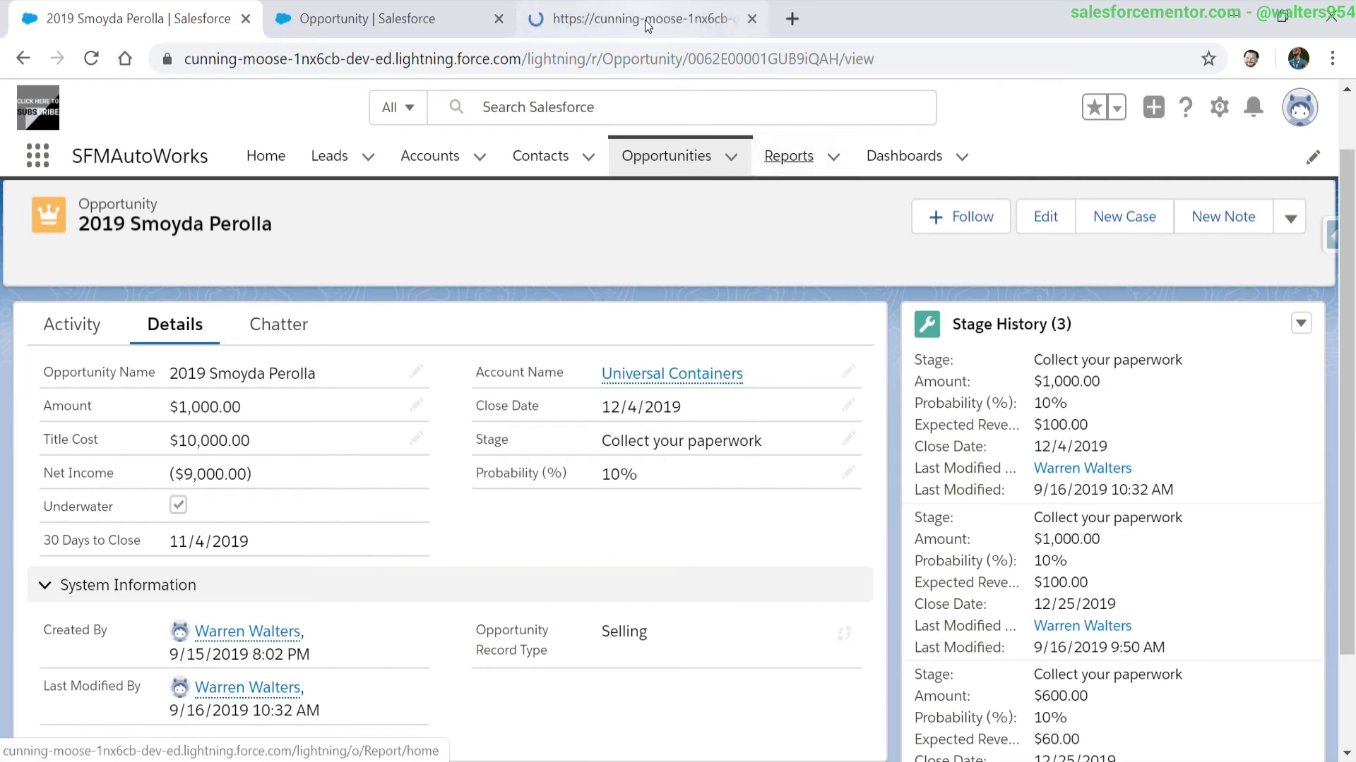
pyautogui.click(645, 22)
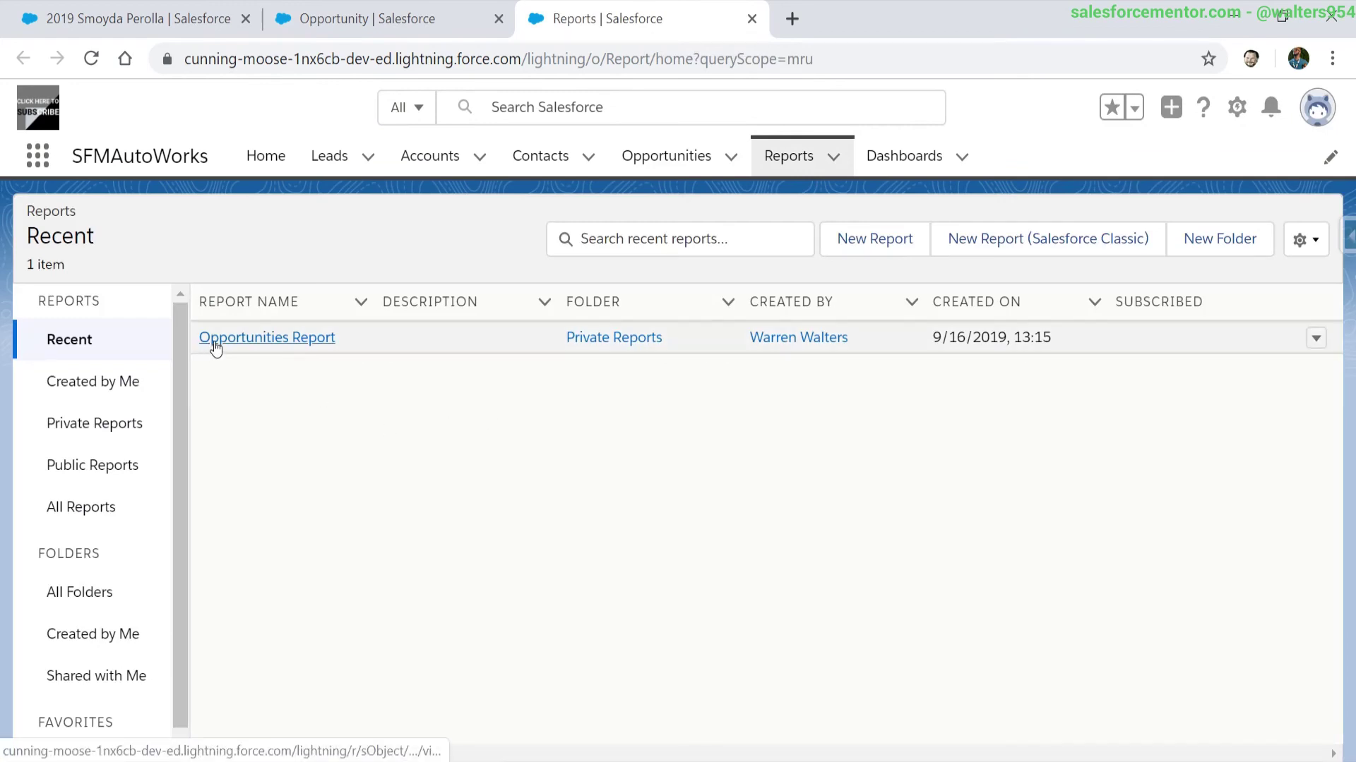
pyautogui.click(215, 341)
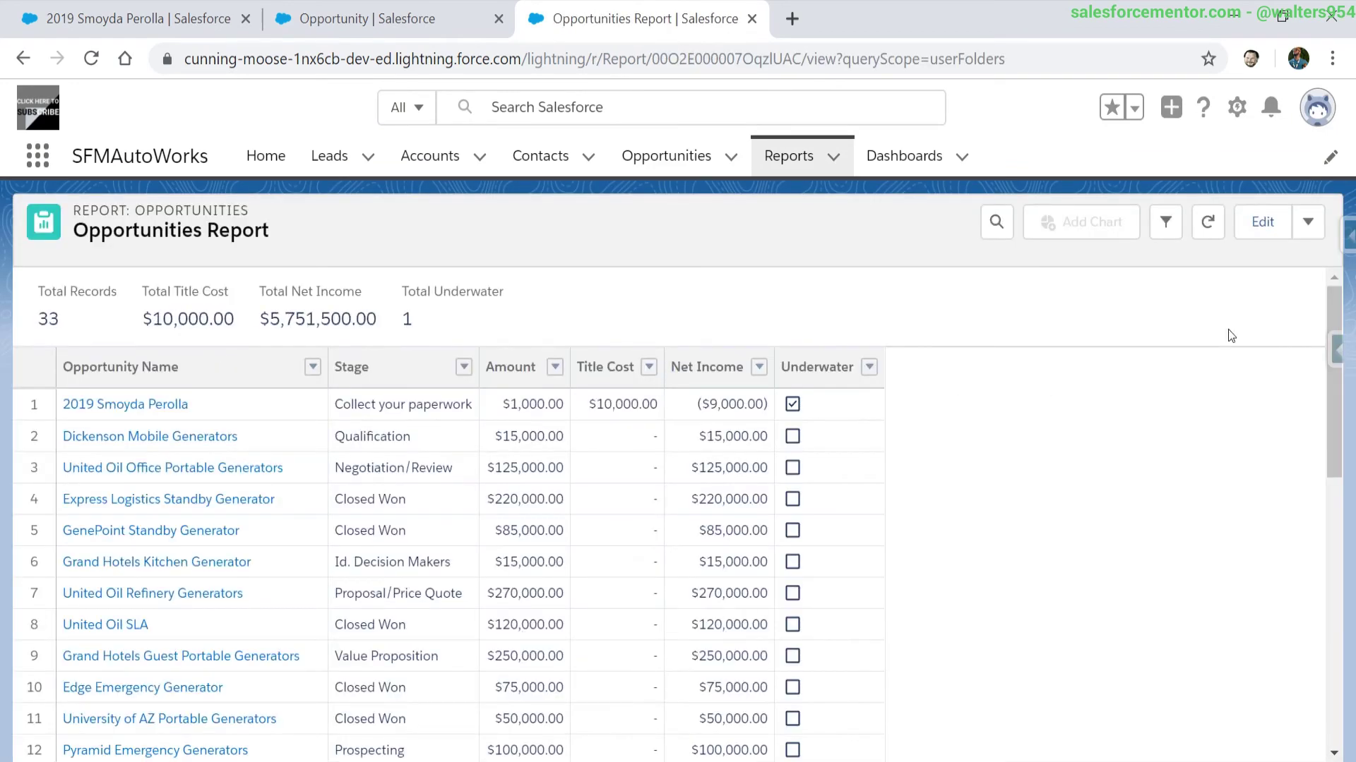
pyautogui.click(1257, 222)
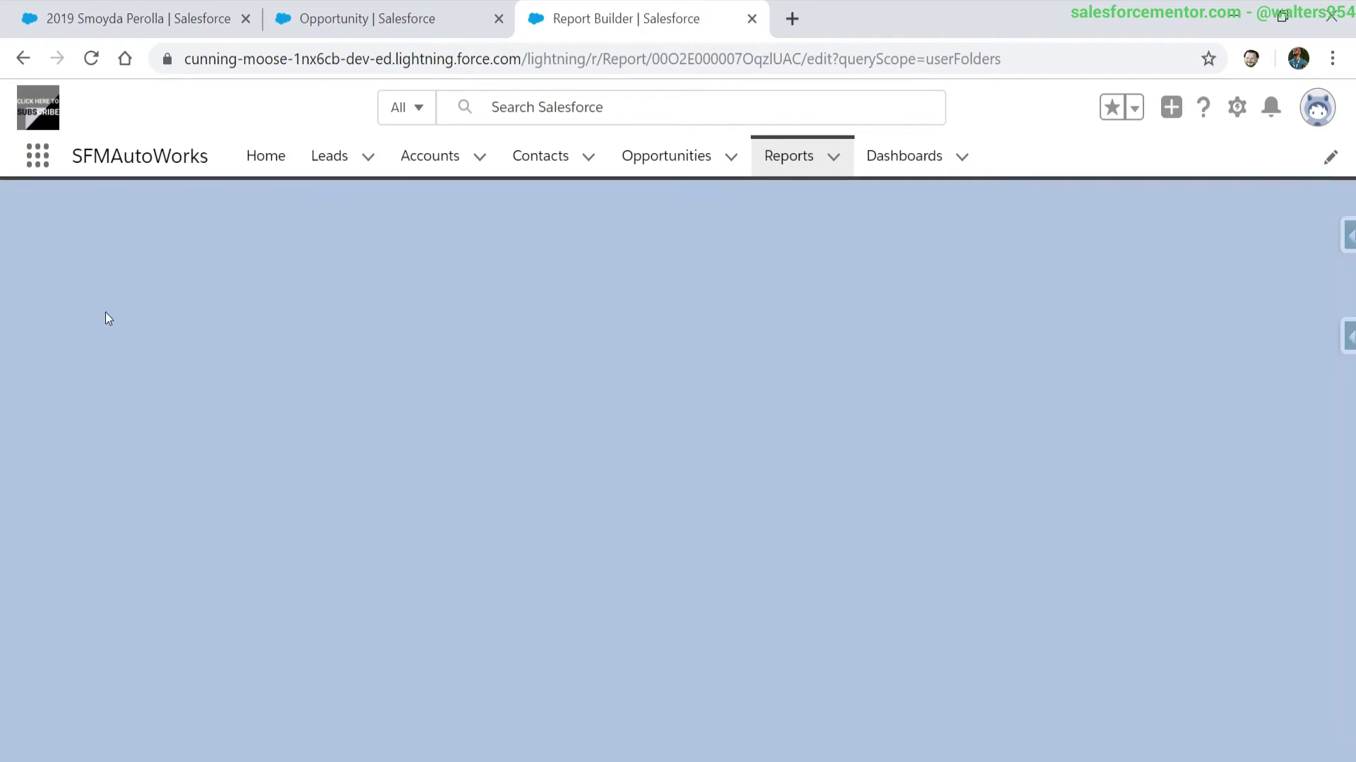
# Change the report's Close Date filter to filter on 30 Days to Close
pyautogui.click(160, 475)
pyautogui.click(410, 422)
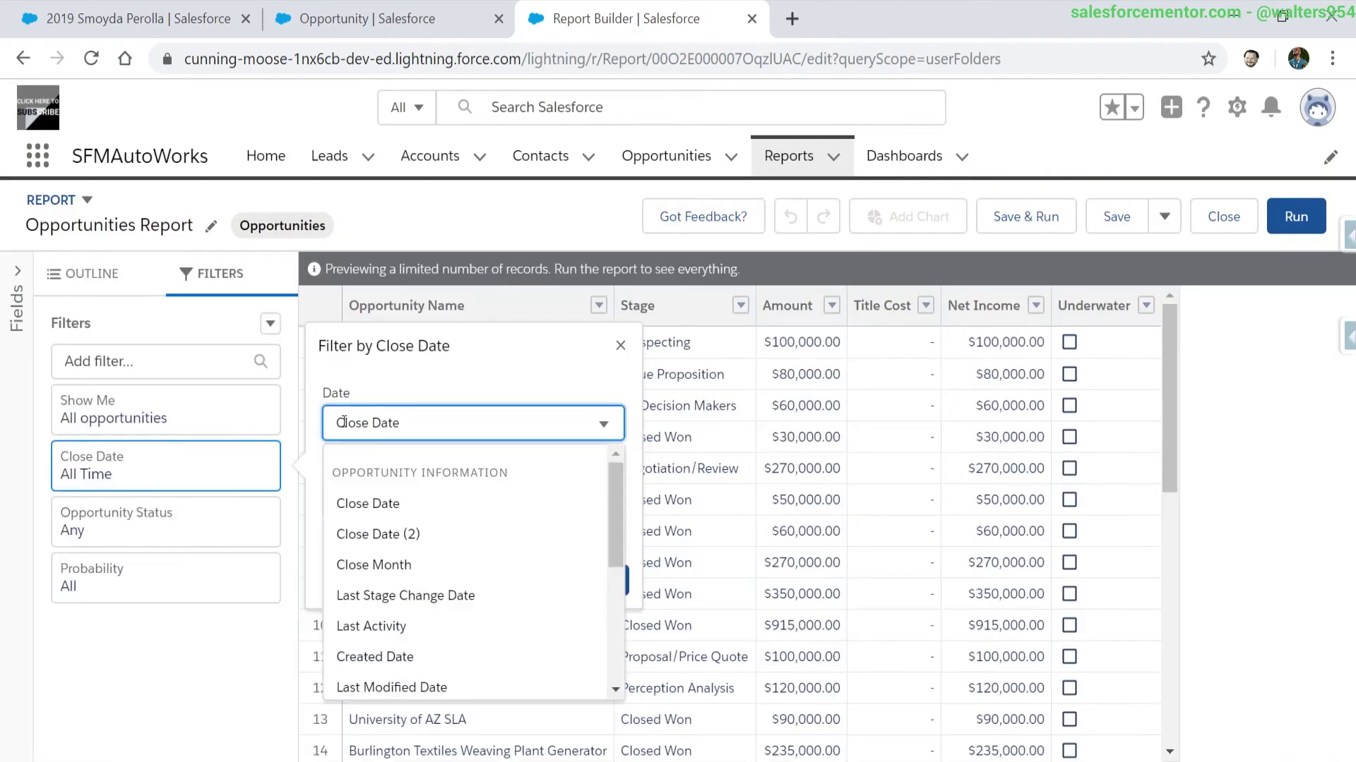
pyautogui.scroll(-3, 417, 593)
pyautogui.click(417, 609)
pyautogui.click(434, 501)
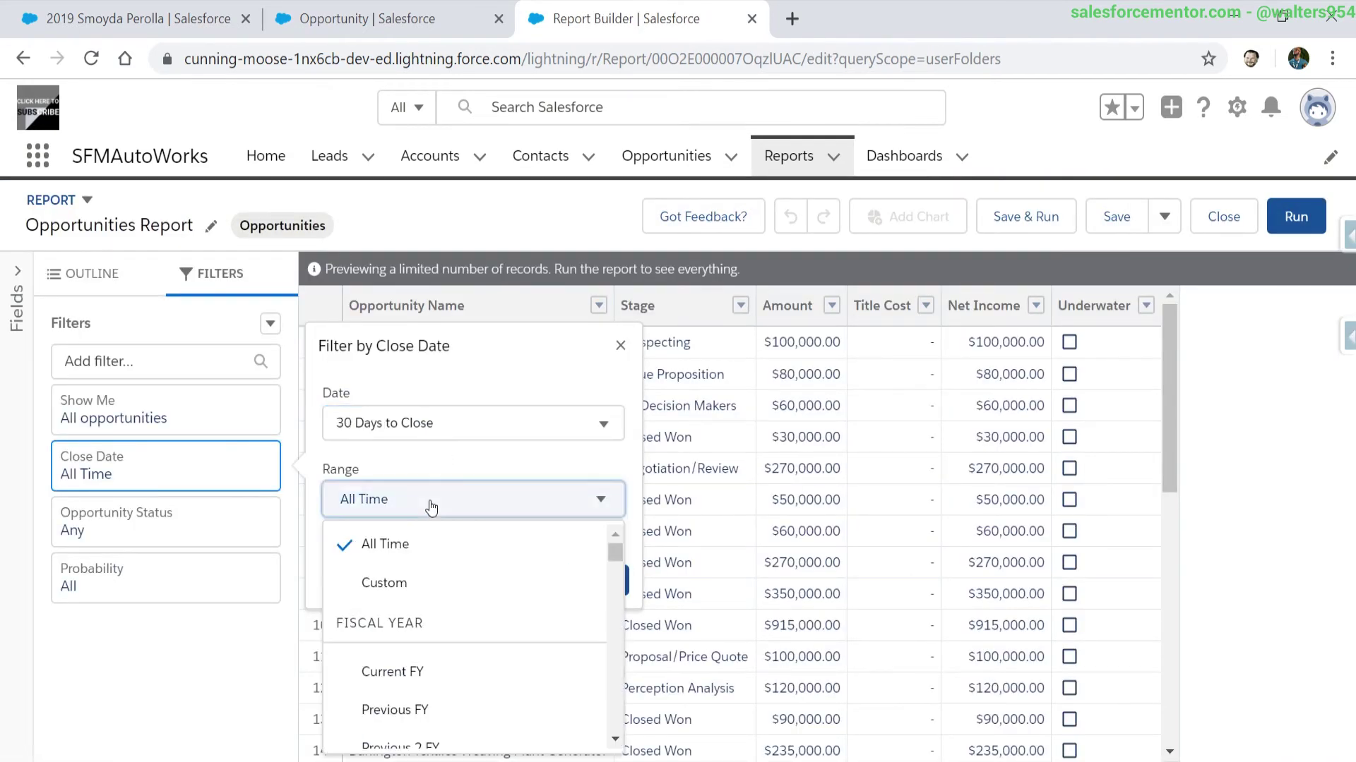
pyautogui.scroll(-5, 432, 637)
pyautogui.scroll(-3, 432, 637)
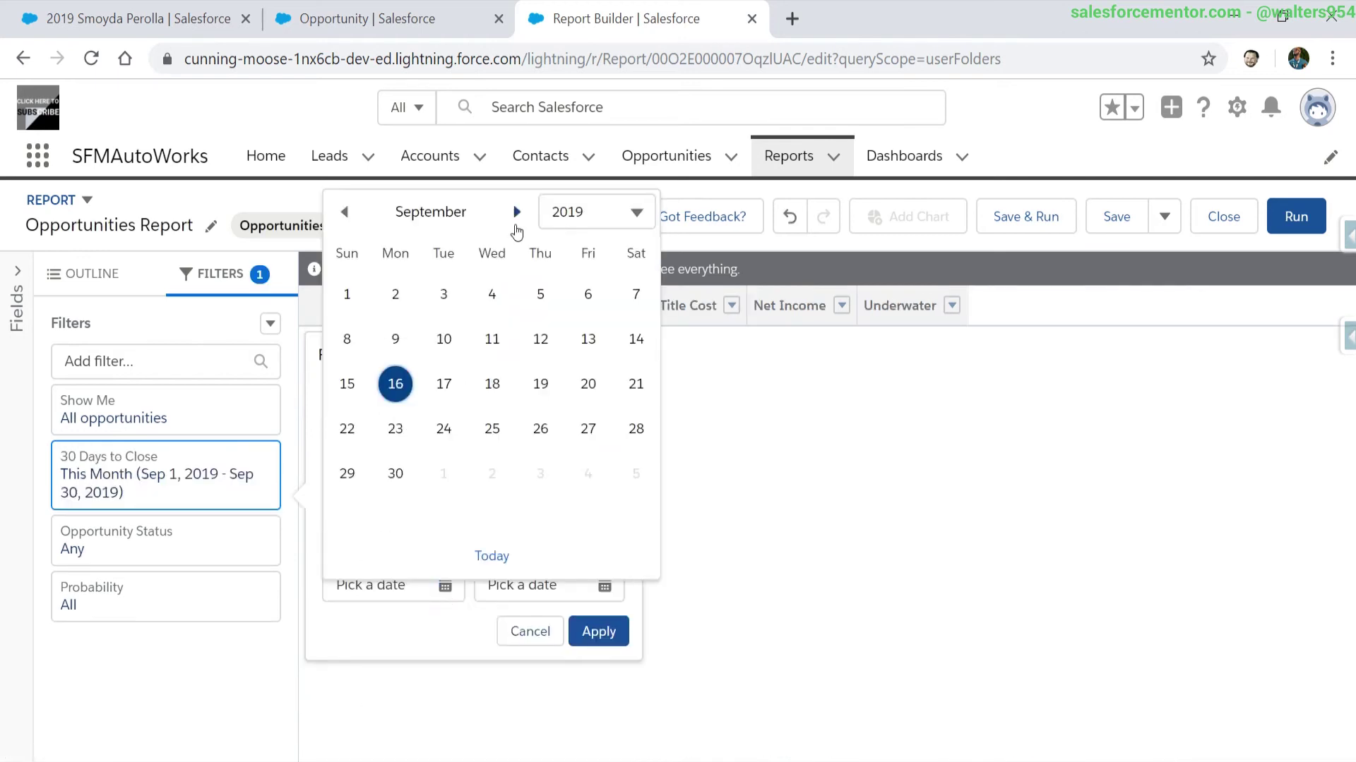
# Set a custom range of 11/1/2019 to 11/30/2019, apply it, and run the report
pyautogui.click(517, 210)
pyautogui.click(517, 209)
pyautogui.click(585, 296)
pyautogui.click(604, 585)
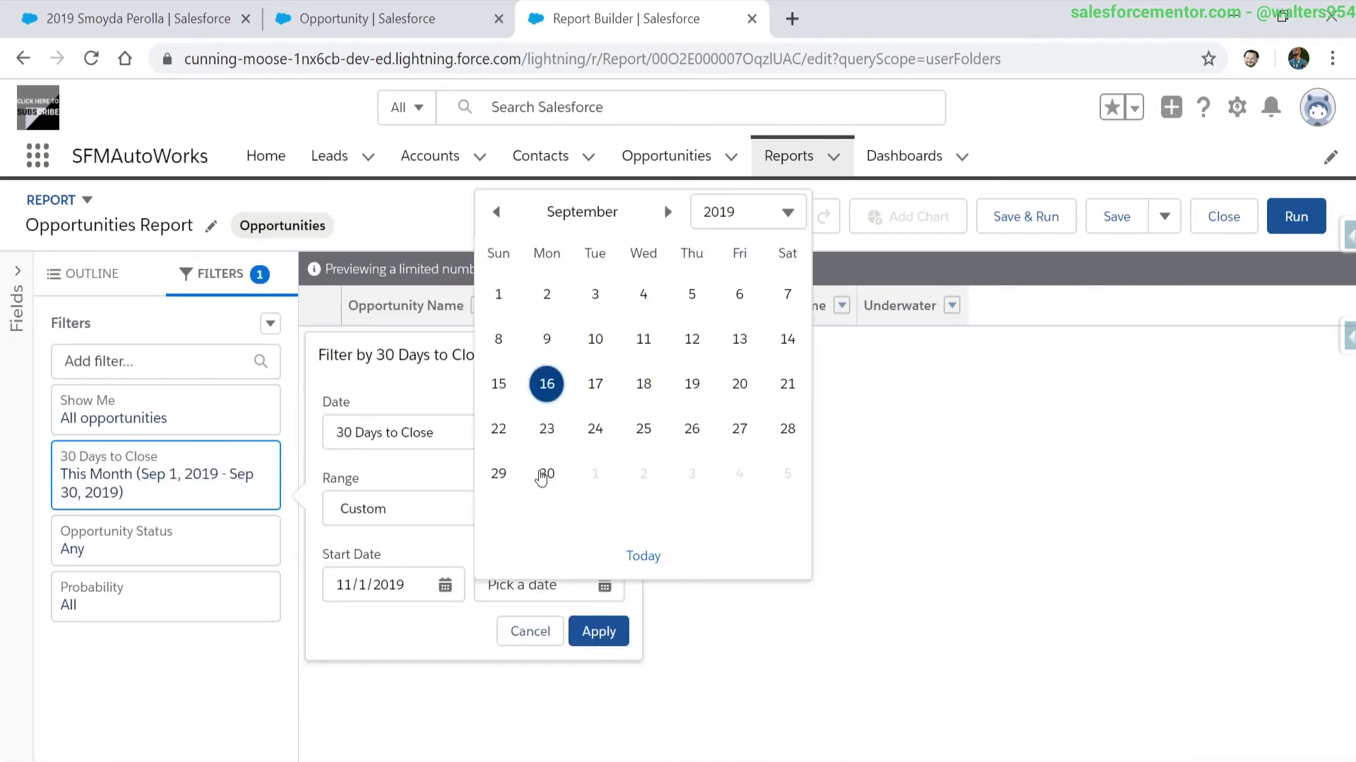
pyautogui.click(541, 478)
pyautogui.click(596, 631)
pyautogui.click(605, 585)
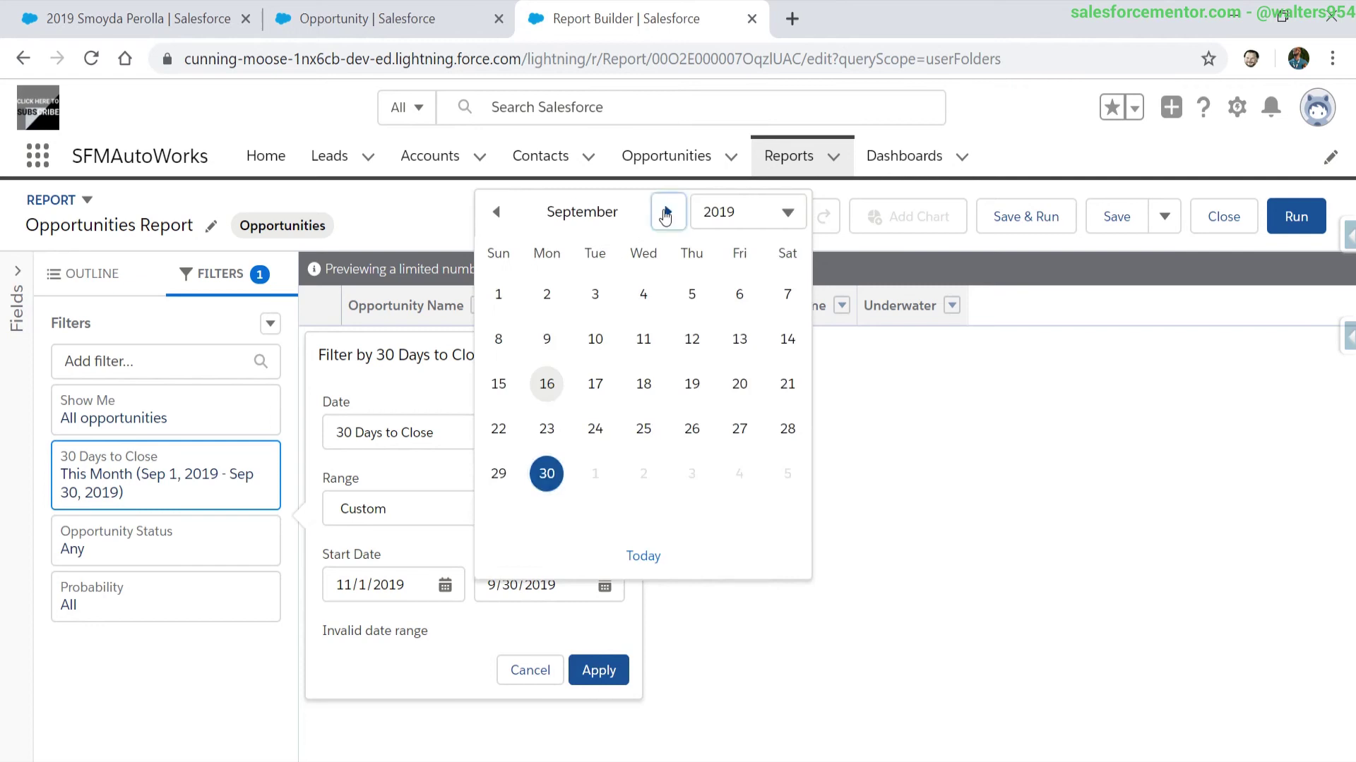
pyautogui.click(665, 212)
pyautogui.click(665, 211)
pyautogui.click(787, 476)
pyautogui.click(596, 631)
pyautogui.click(1295, 217)
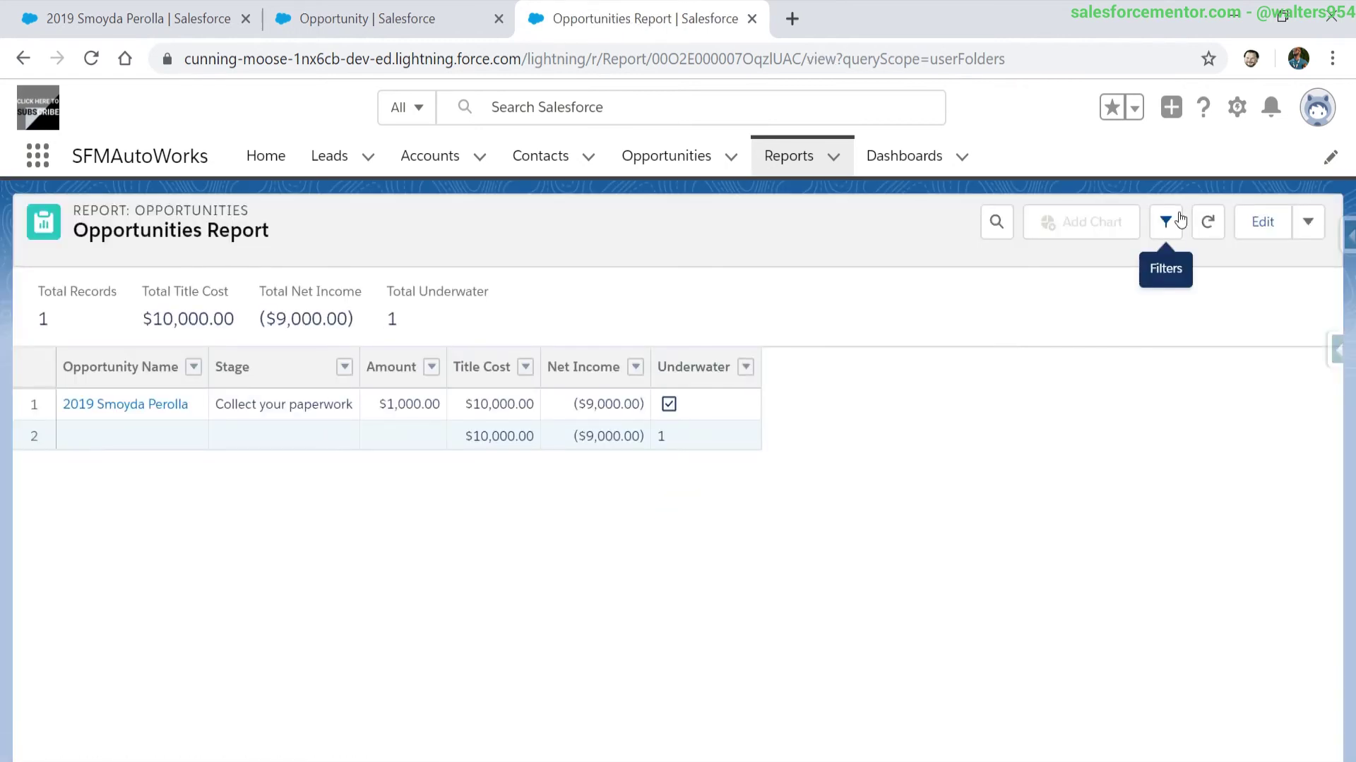
# Open the report's Filters panel to review the 30 Days to Close filter
pyautogui.click(1165, 222)
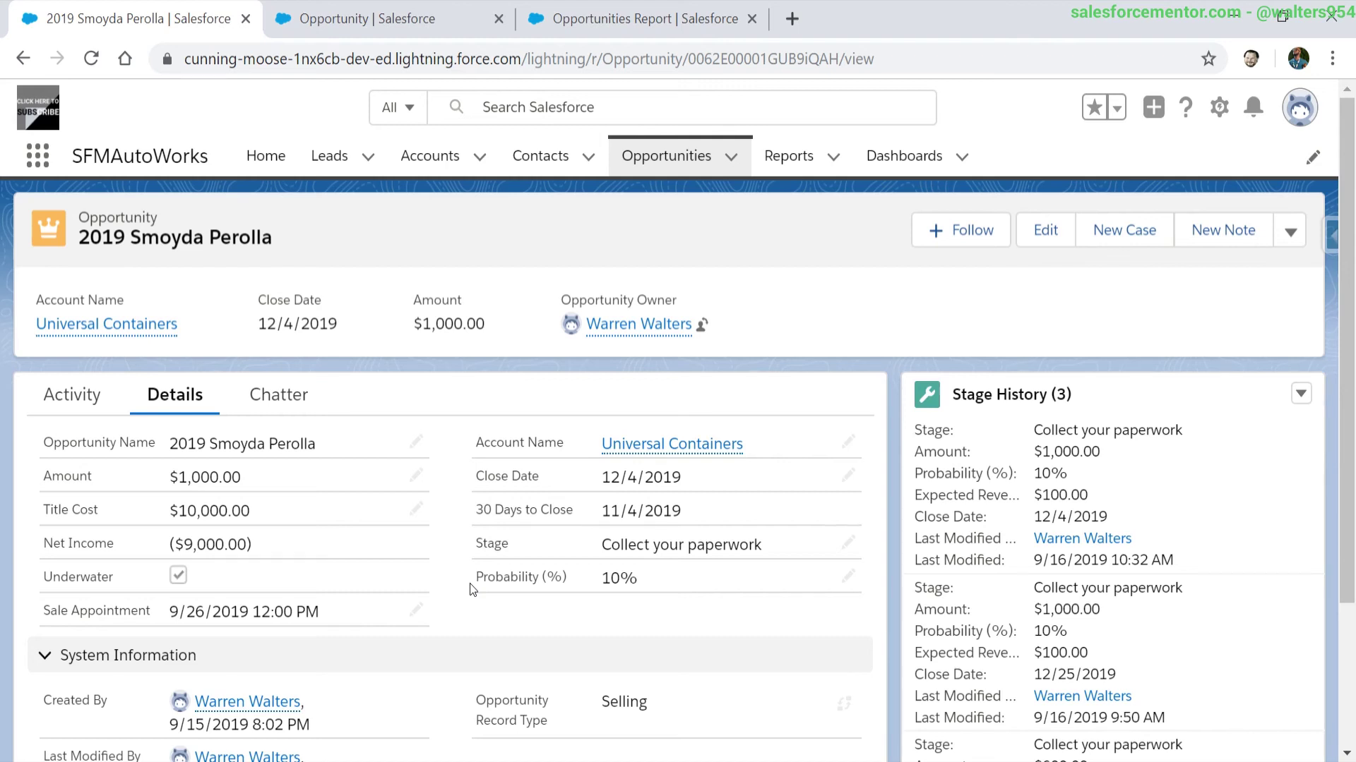
# Start a new Opportunity custom field of type Formula from the Object Manager fields list
pyautogui.click(353, 7)
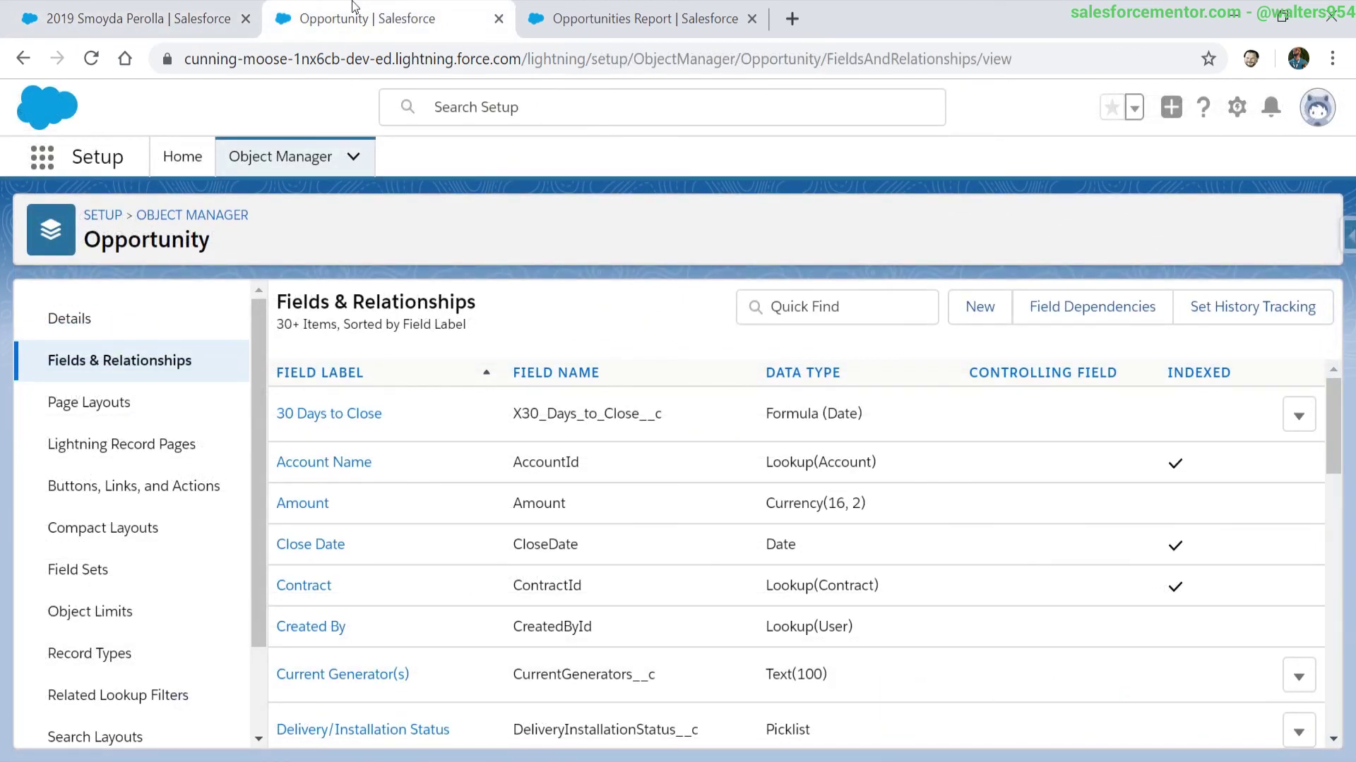
pyautogui.click(973, 319)
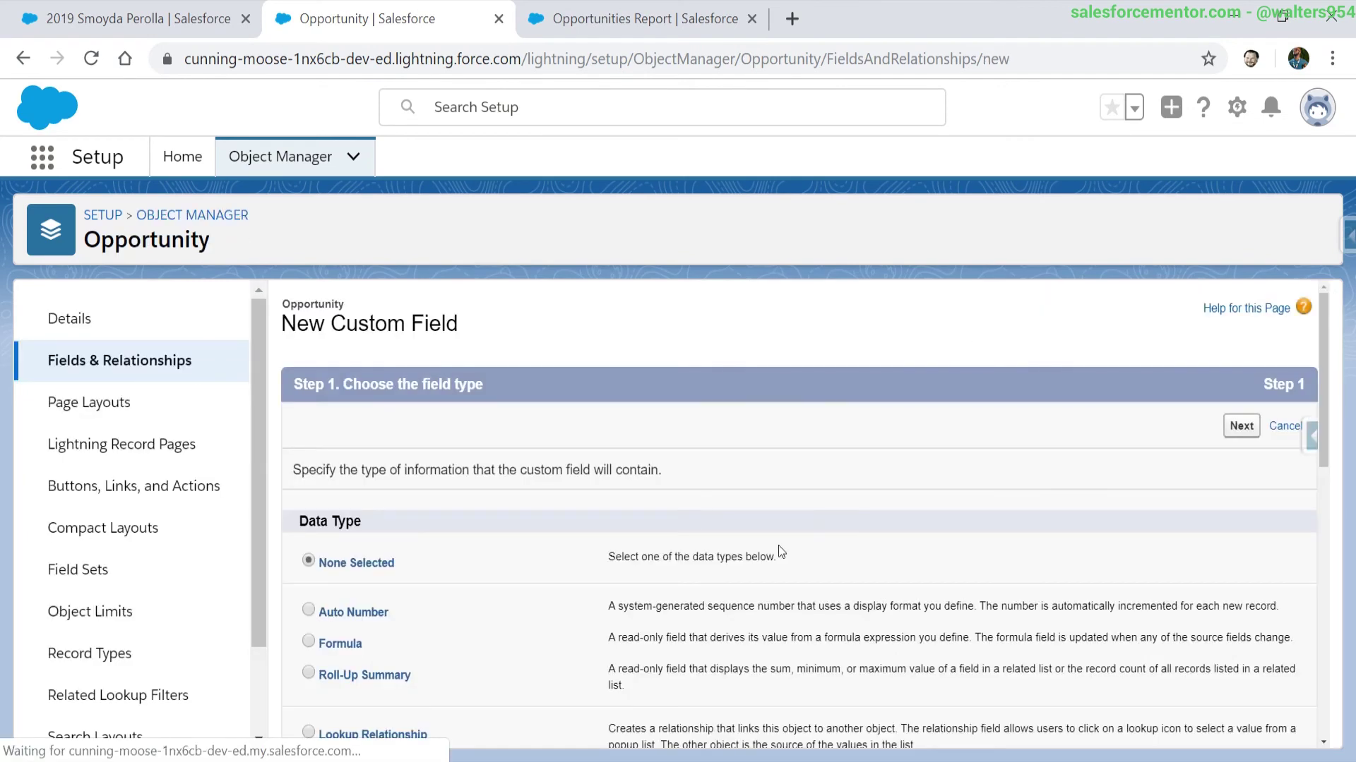
pyautogui.scroll(-2, 777, 544)
pyautogui.click(327, 533)
pyautogui.click(1241, 313)
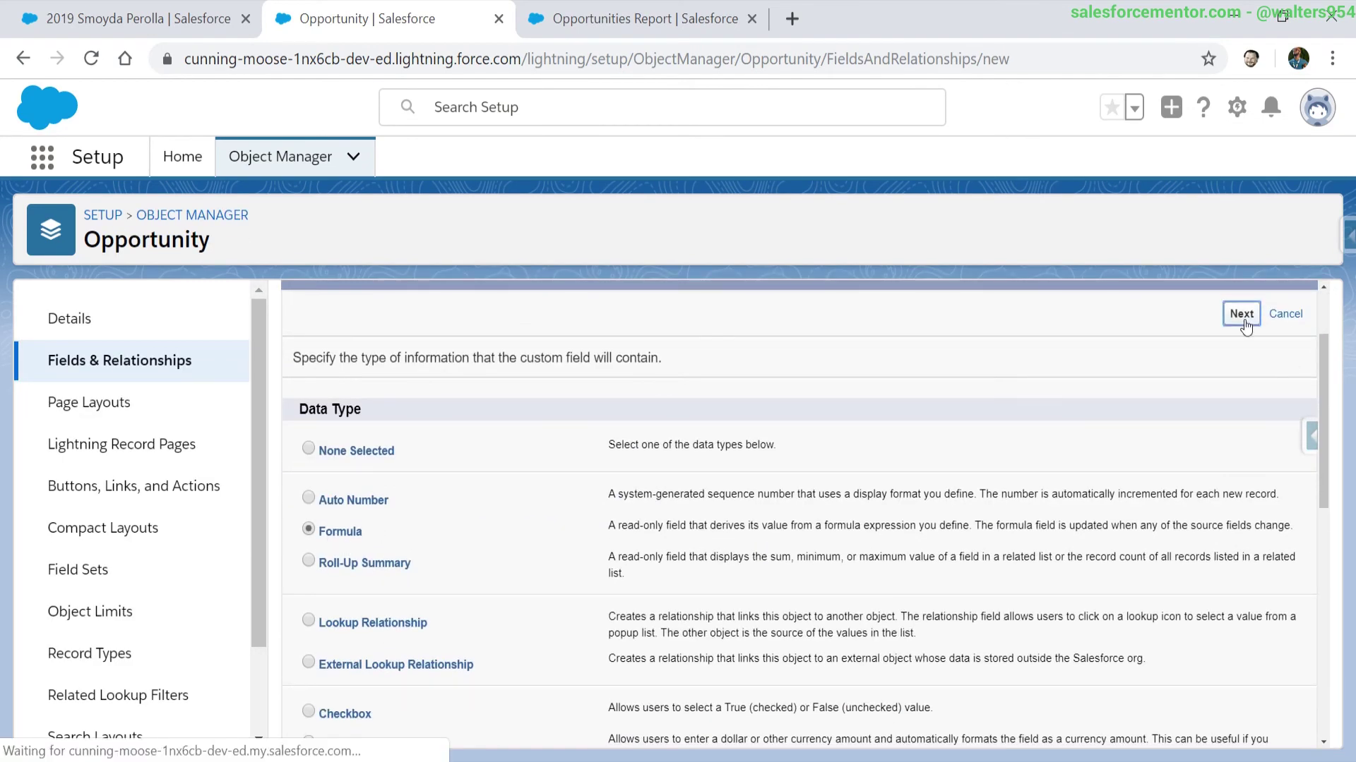
pyautogui.scroll(-2, 709, 627)
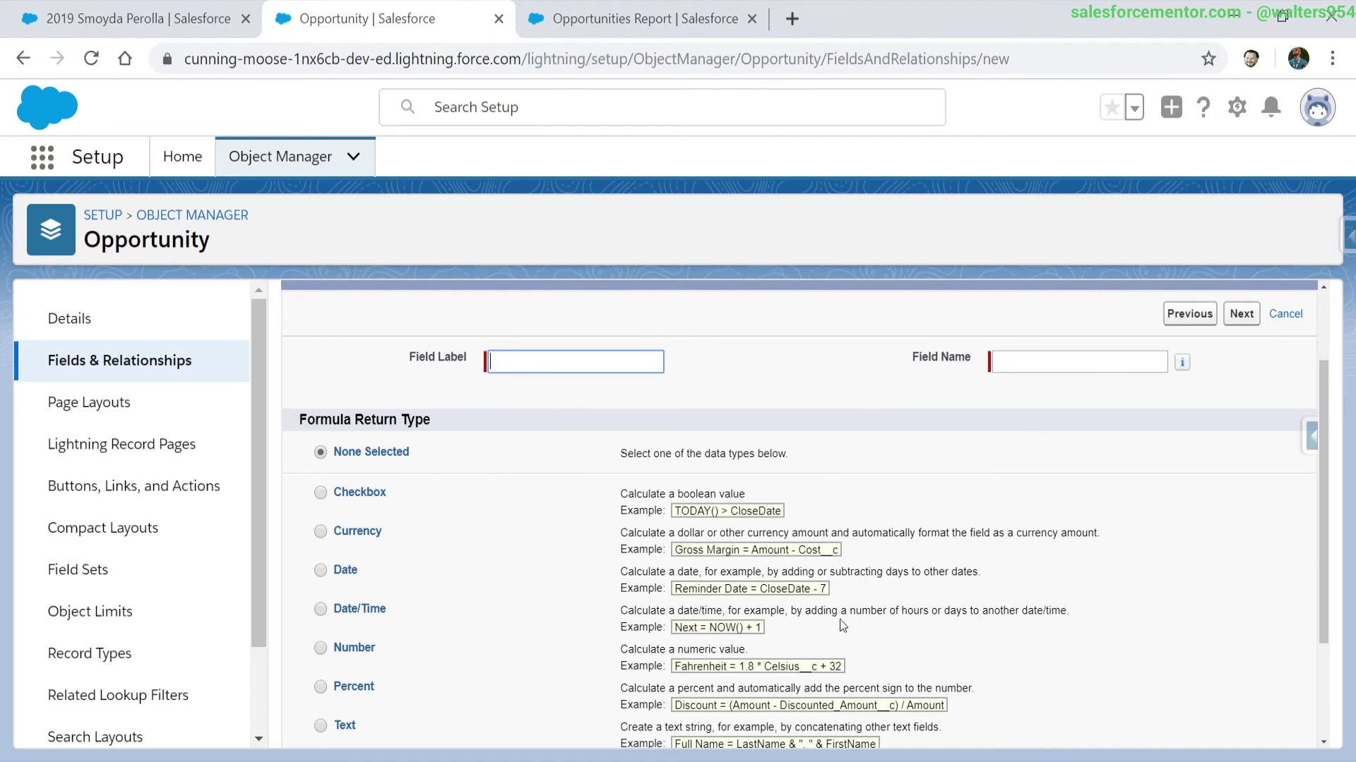
# Choose a Date/Time return type and label the field Prepare Car with a matching field name
pyautogui.moveTo(709, 628); pyautogui.dragTo(737, 629)
pyautogui.click(758, 613)
pyautogui.click(350, 609)
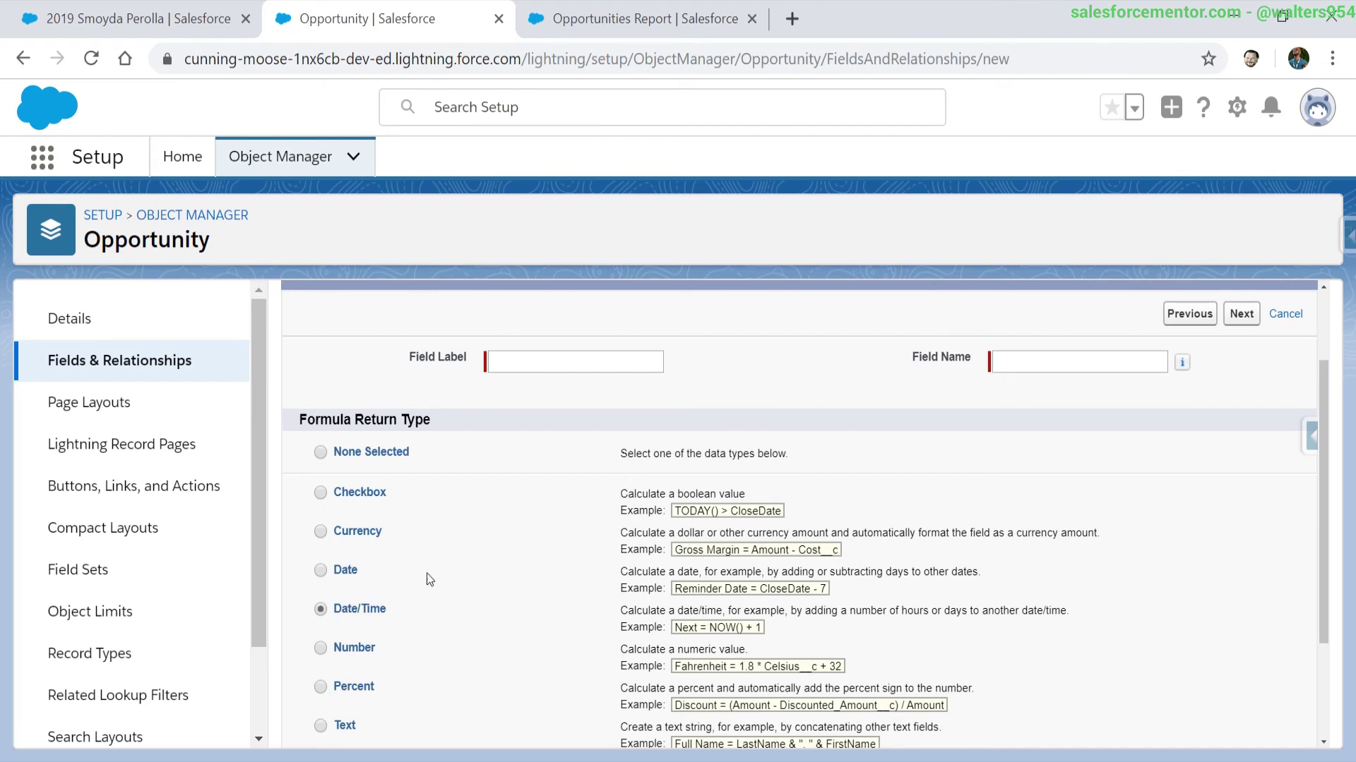
pyautogui.click(517, 370)
pyautogui.write('Prepare Car')
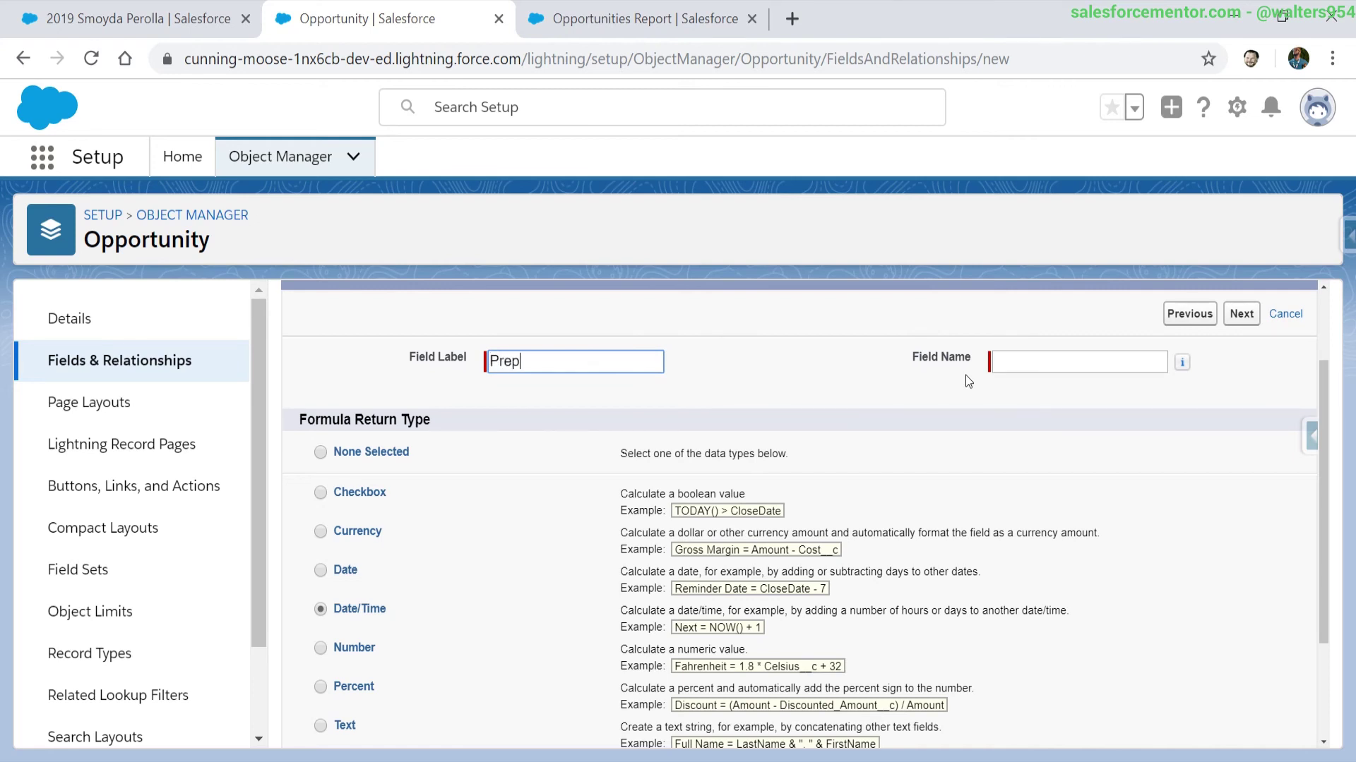
pyautogui.click(966, 376)
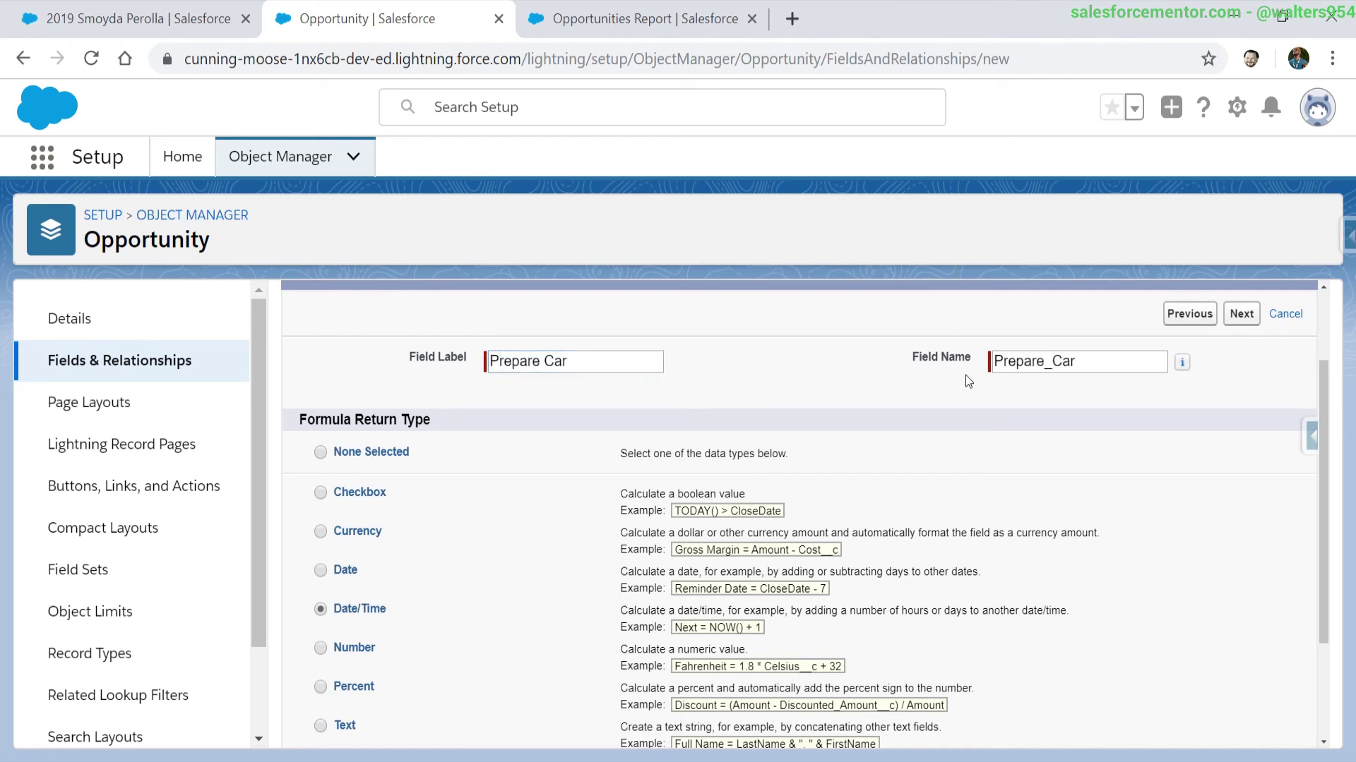
pyautogui.click(1242, 314)
# Enter the formula Sale Appointment - 1 and check its syntax
pyautogui.scroll(-3, 552, 473)
pyautogui.click(424, 389)
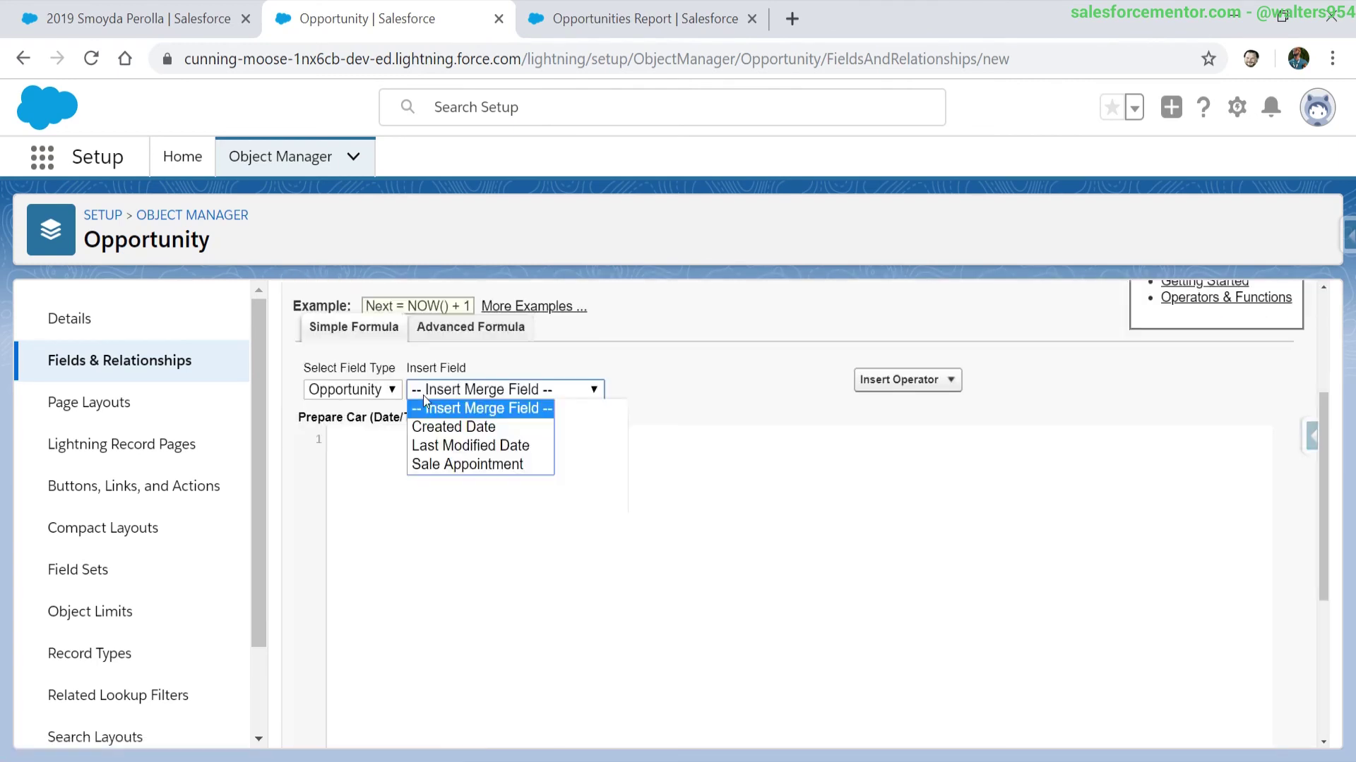
pyautogui.click(503, 465)
pyautogui.write('- 1')
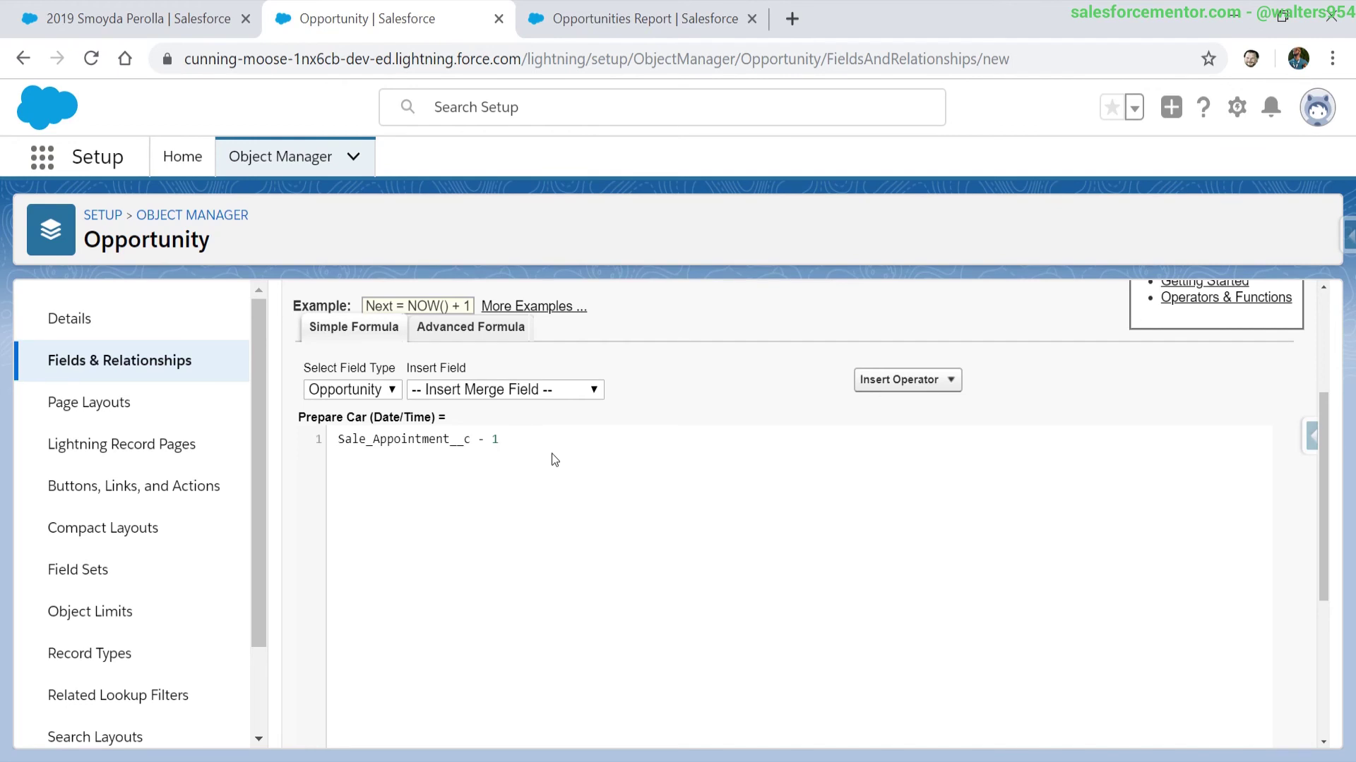
pyautogui.scroll(-4, 536, 474)
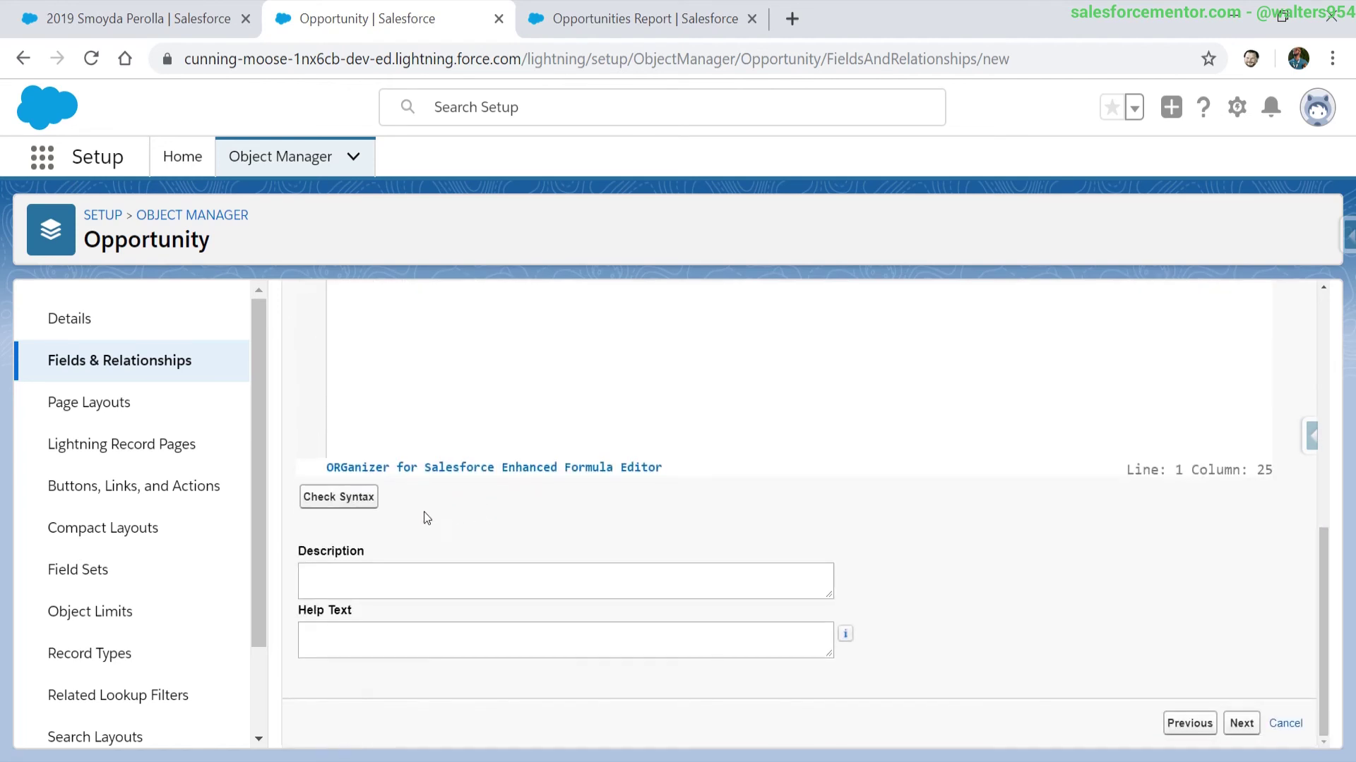
pyautogui.scroll(5, 352, 507)
pyautogui.scroll(-4, 352, 507)
pyautogui.click(361, 549)
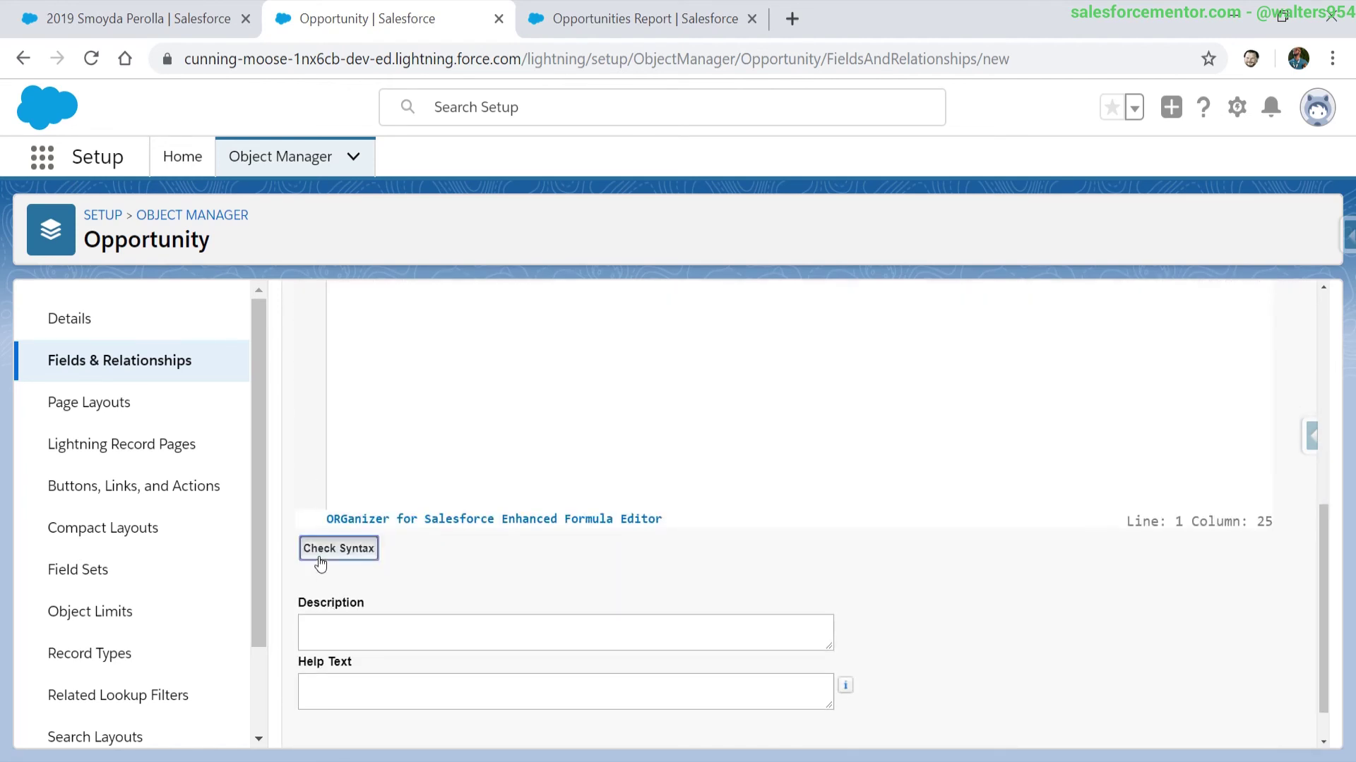
# Save the Prepare Car field through the field-level security and page layout steps
pyautogui.scroll(-6, 663, 615)
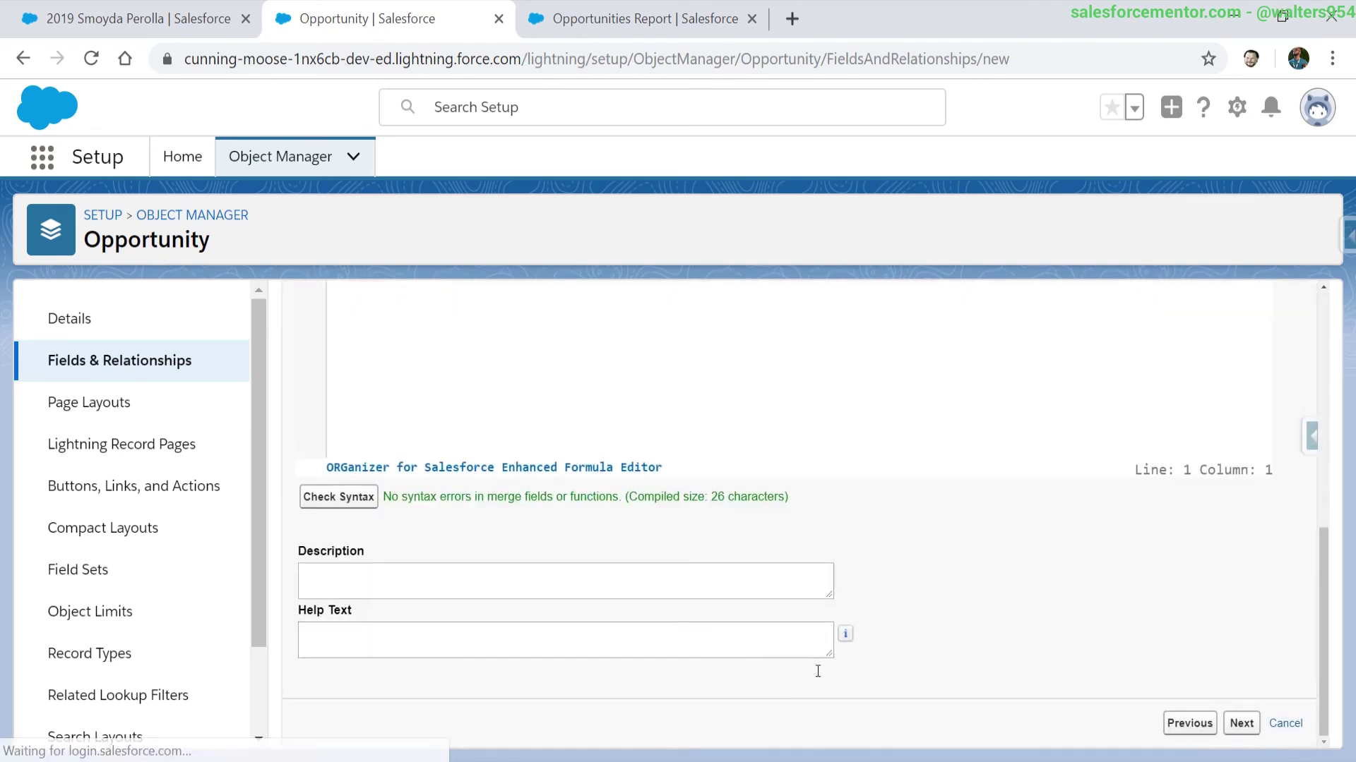
pyautogui.click(1241, 723)
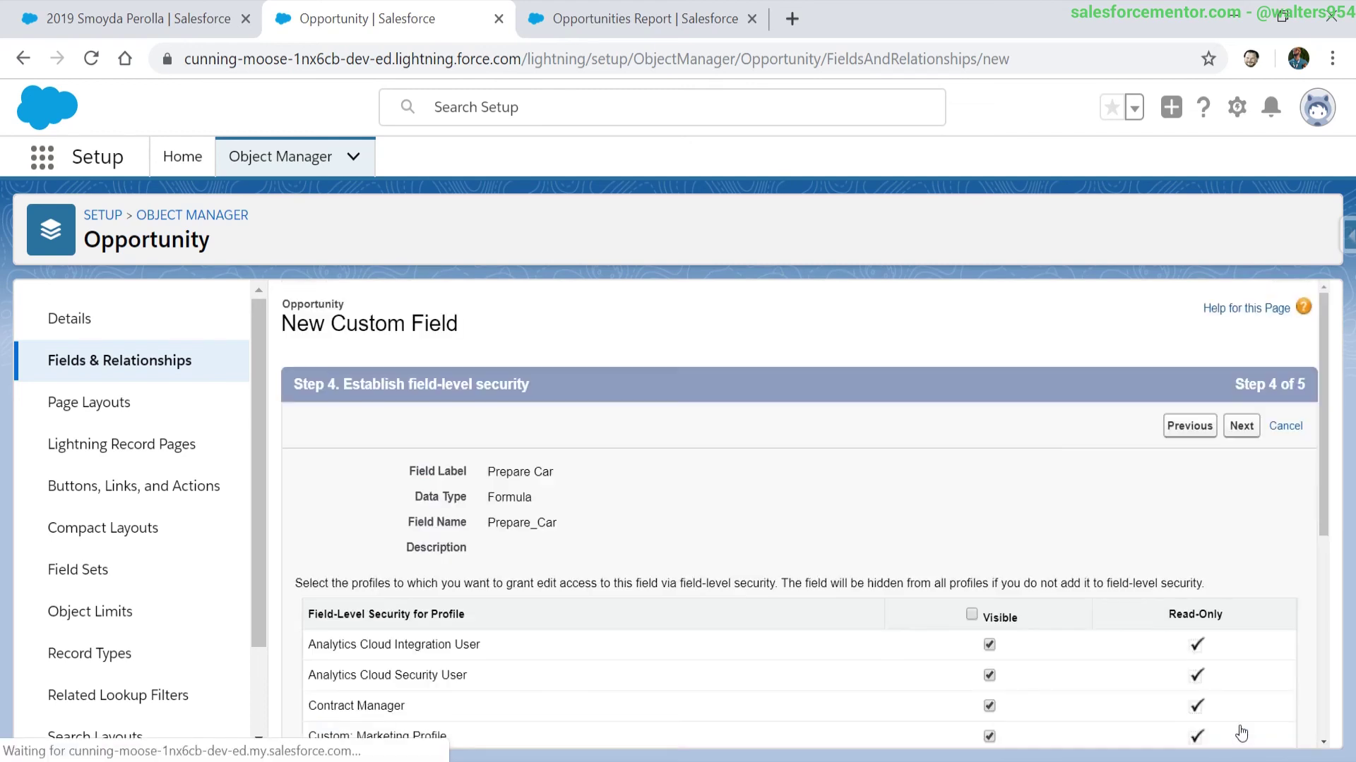
pyautogui.click(1232, 429)
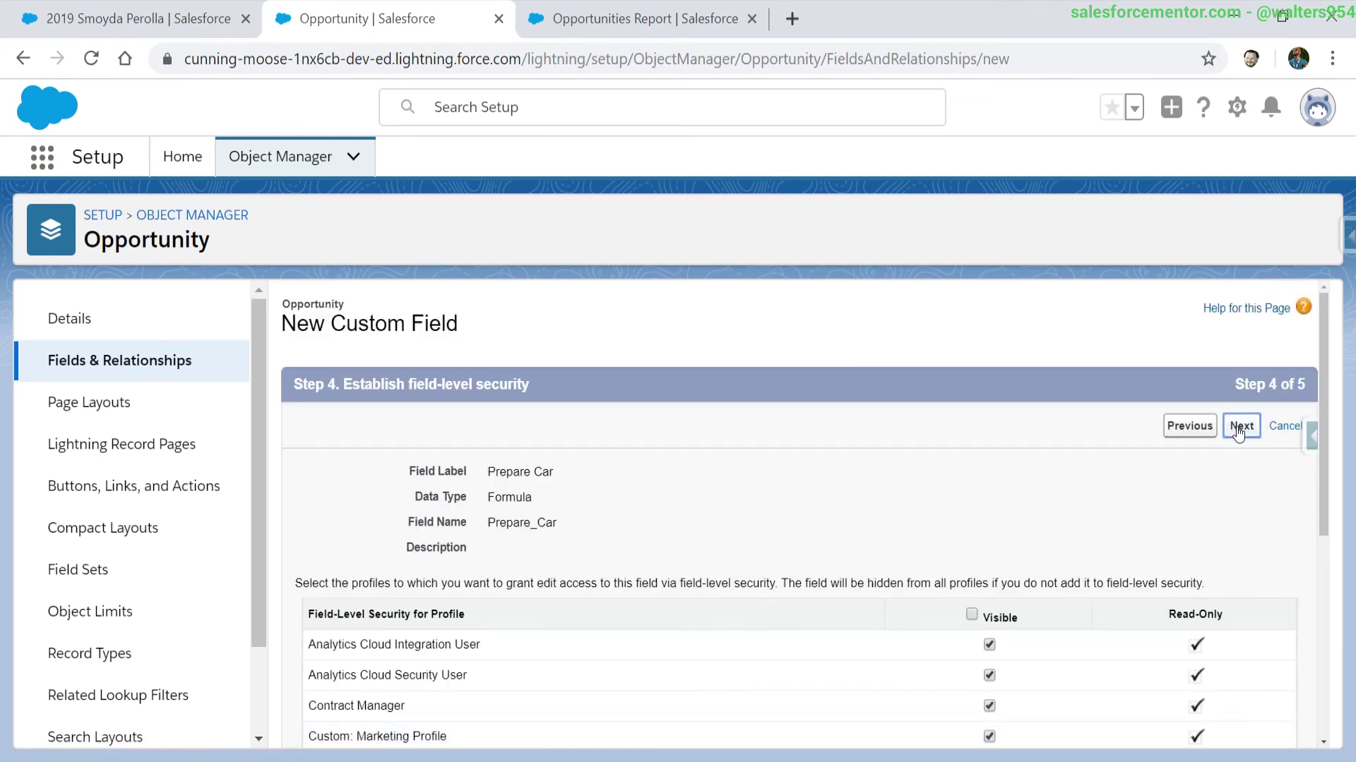
pyautogui.click(1234, 431)
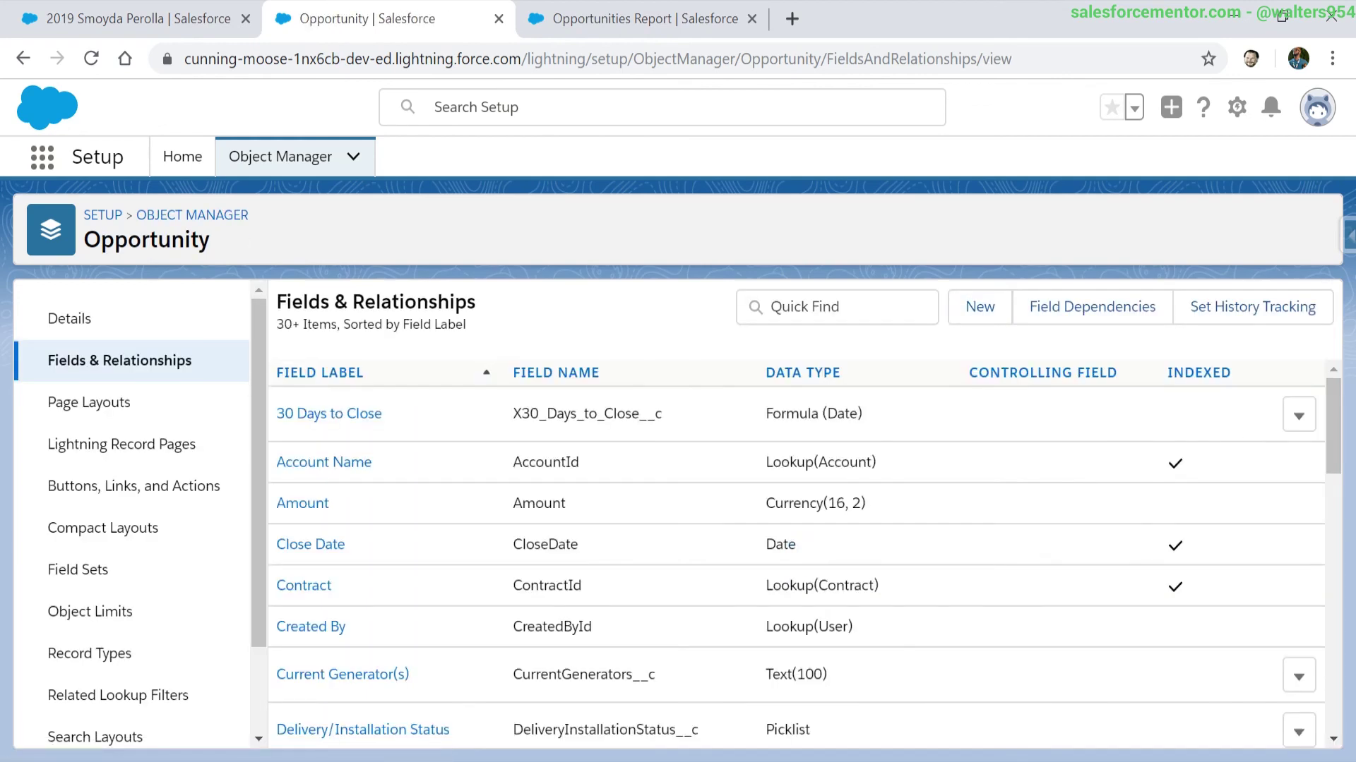
pyautogui.click(127, 18)
# Reload the record and set Sale Appointment to 30 September 2019, then save
pyautogui.click(90, 58)
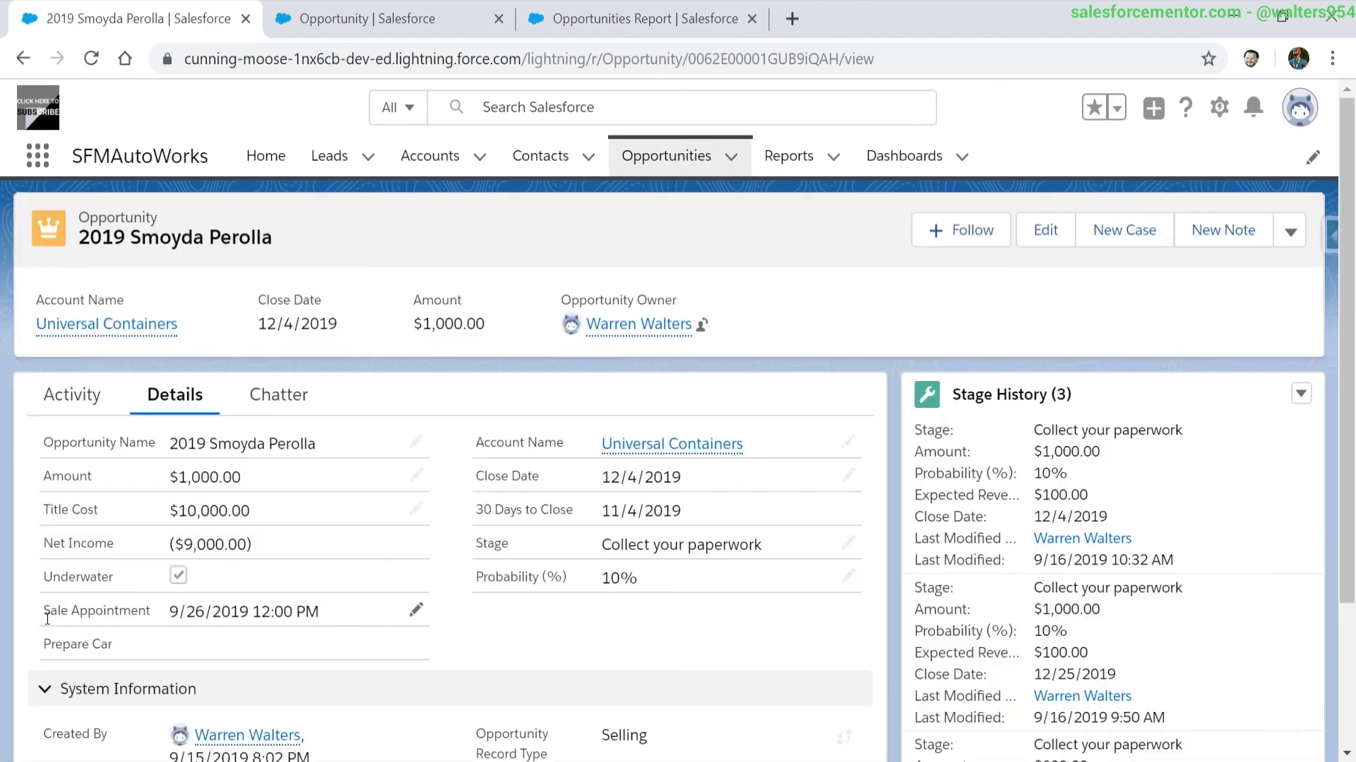
pyautogui.click(416, 612)
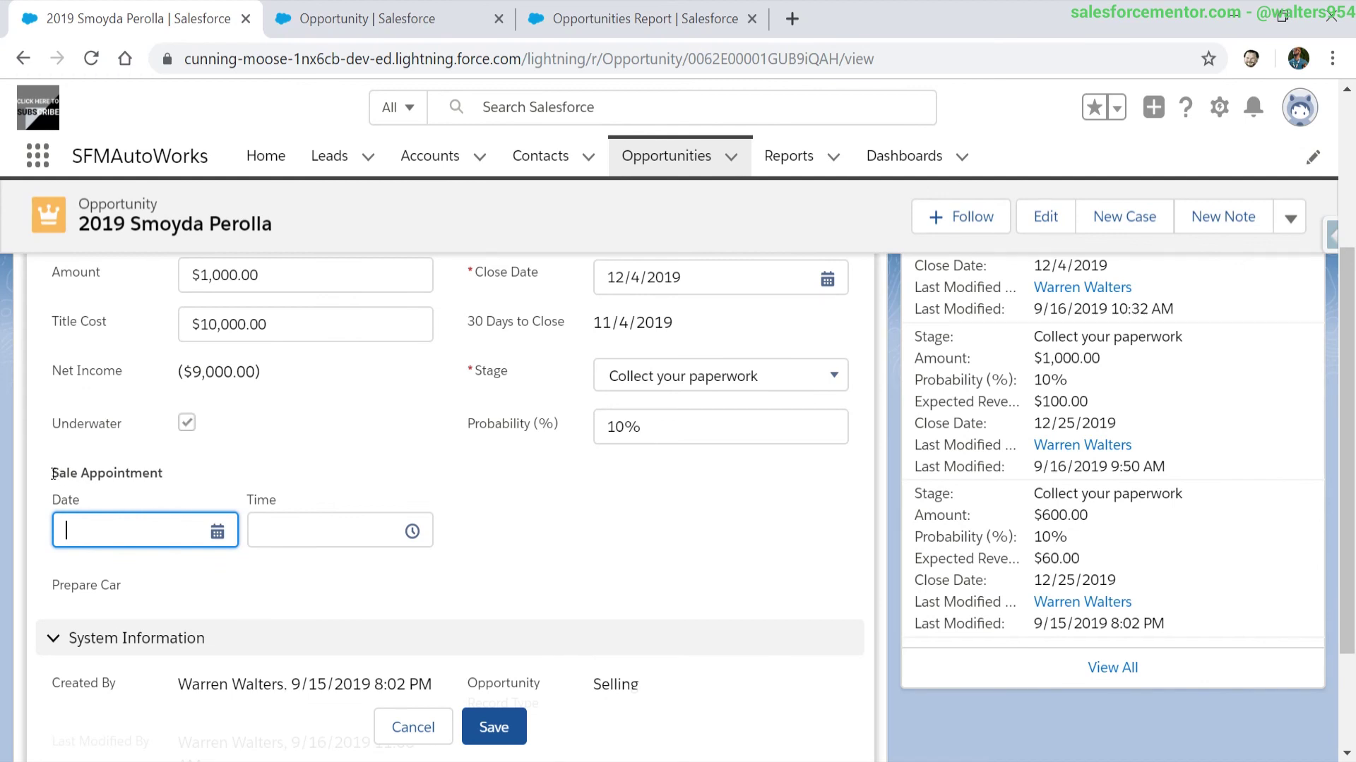
pyautogui.click(218, 532)
pyautogui.click(117, 398)
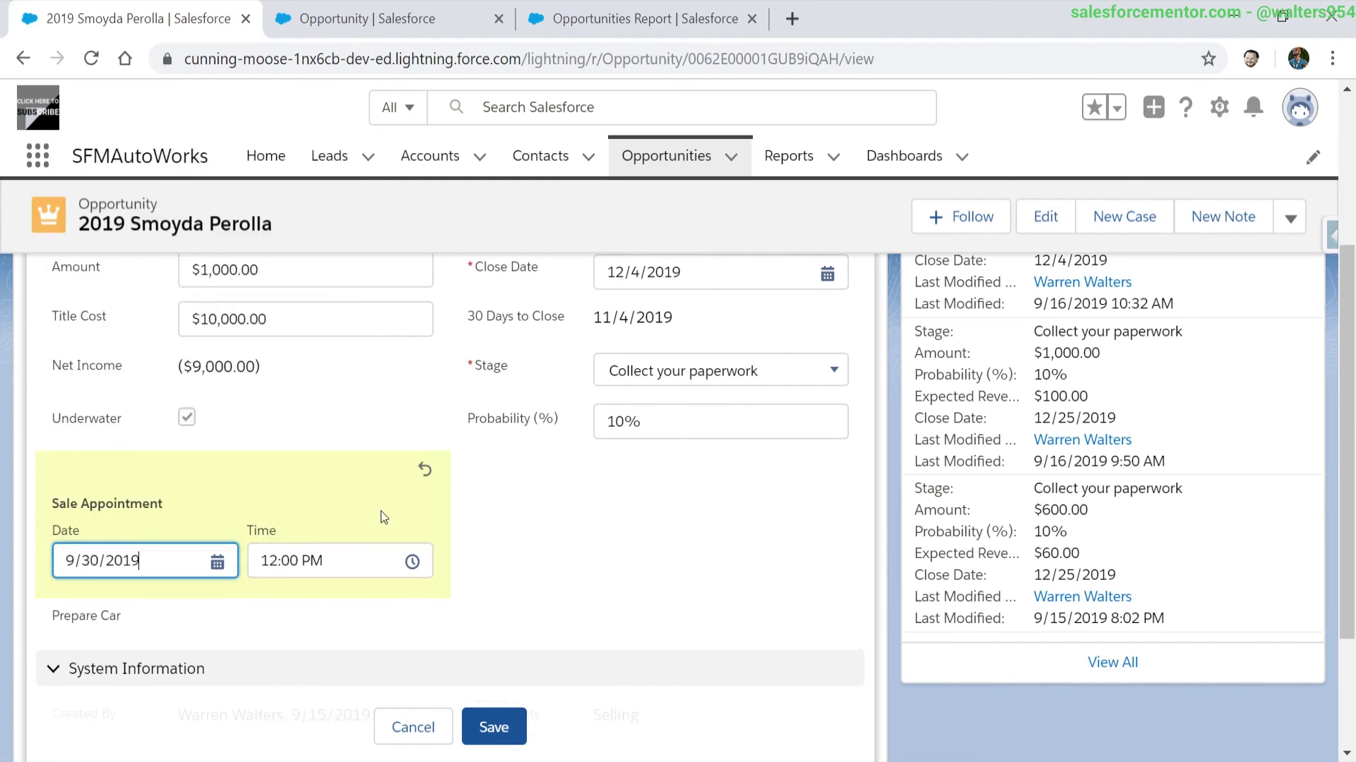
pyautogui.click(493, 728)
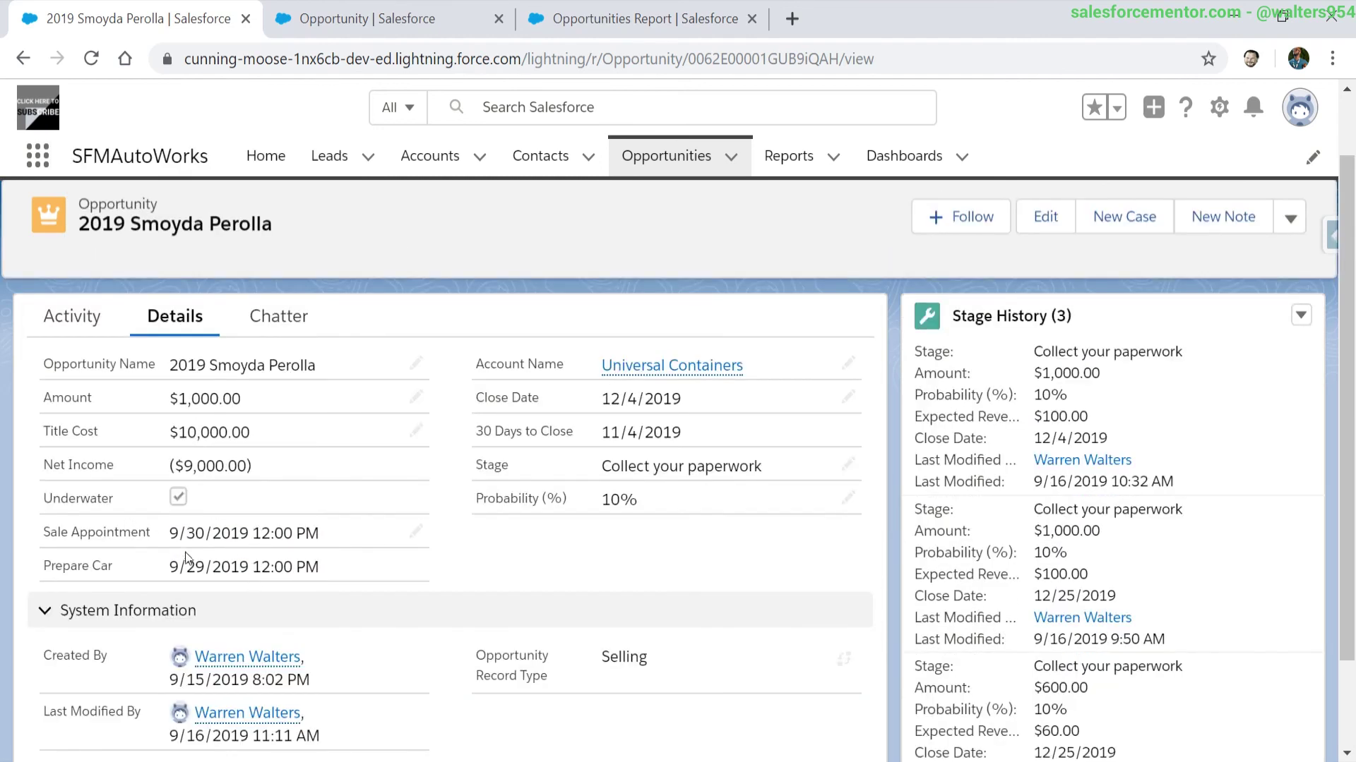
# Highlight Sale Appointment's 12:00 PM time and Prepare Car's 9/29/2019 12:00 PM result
pyautogui.moveTo(253, 534); pyautogui.dragTo(308, 539)
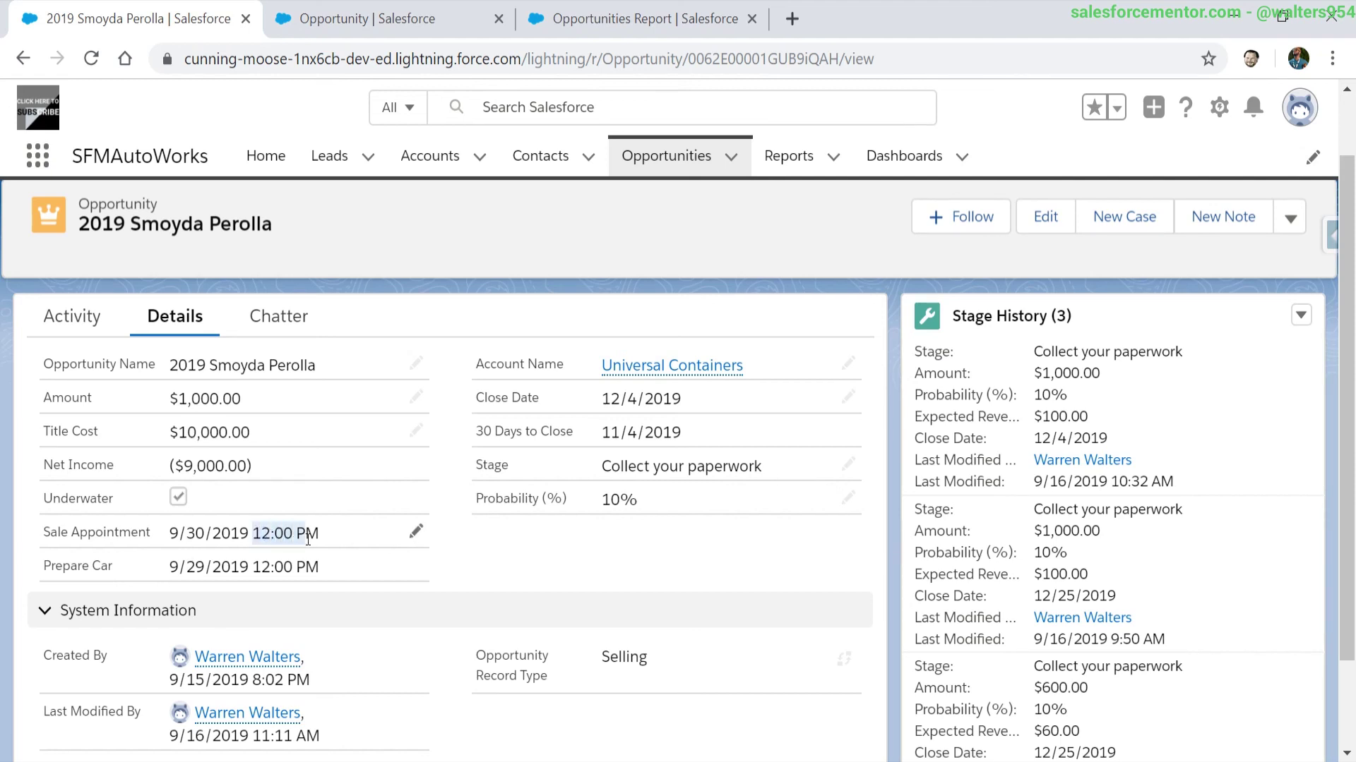
pyautogui.moveTo(169, 567); pyautogui.dragTo(289, 567)
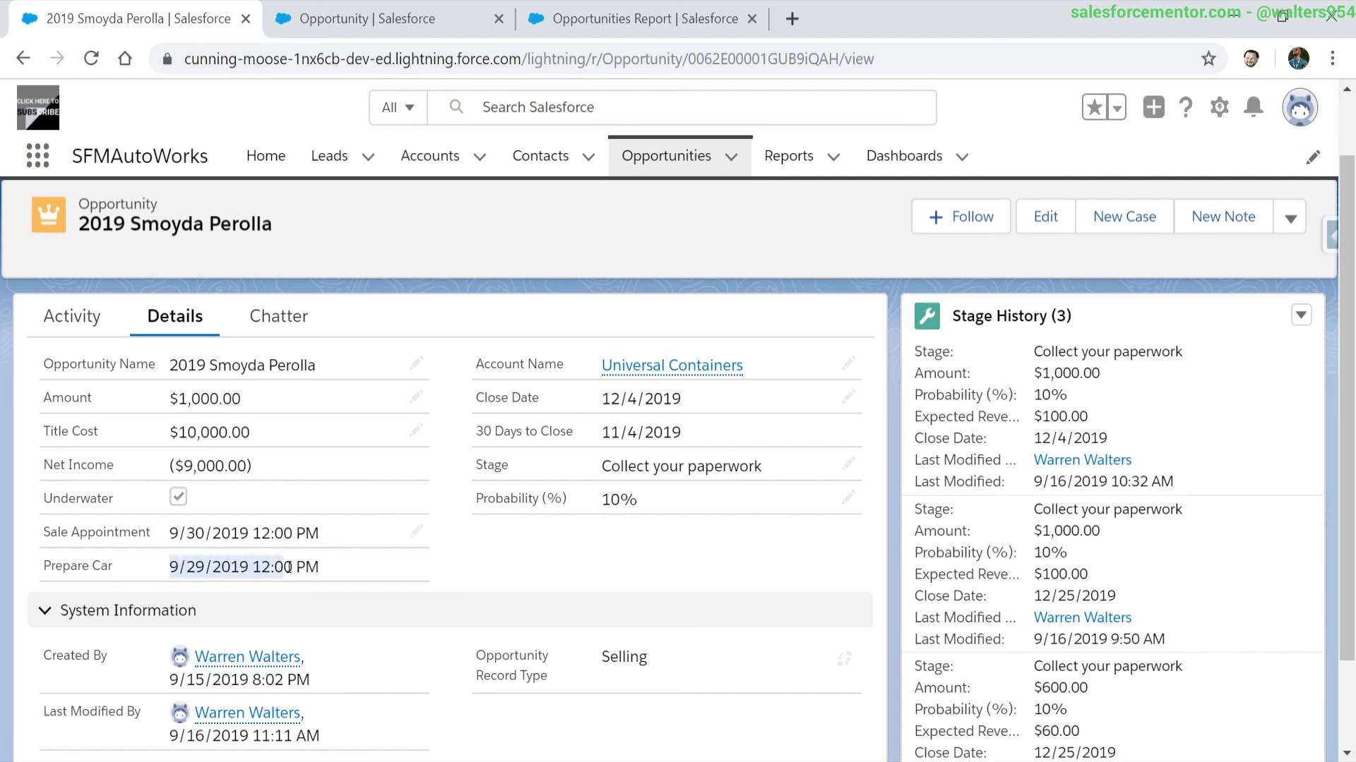
pyautogui.click(272, 567)
pyautogui.doubleClick(194, 567)
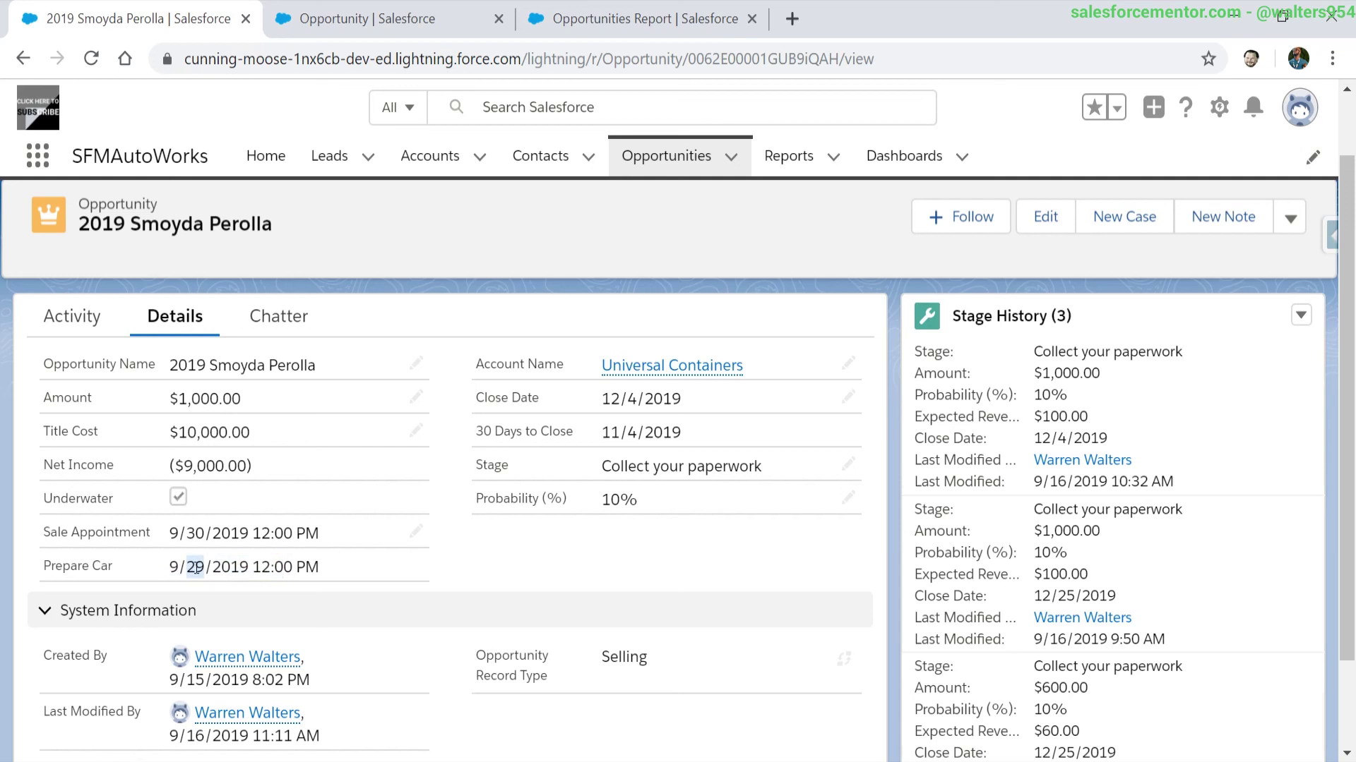
pyautogui.click(433, 9)
# Edit the Prepare Car formula to Sale_Appointment__c - (1/24), one hour before the appointment
pyautogui.scroll(-15, 433, 469)
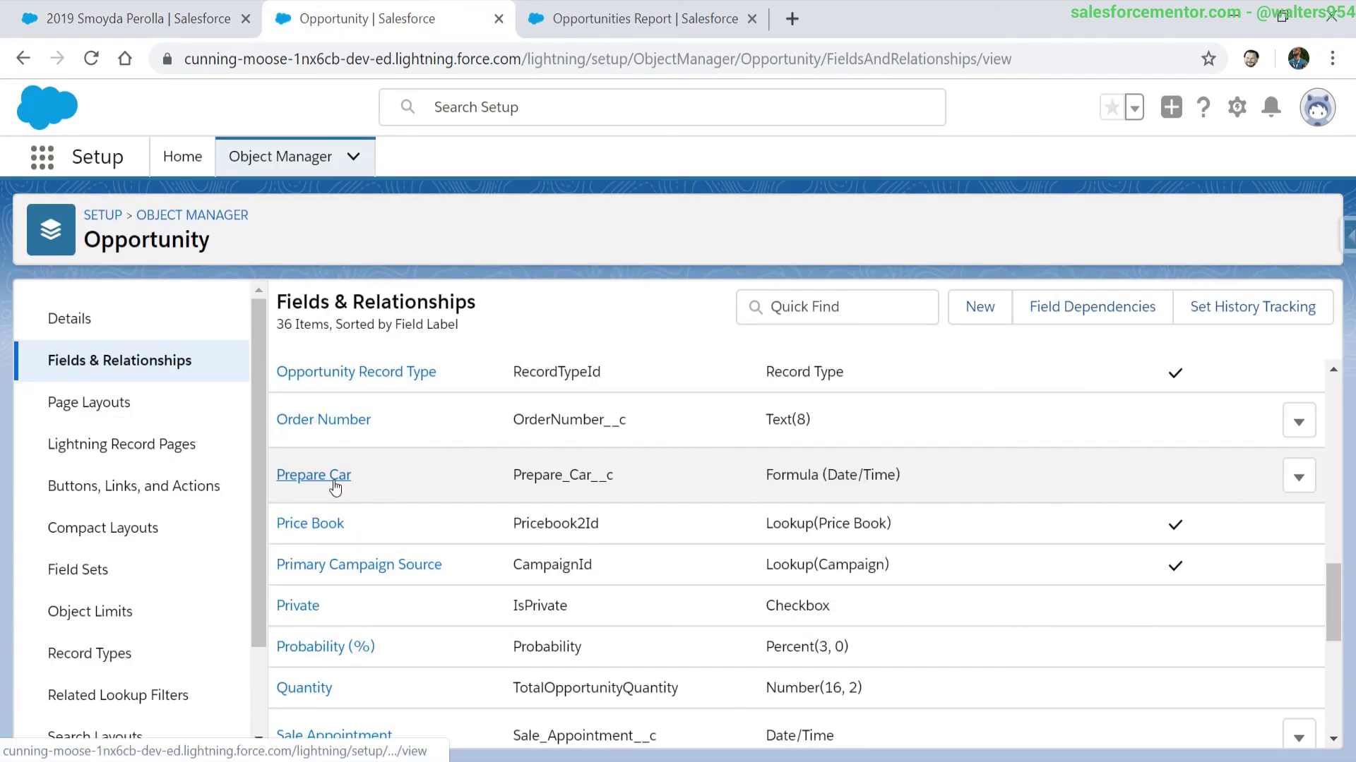
pyautogui.click(328, 477)
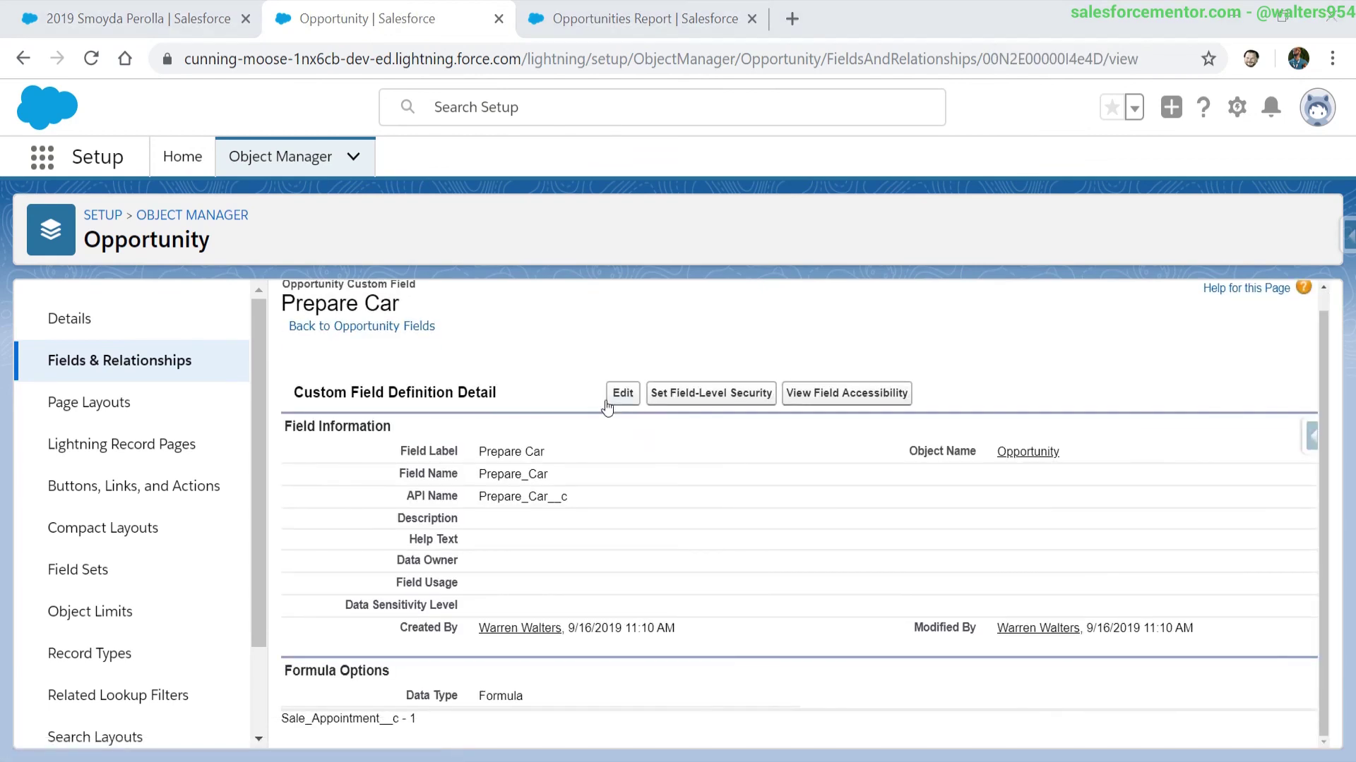
pyautogui.click(622, 394)
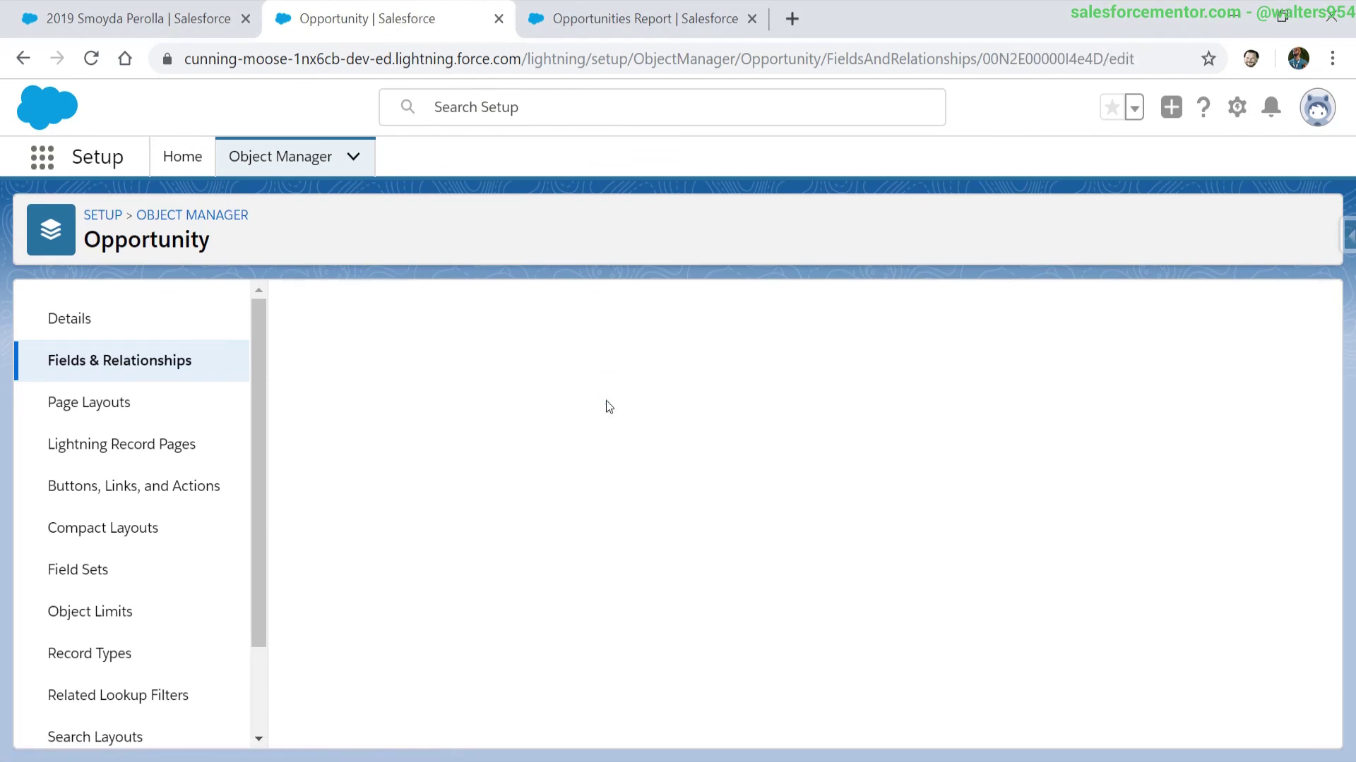
pyautogui.scroll(-3, 609, 407)
pyautogui.scroll(-3, 606, 400)
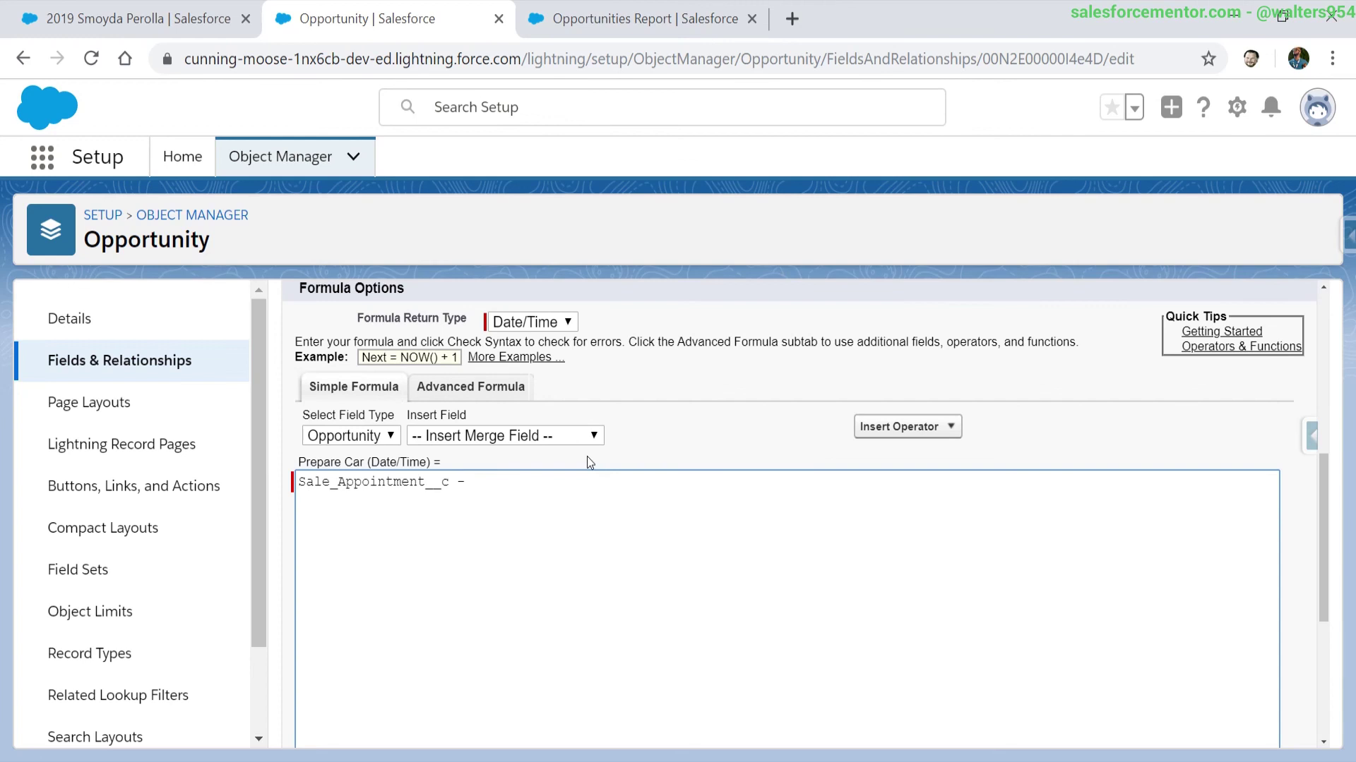
pyautogui.write('(')
pyautogui.write('N/24')
pyautogui.press('BackSpace')
pyautogui.write('1')
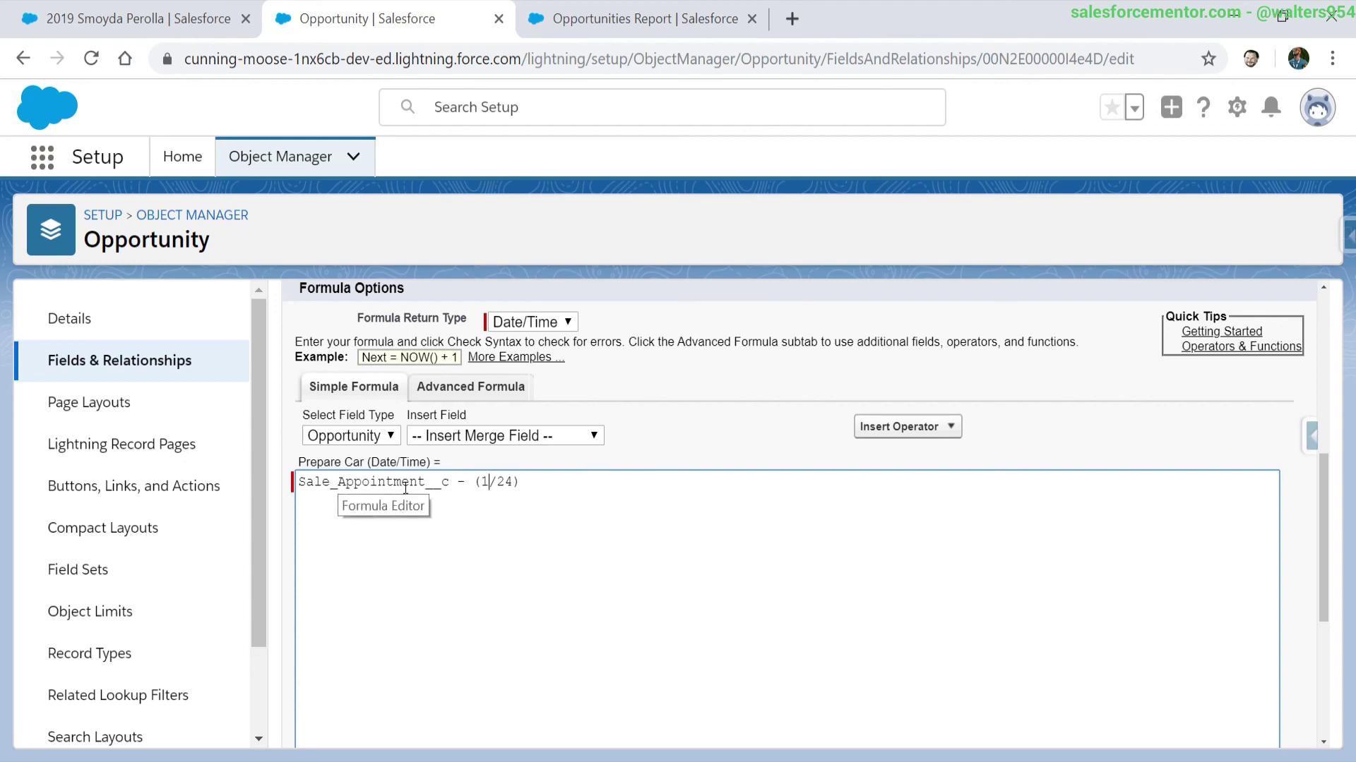
# Save the Prepare Car formula and reload the opportunity record to show 9/30/2019 11:00 AM
pyautogui.moveTo(471, 487); pyautogui.dragTo(541, 488)
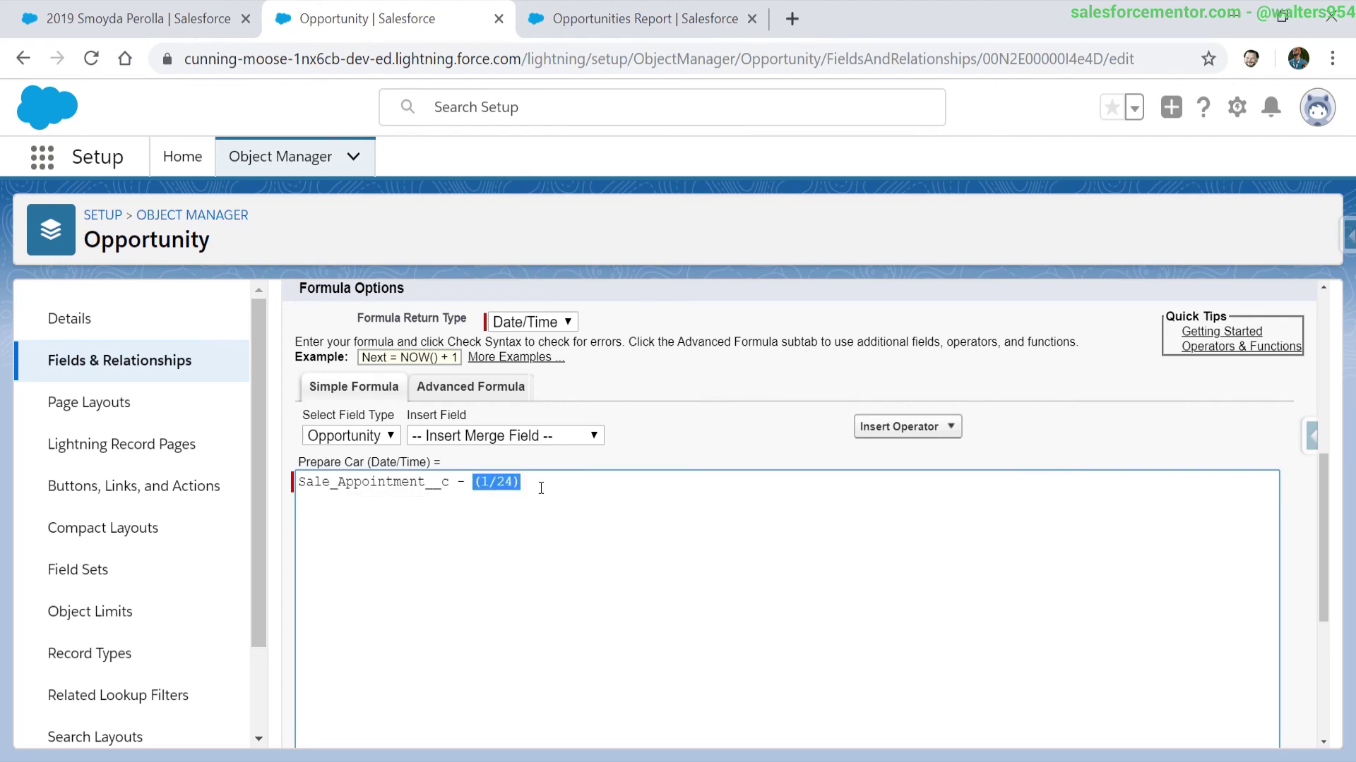
pyautogui.scroll(6, 565, 494)
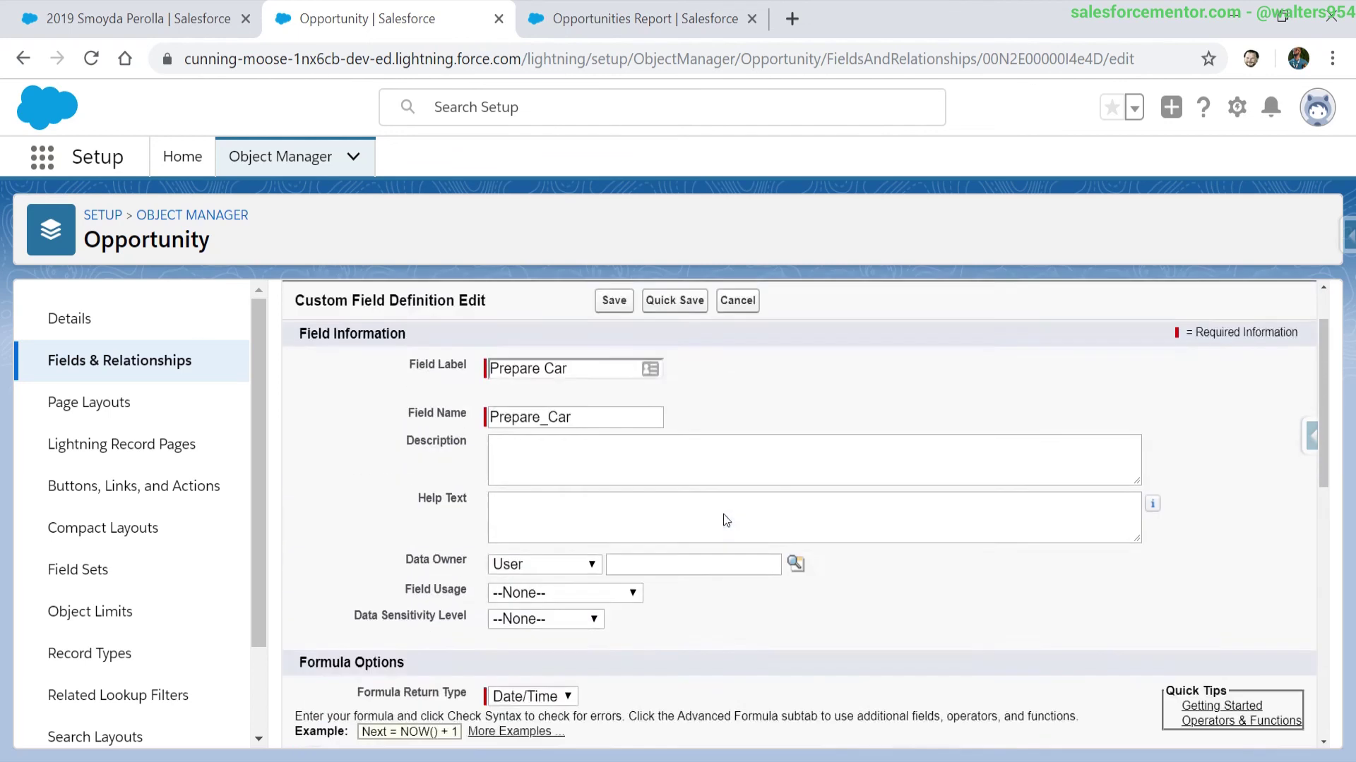
pyautogui.click(675, 375)
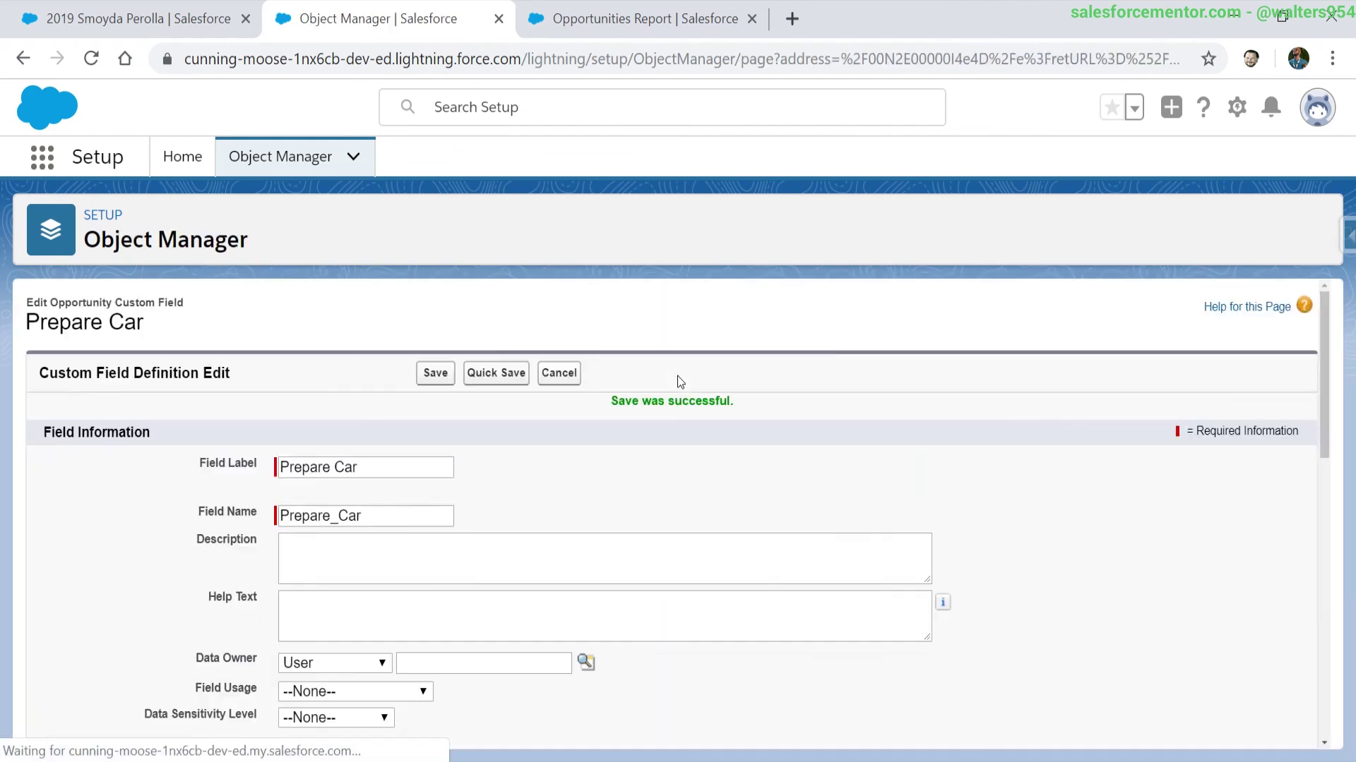
pyautogui.click(134, 18)
pyautogui.click(91, 58)
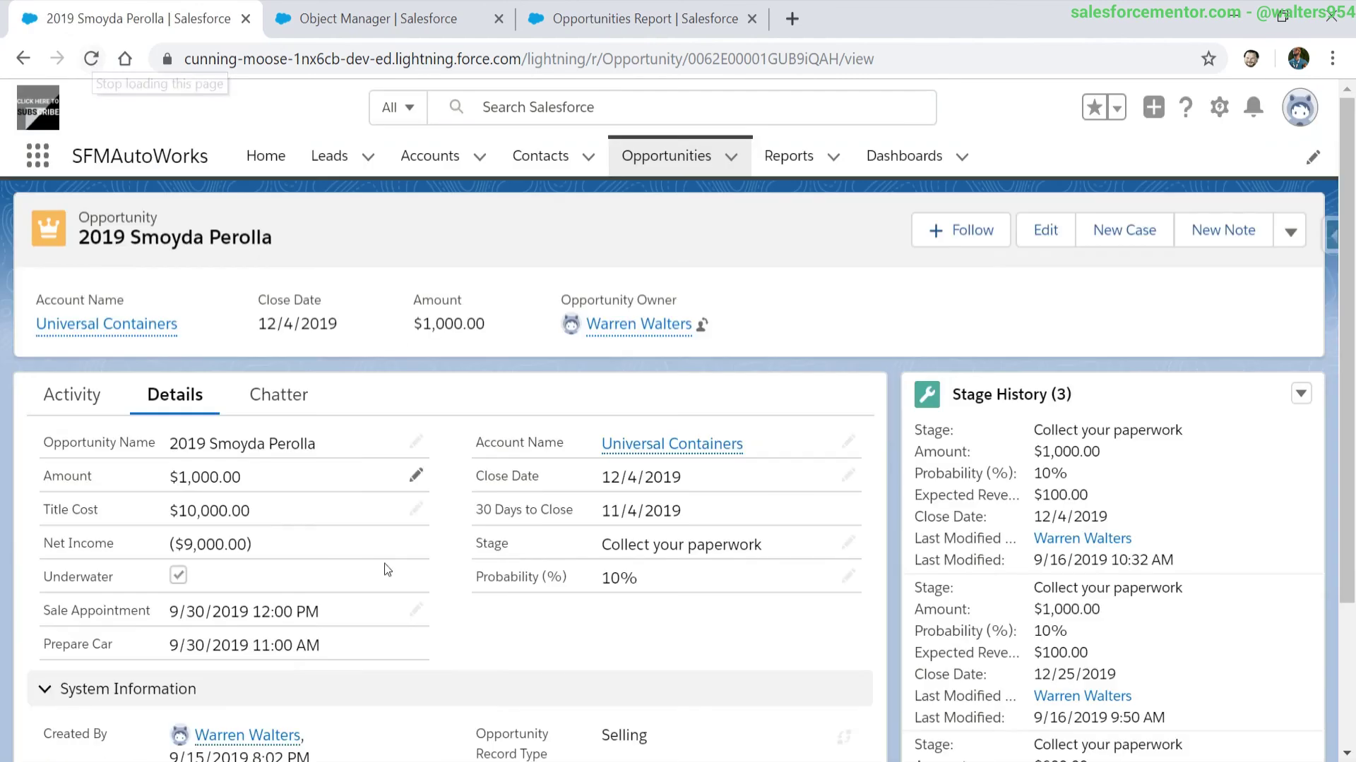
# Check that Prepare Car on the opportunity now reads 9/30/2019 11:00 AM
pyautogui.moveTo(171, 642); pyautogui.dragTo(319, 647)
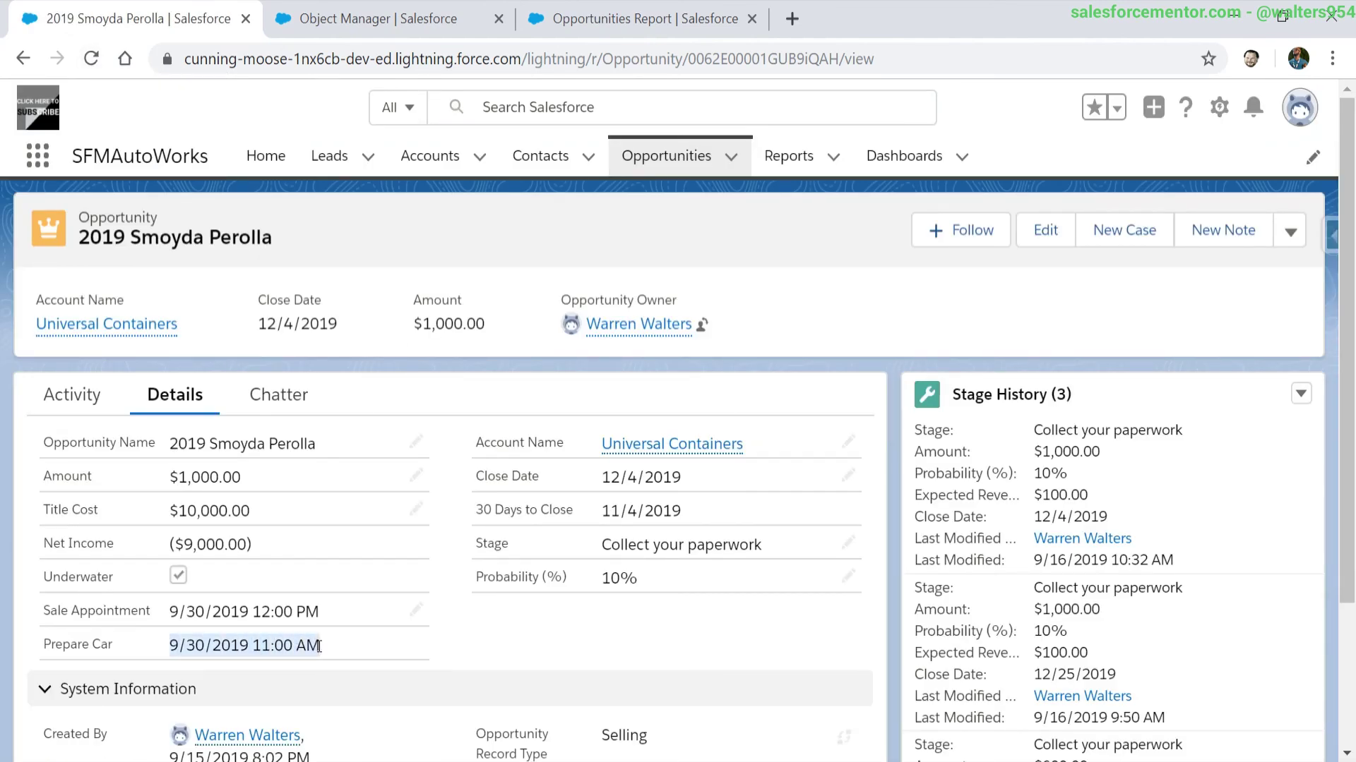